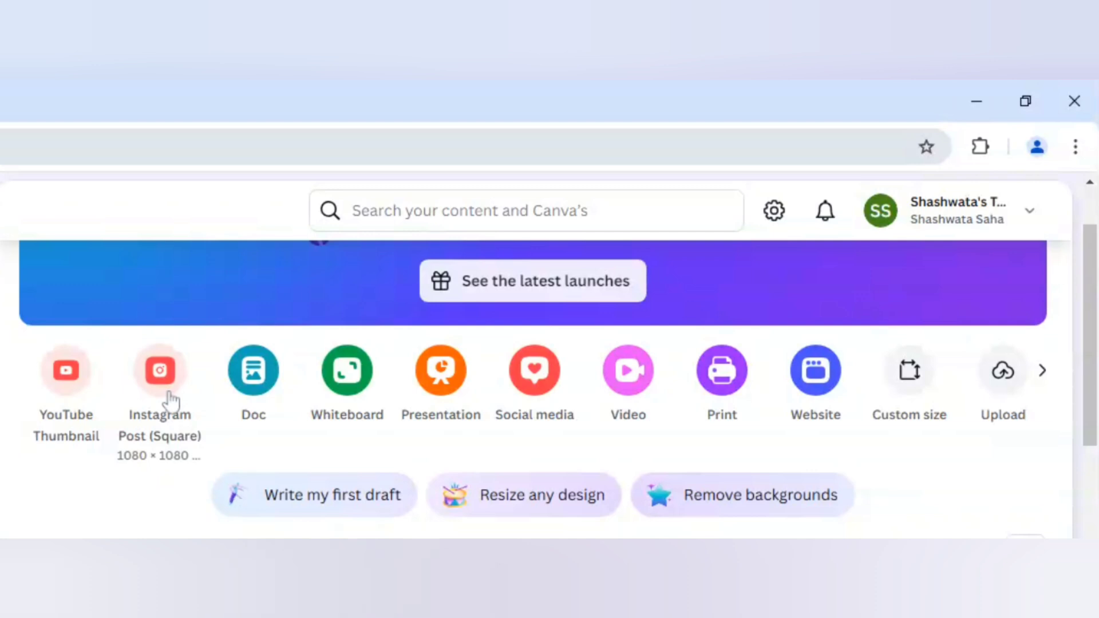
Create a square Instagram post and place the recently used hexagon frame partly off the page's left edge.
click(171, 400)
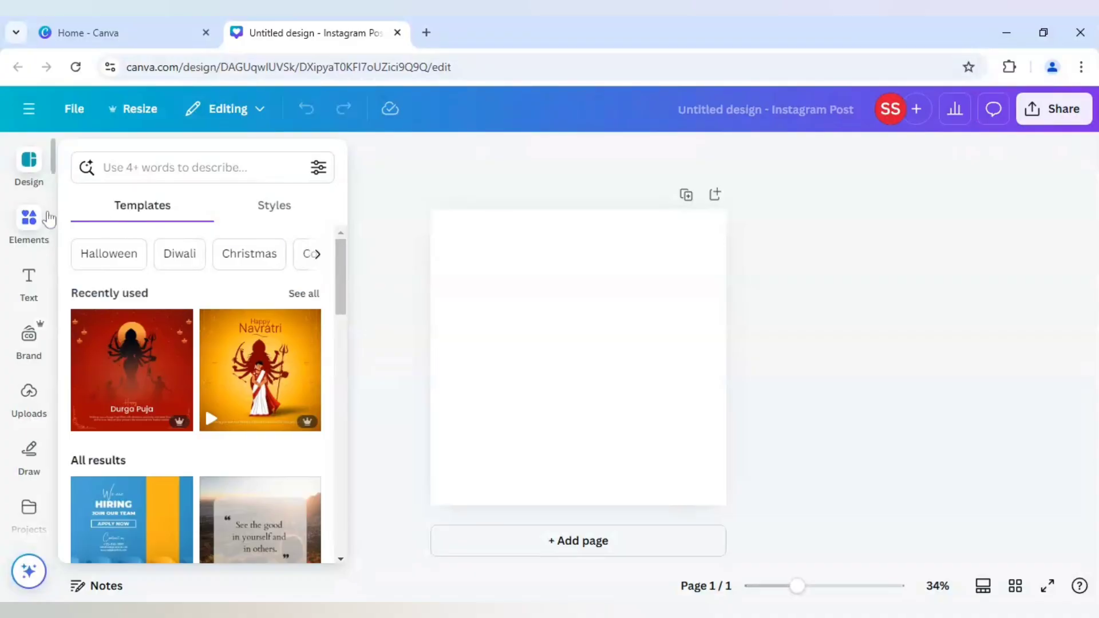
click(29, 220)
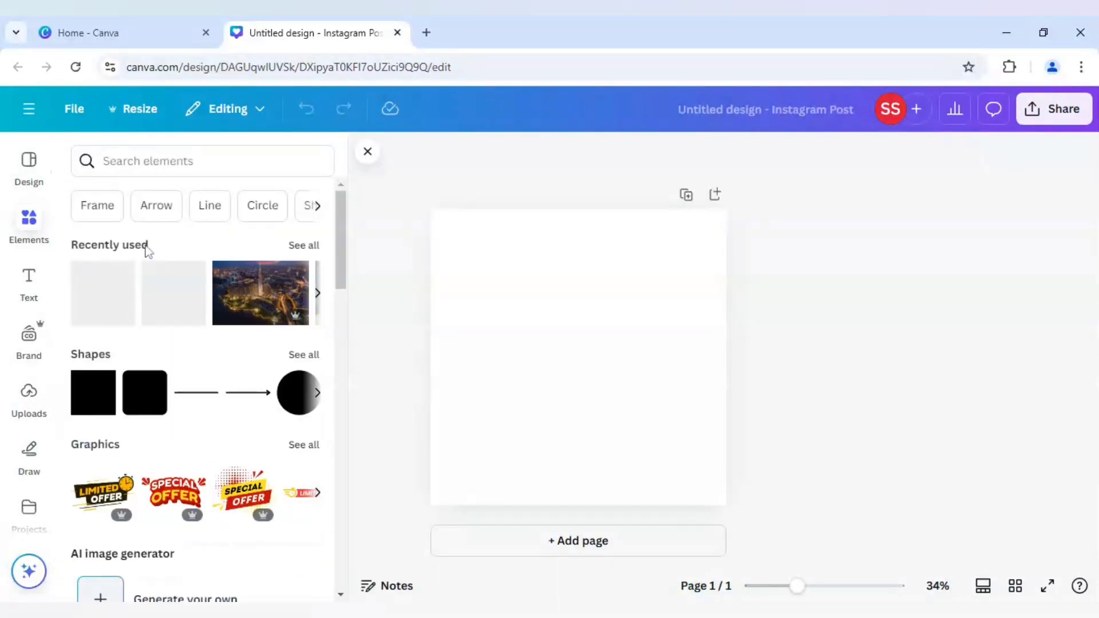
click(306, 246)
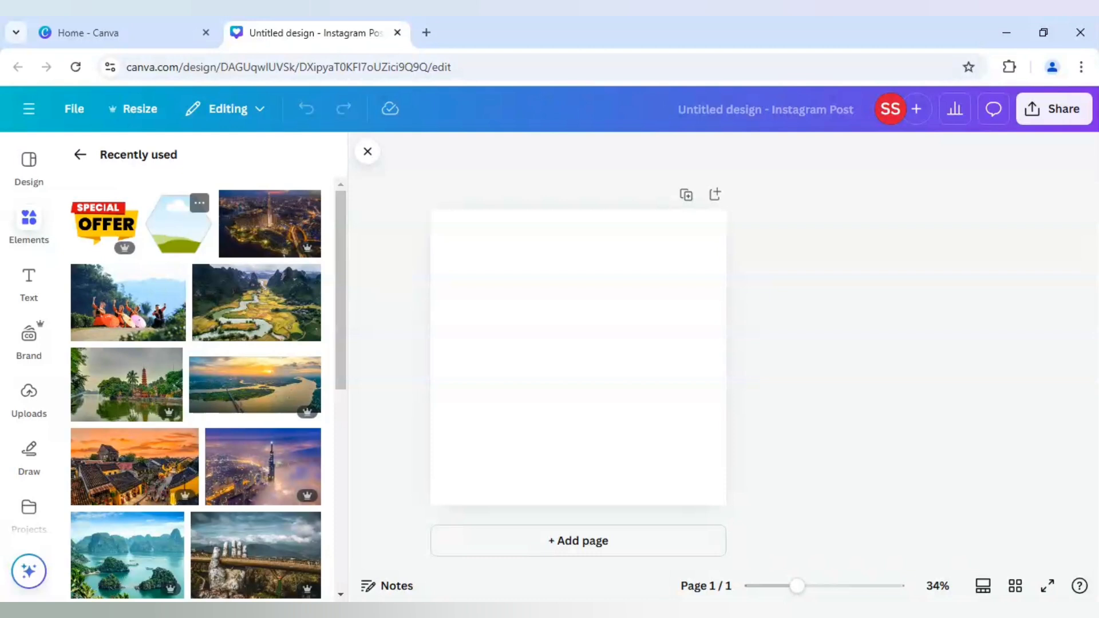
click(183, 236)
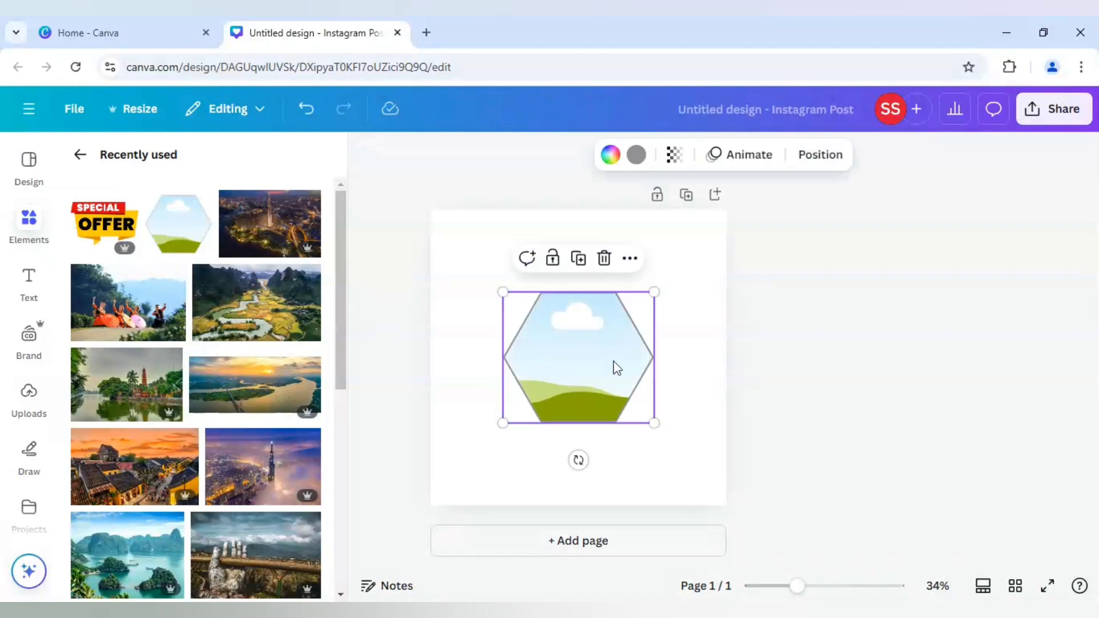
drag(613, 368, 503, 344)
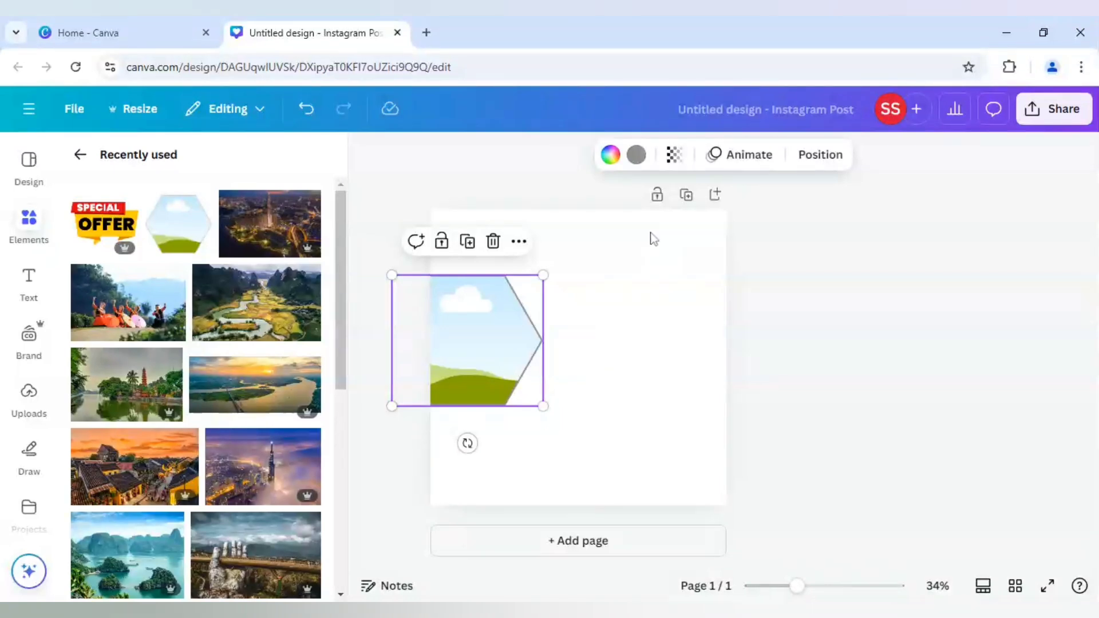
Set the hexagon frame's border colour to white.
click(638, 159)
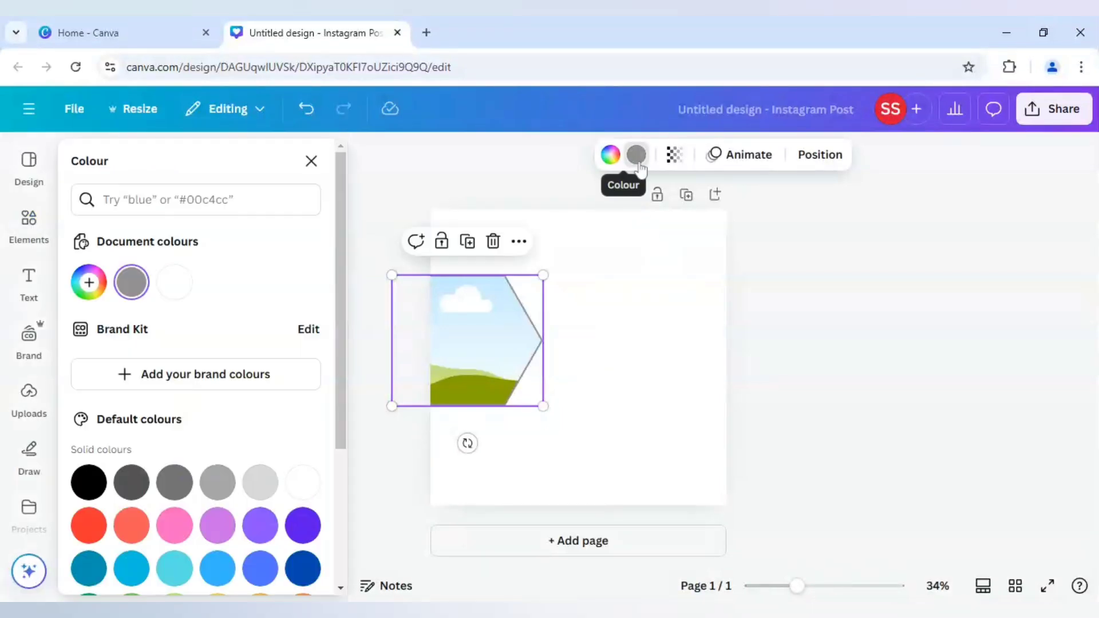
click(182, 280)
click(370, 247)
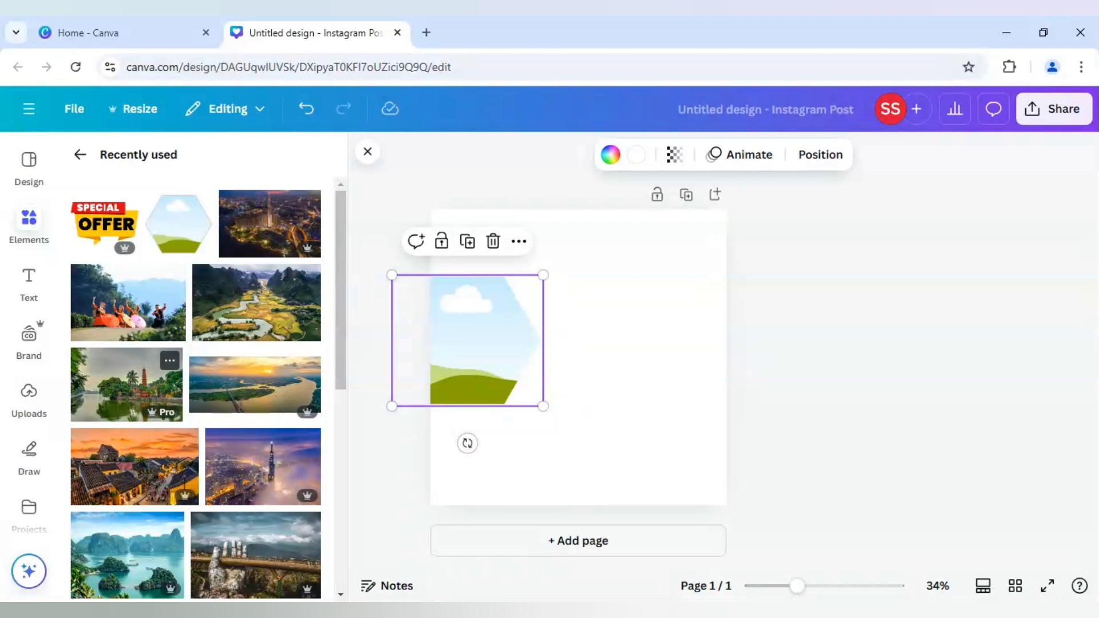
Examine the details of the recently used Vietnam photos: pagoda, dancers, mountain river and aerial city view.
click(170, 360)
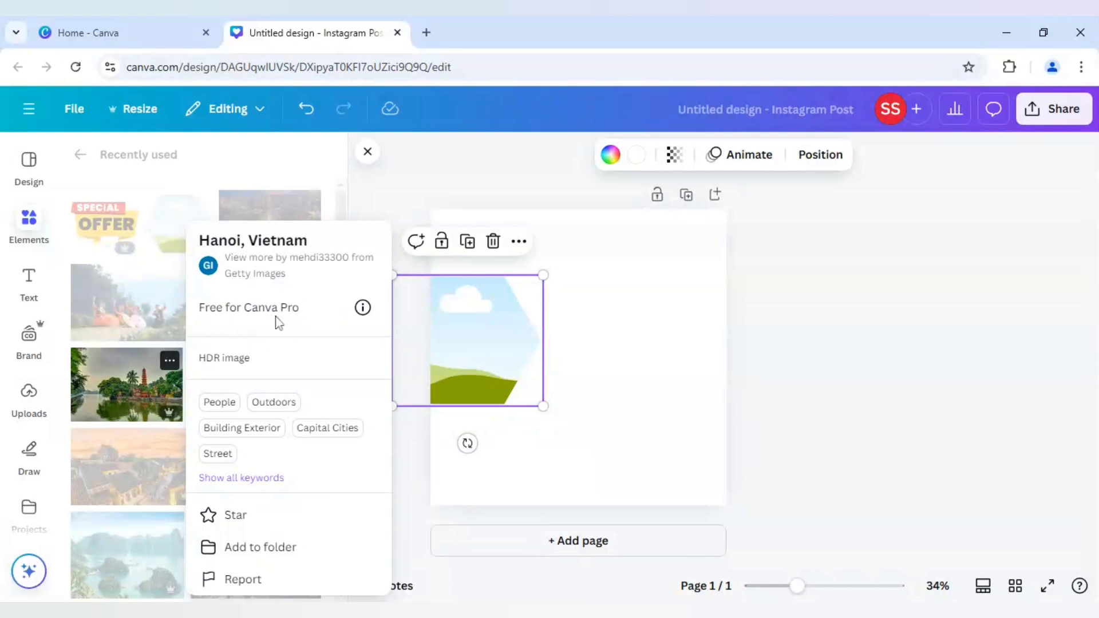
click(70, 317)
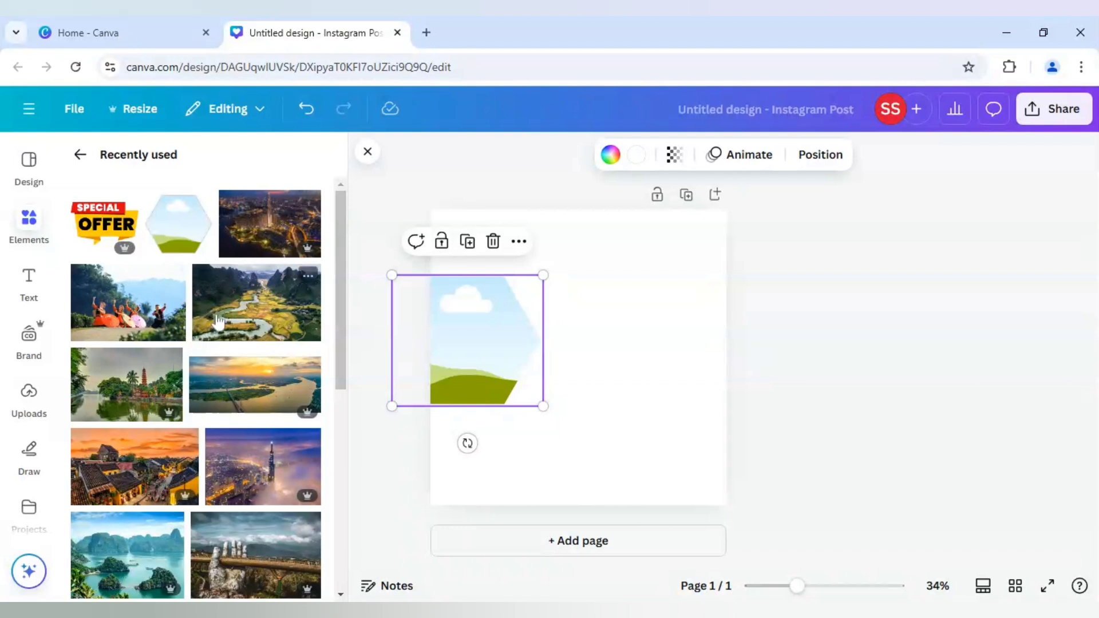
click(172, 277)
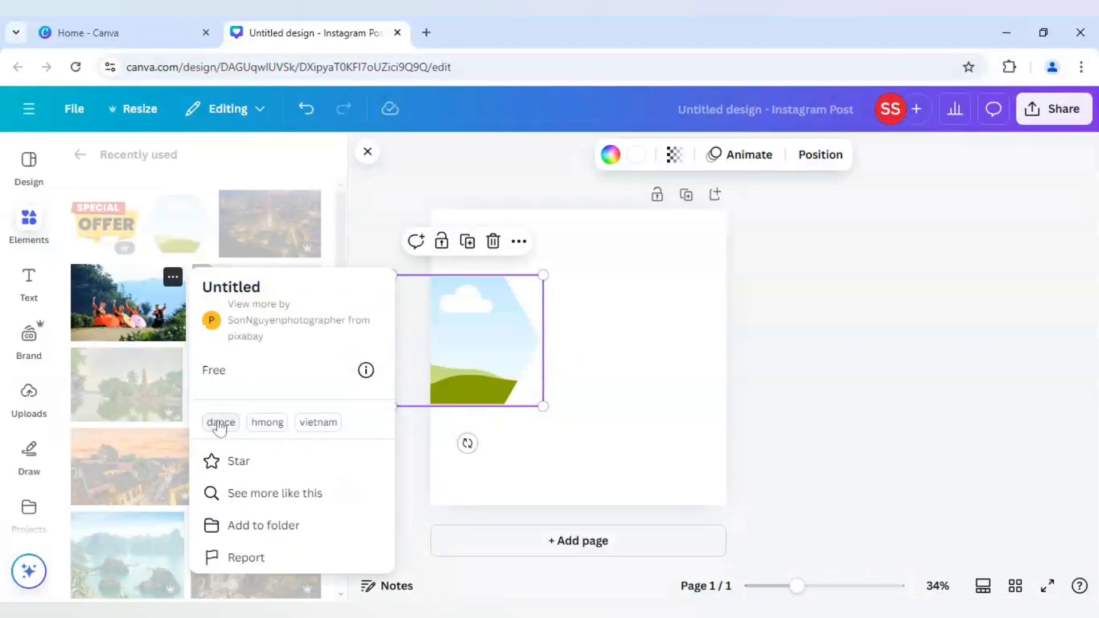
click(67, 284)
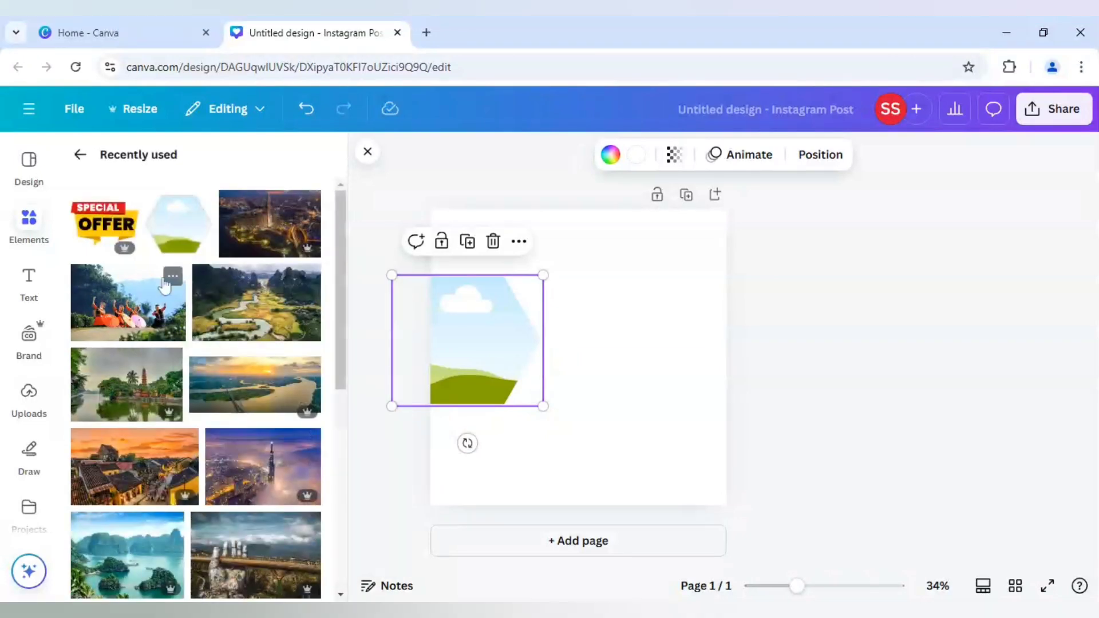
click(308, 279)
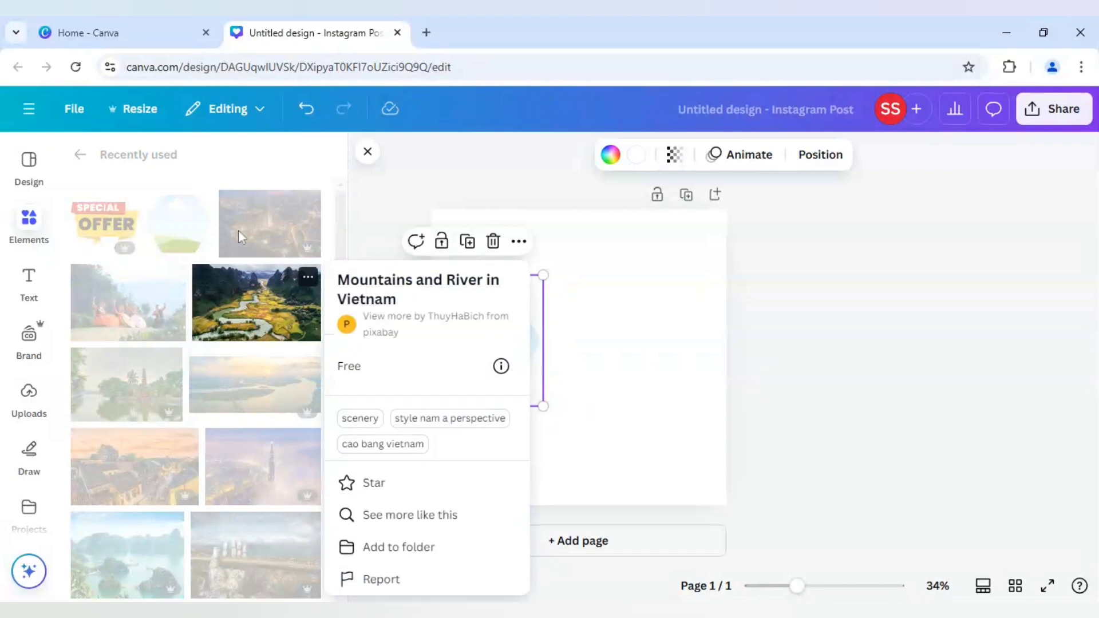
click(218, 184)
click(308, 206)
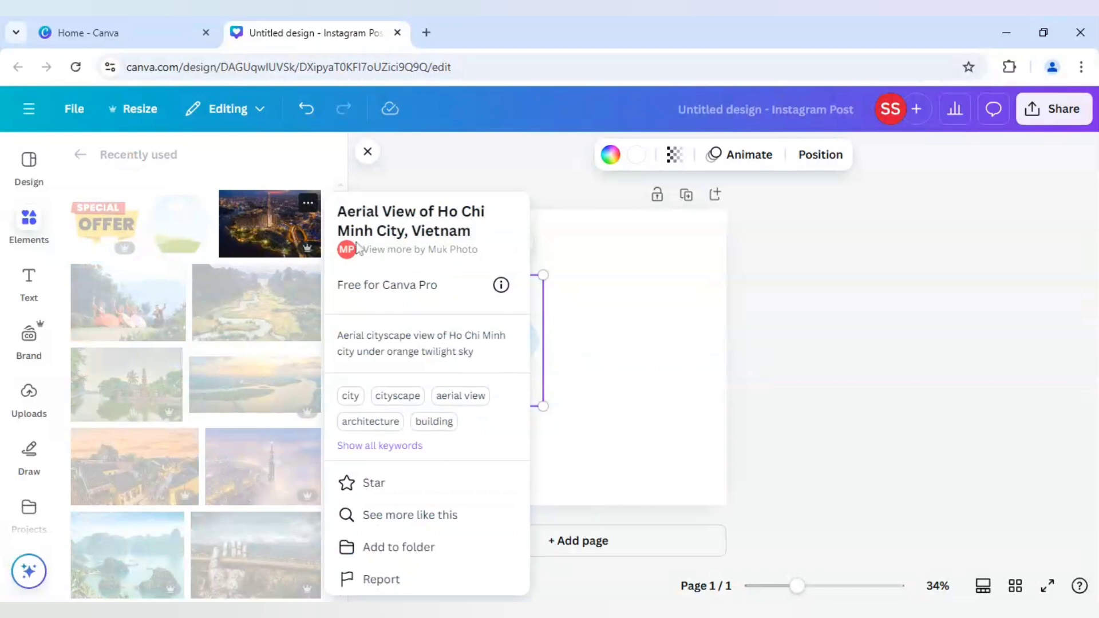
click(254, 185)
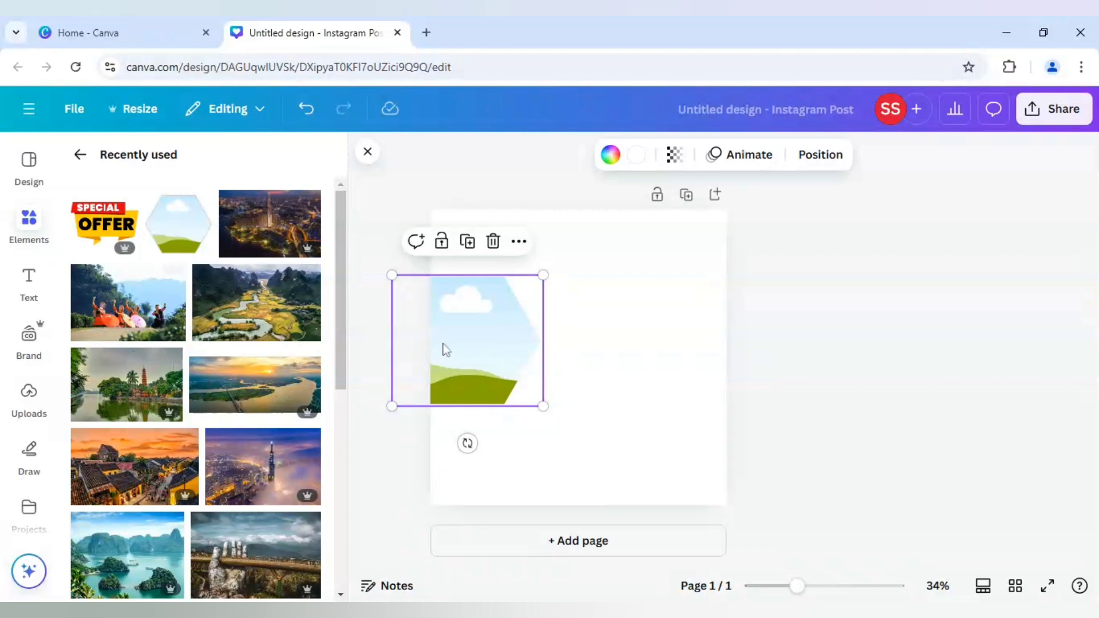
Duplicate the hexagon frame and place the copy, enlarged, directly beneath the original in the page's lower-left corner.
click(468, 241)
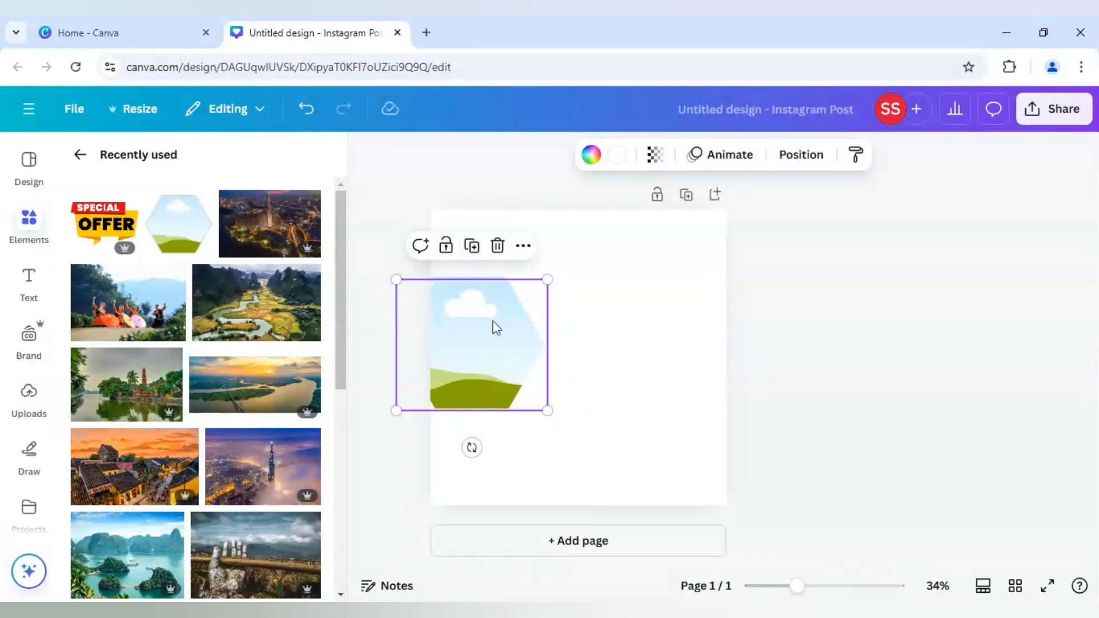
drag(491, 327, 491, 443)
drag(542, 537, 602, 596)
drag(523, 500, 501, 501)
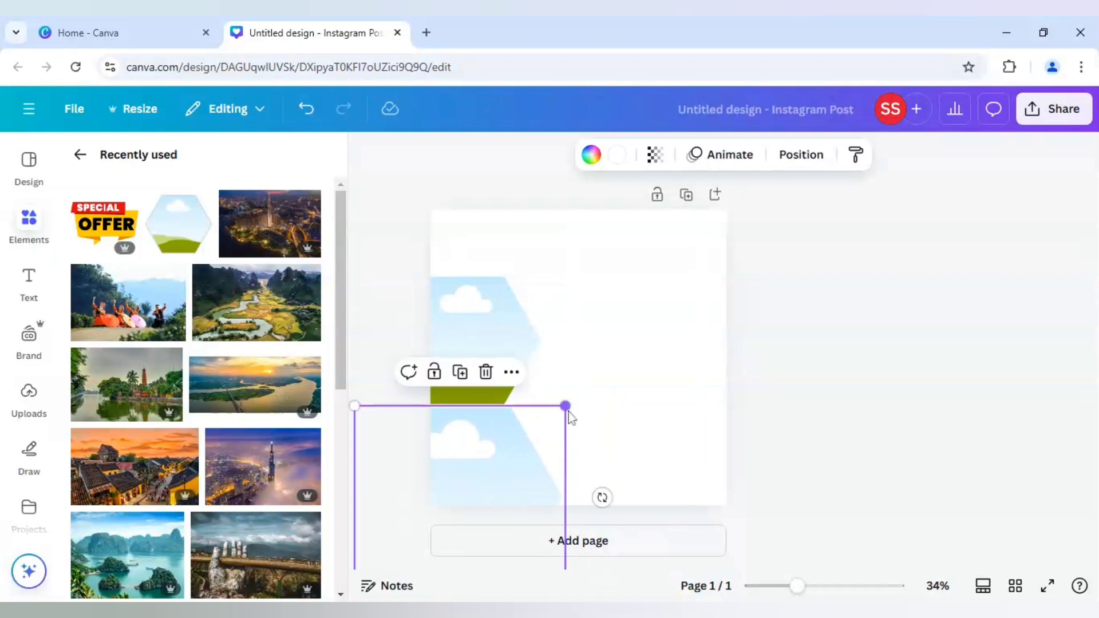
drag(565, 408, 579, 393)
drag(535, 429, 530, 437)
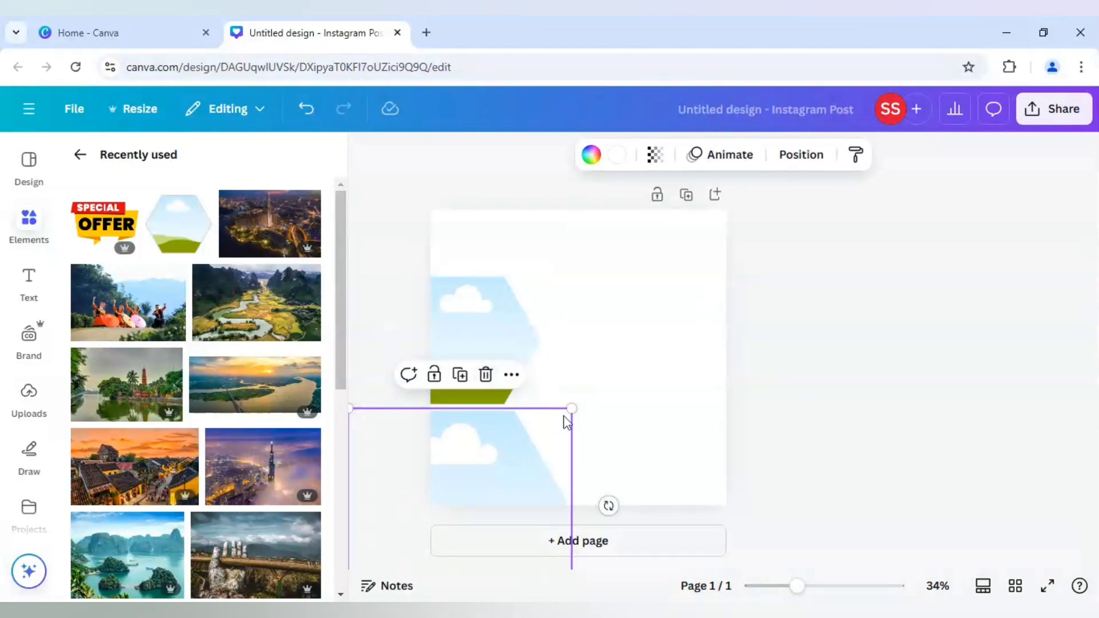
drag(572, 408, 577, 404)
Slightly enlarge and reposition the middle hexagon frame, and bring it to the front of the layers.
click(526, 314)
mouse_move(546, 276)
mouse_down()
mouse_move(566, 261)
mouse_move(559, 283)
mouse_up()
drag(482, 332, 482, 339)
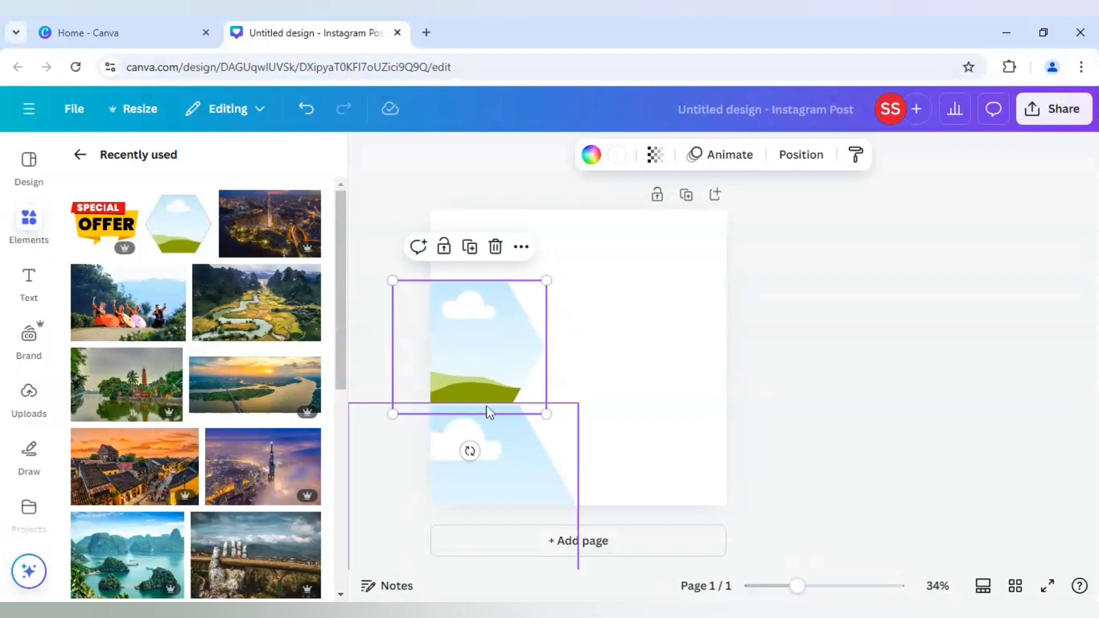
right_click(482, 366)
mouse_move(536, 366)
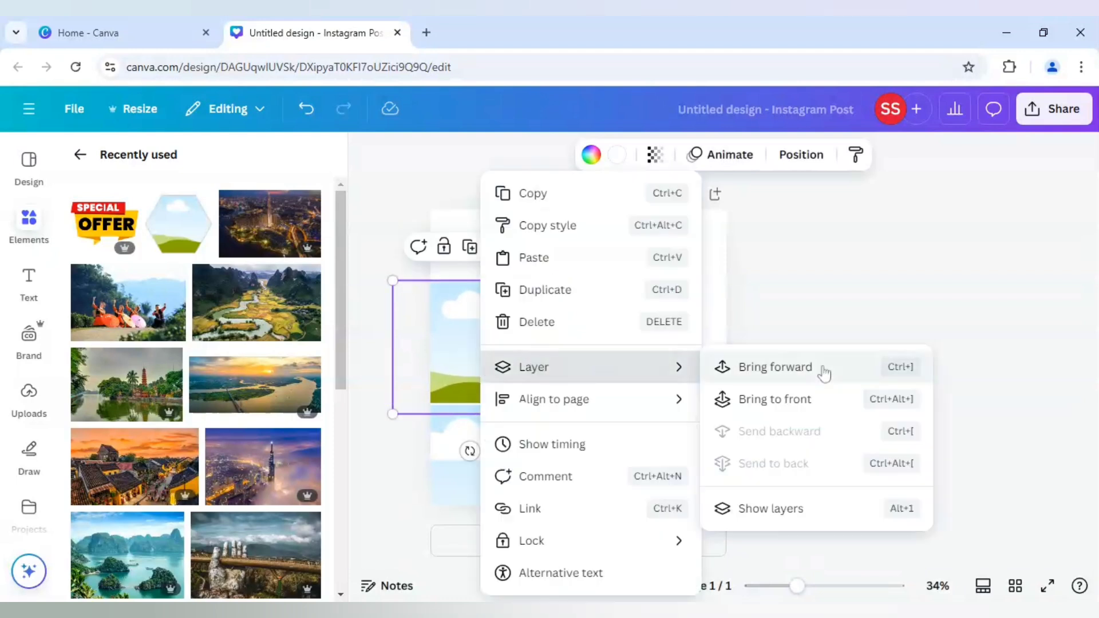
click(797, 397)
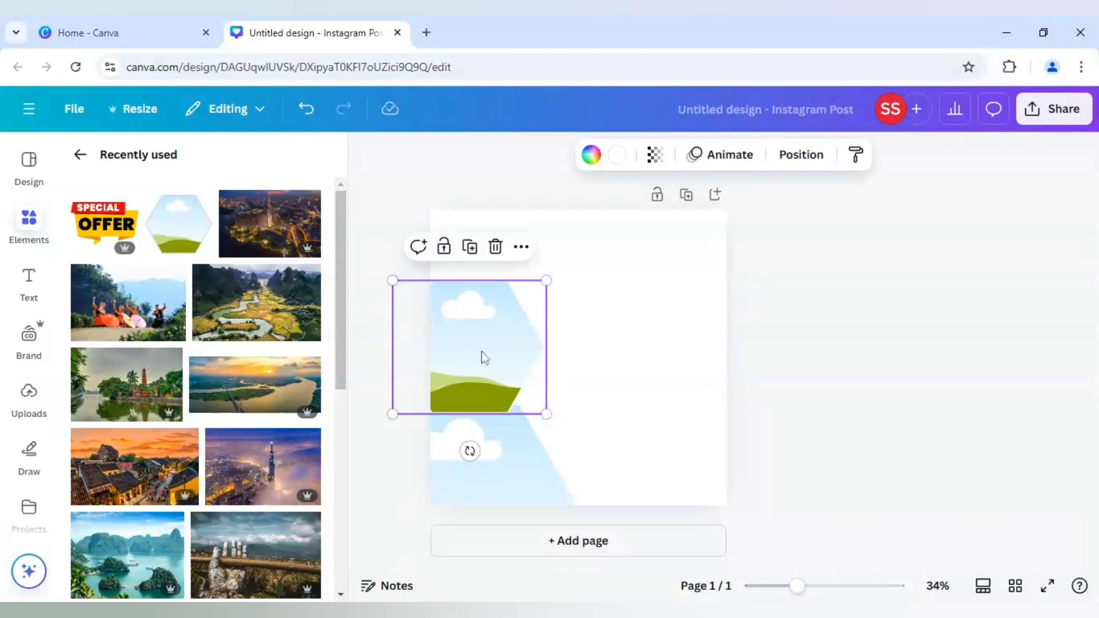
Shrink the lower hexagon frame slightly and fit its upper edge against the middle frame's lower edge.
click(509, 446)
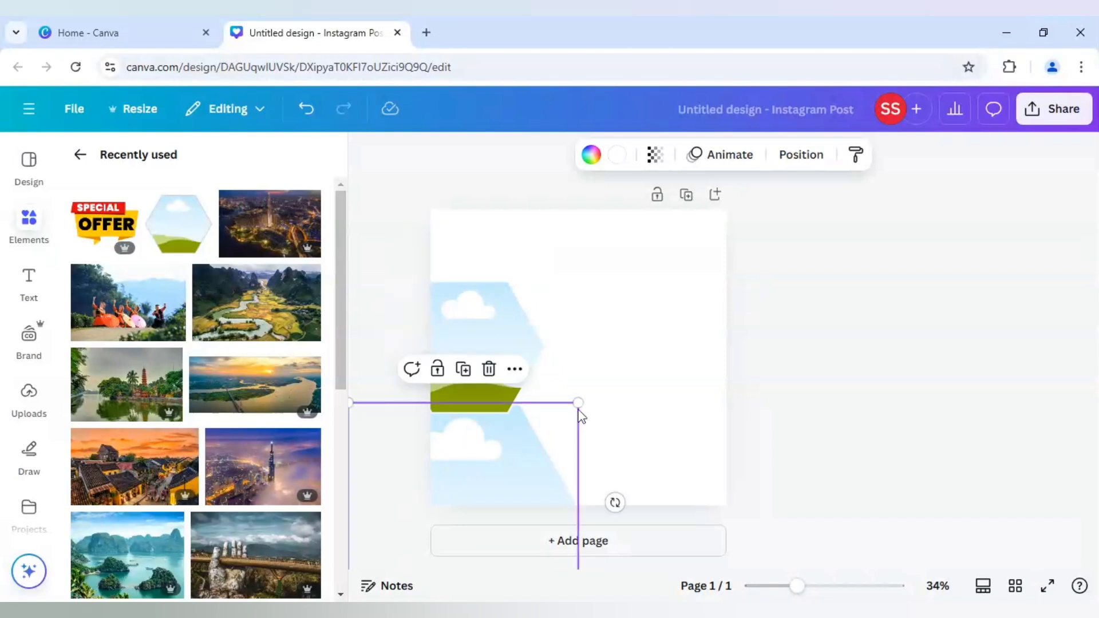
drag(578, 404, 560, 411)
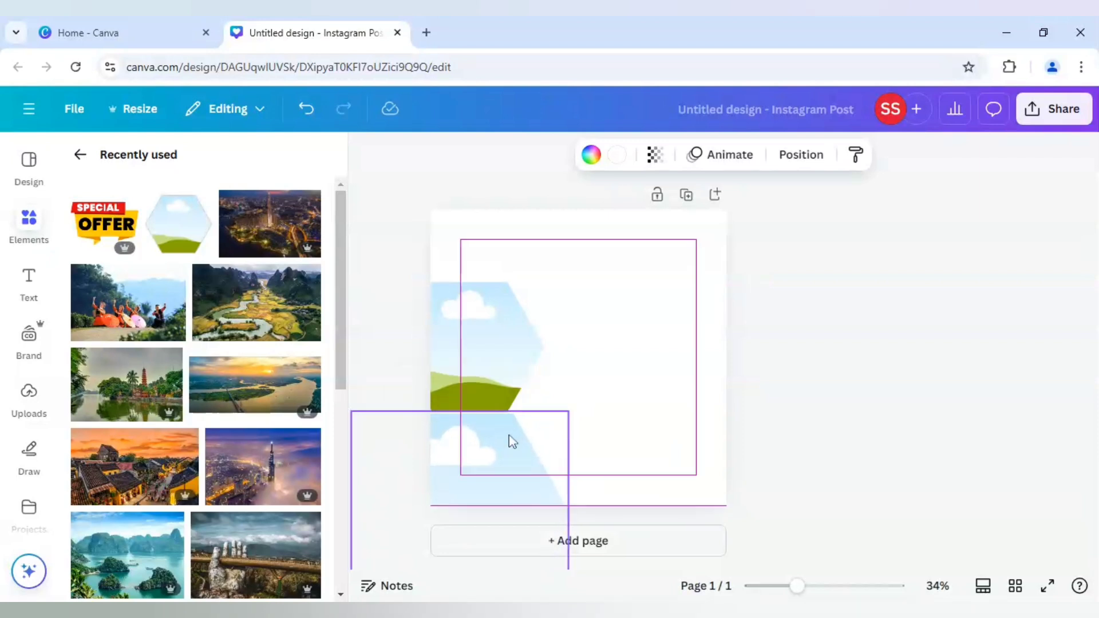
drag(505, 433, 505, 428)
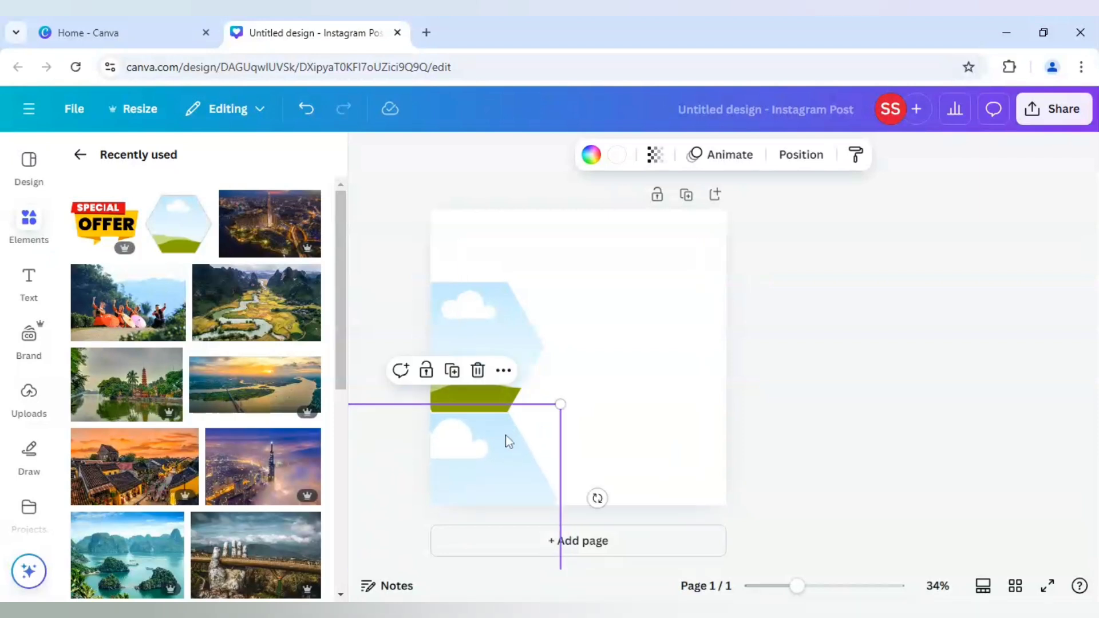
key(ctrl+z)
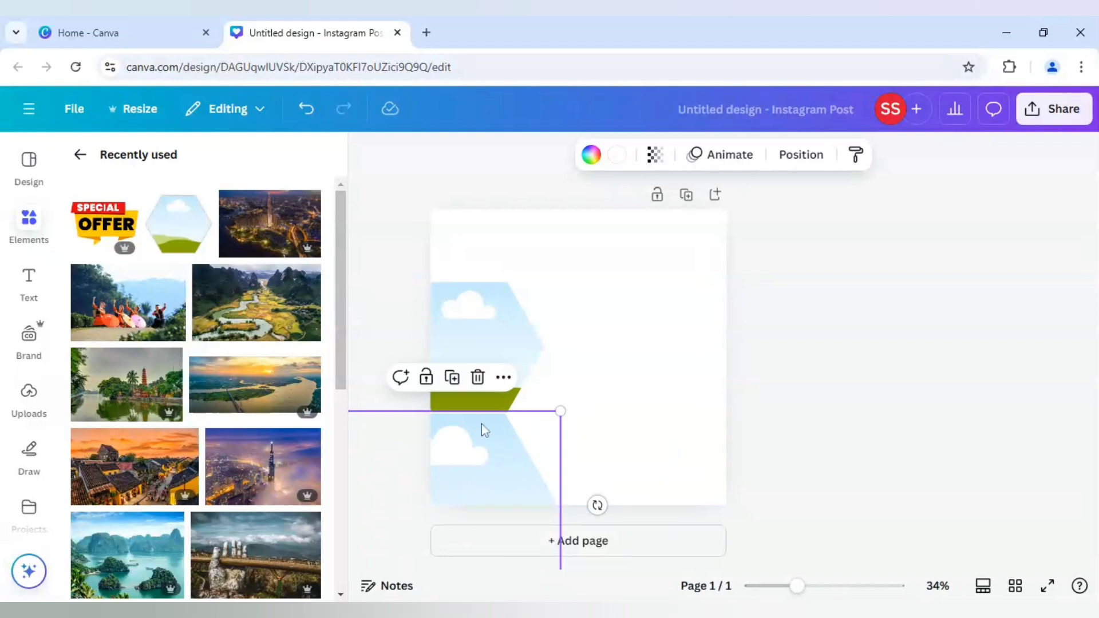
Duplicate the large lower hexagon frame and move the copy above the middle frame, in the page's upper-left corner.
click(466, 314)
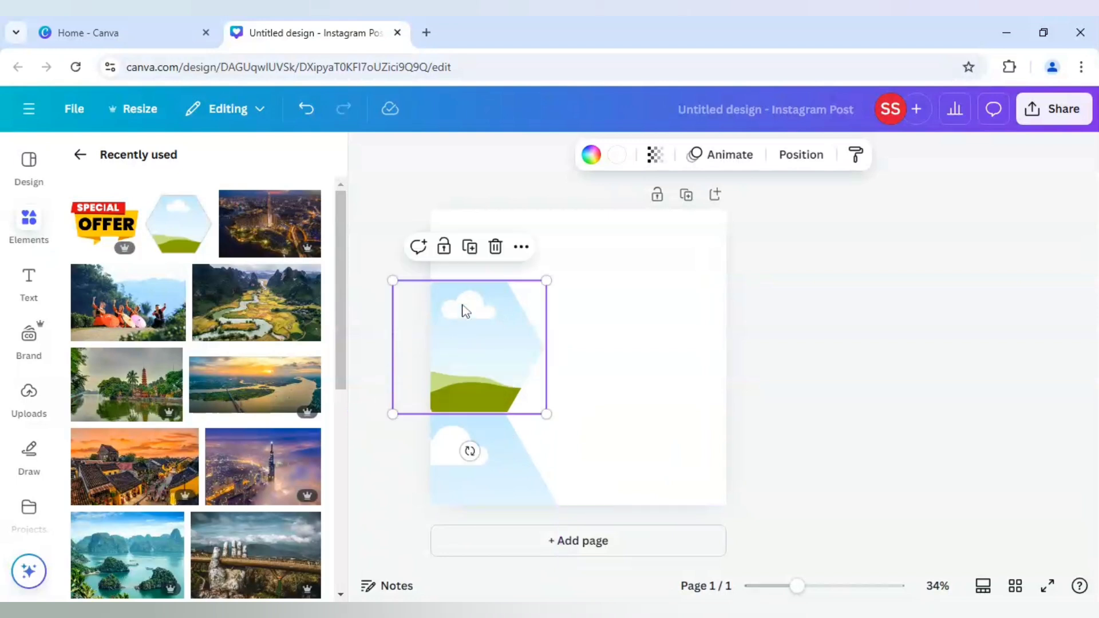
click(471, 248)
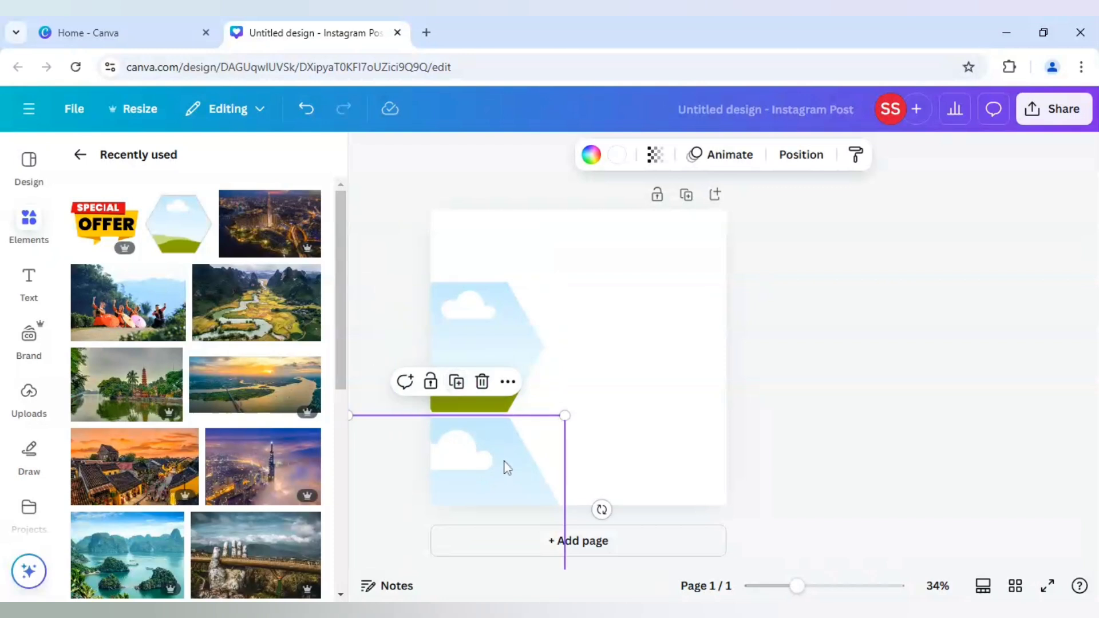
drag(503, 466, 506, 152)
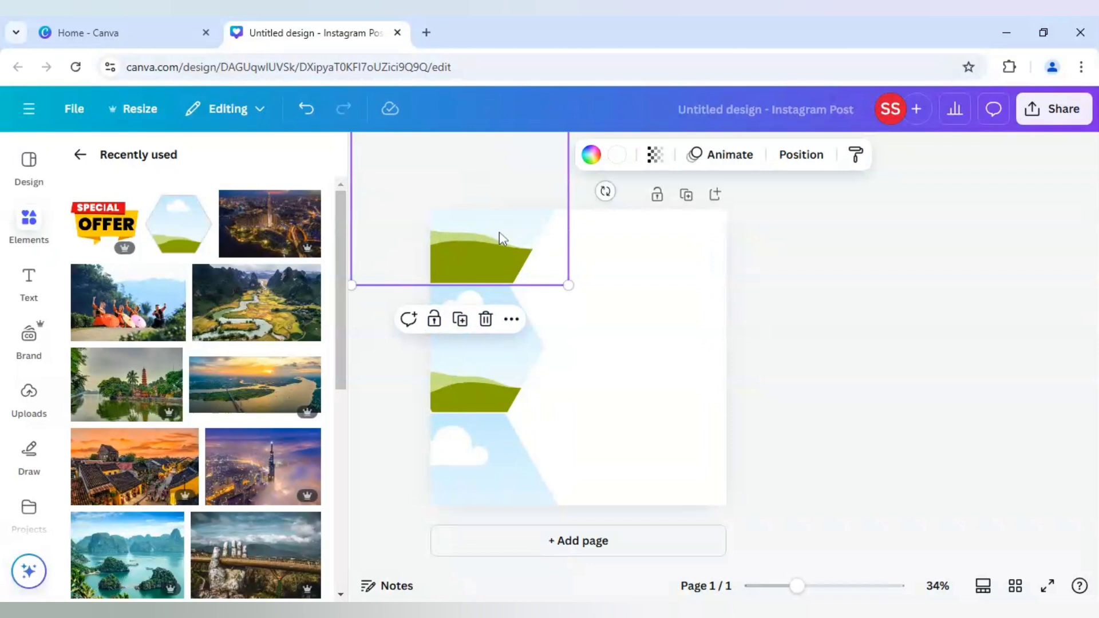
Send the upper hexagon frame backward so it sits behind the middle frame.
right_click(498, 249)
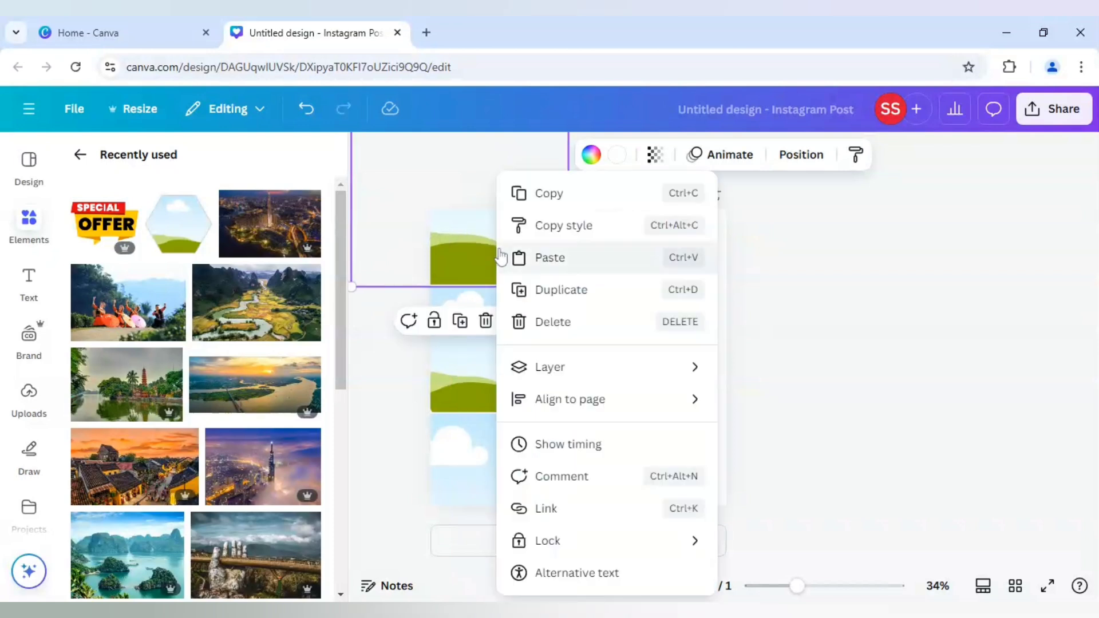
mouse_move(569, 367)
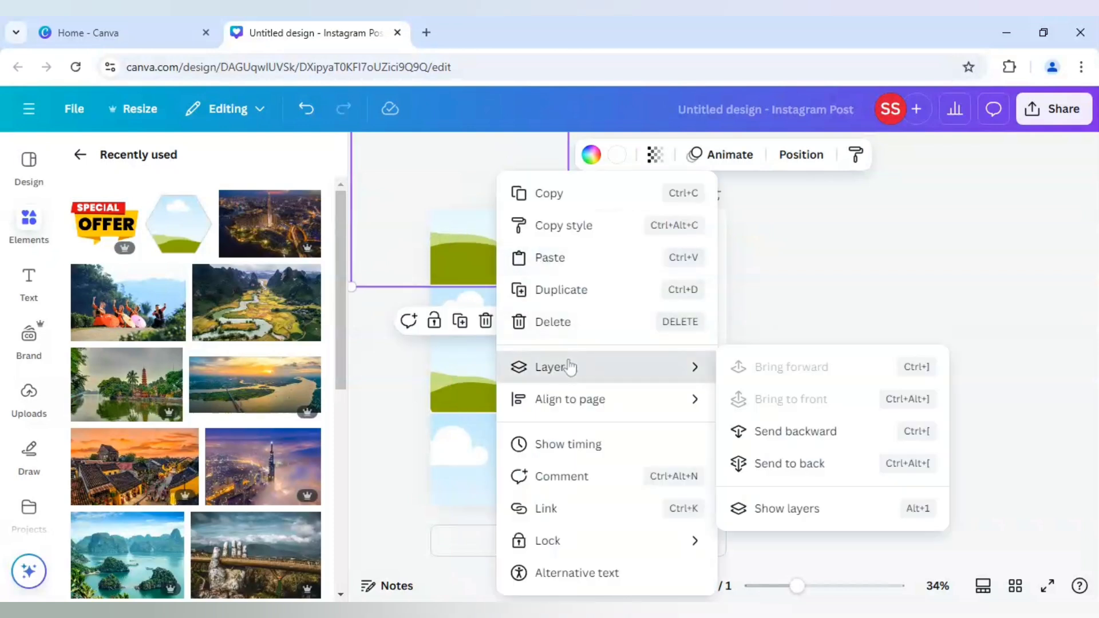
click(784, 433)
click(884, 381)
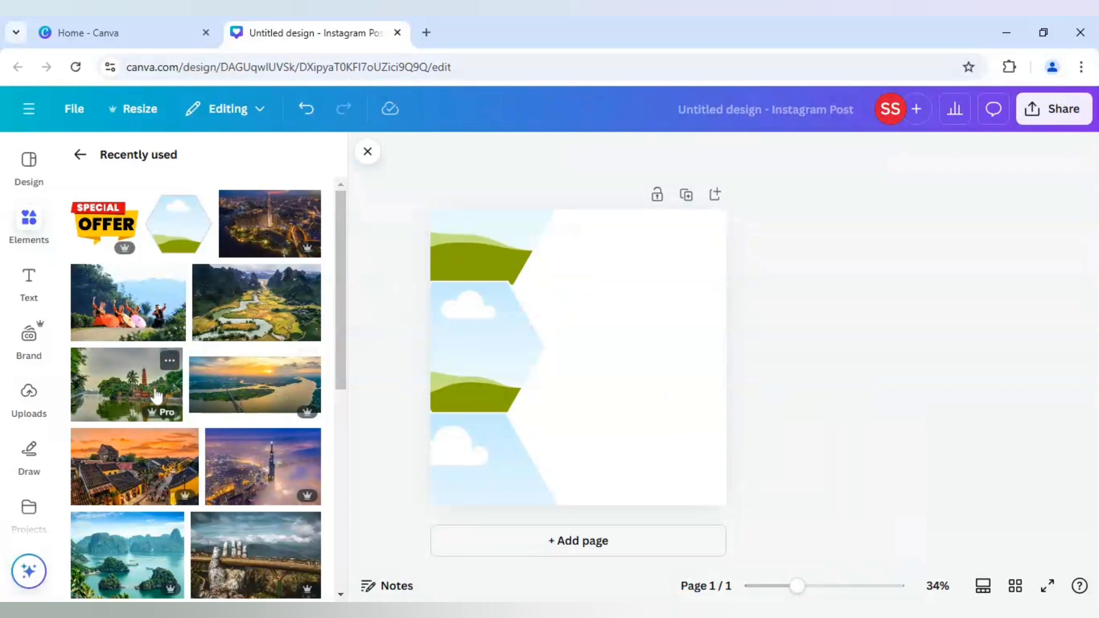
Fill the middle hexagon frame with the Hanoi pagoda photo and enlarge its crop to centre the pagoda in the visible part.
drag(150, 392, 507, 350)
double_click(500, 346)
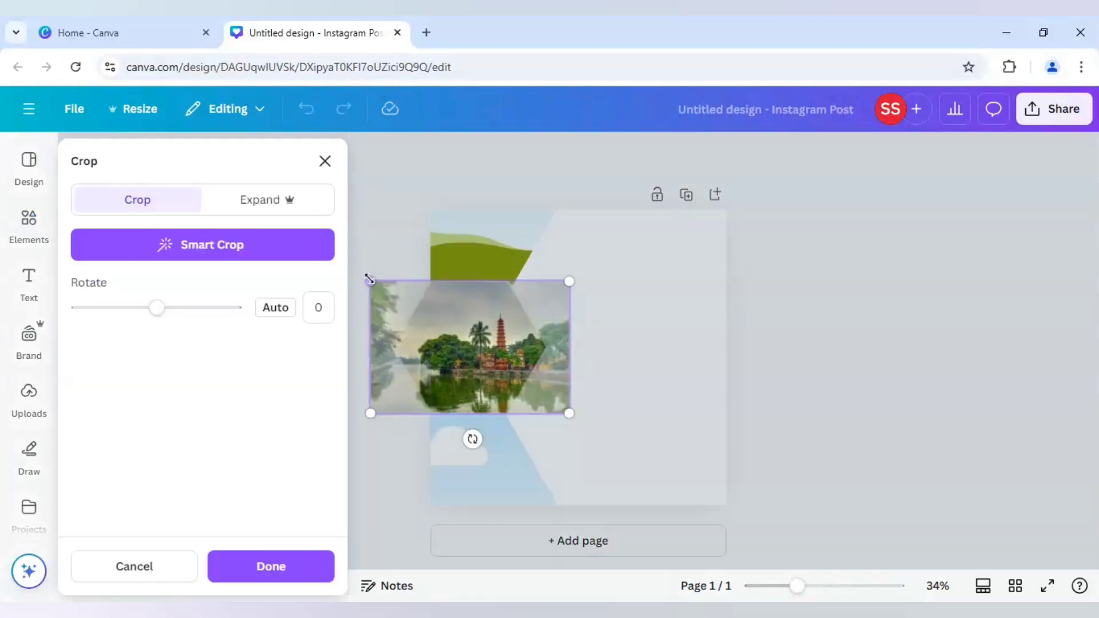
drag(462, 323, 477, 348)
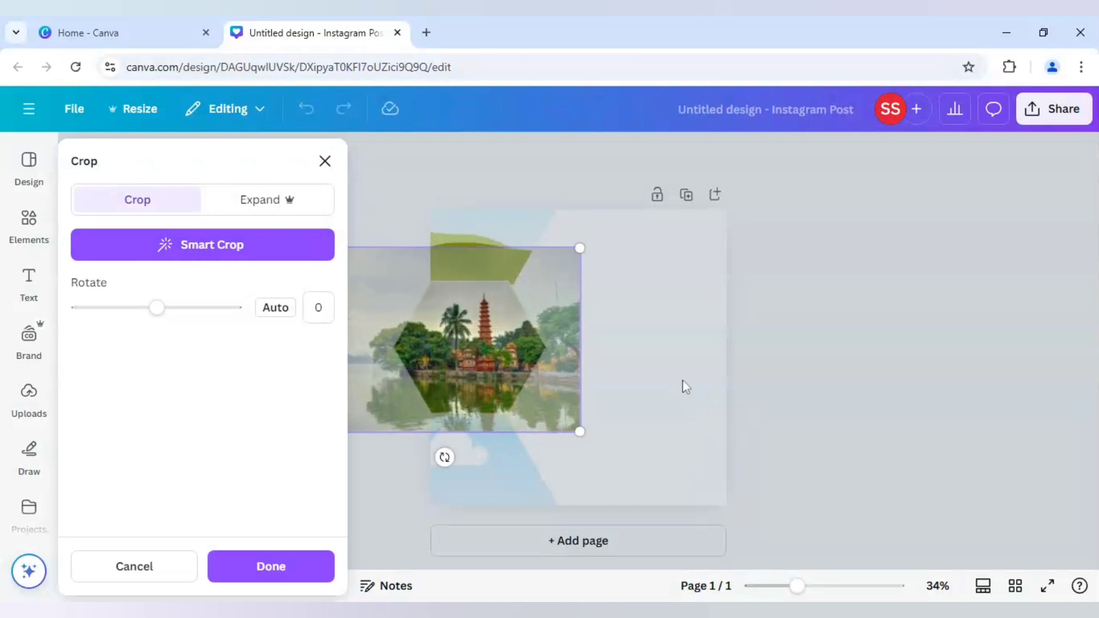
click(685, 387)
click(685, 387)
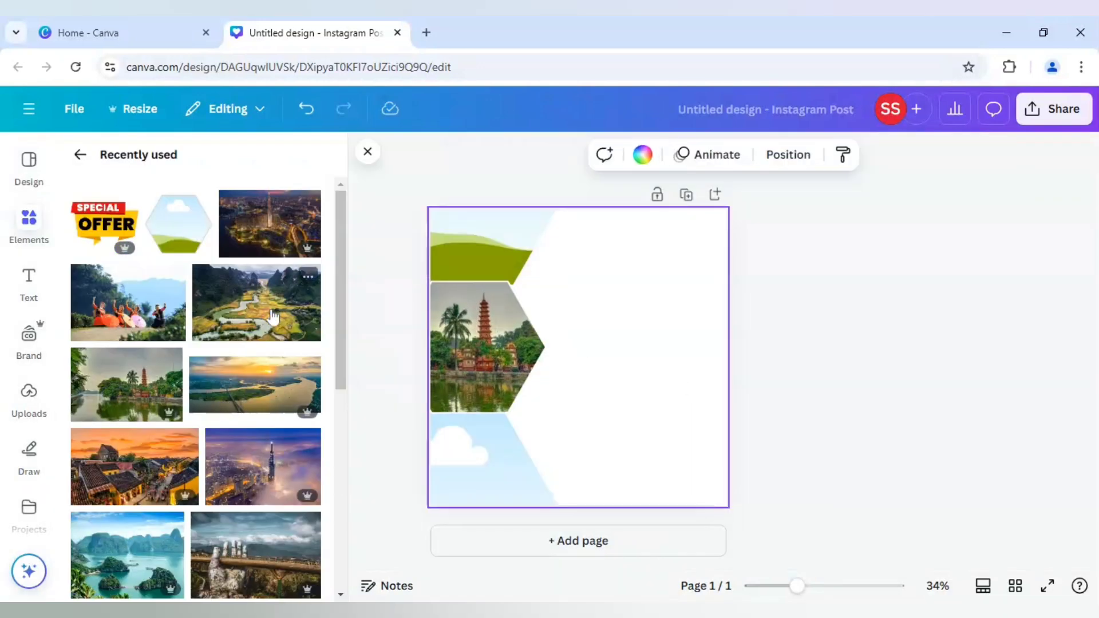
Fill the lower hexagon frame with the Mountains and River in Vietnam photo and check its crop.
drag(273, 317, 503, 471)
double_click(492, 466)
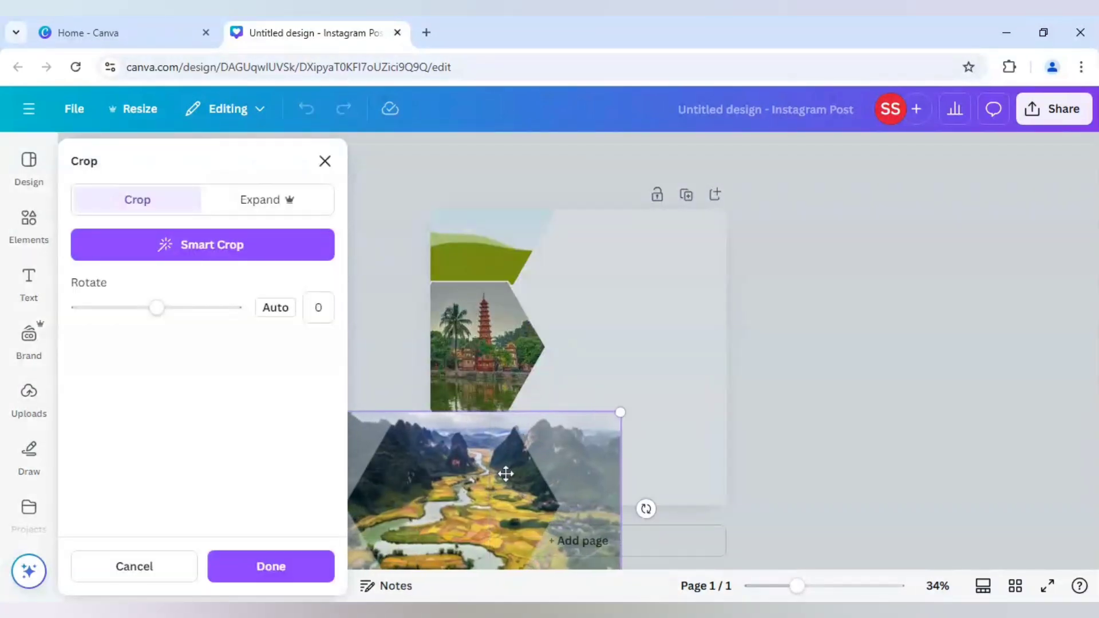
click(841, 468)
click(796, 465)
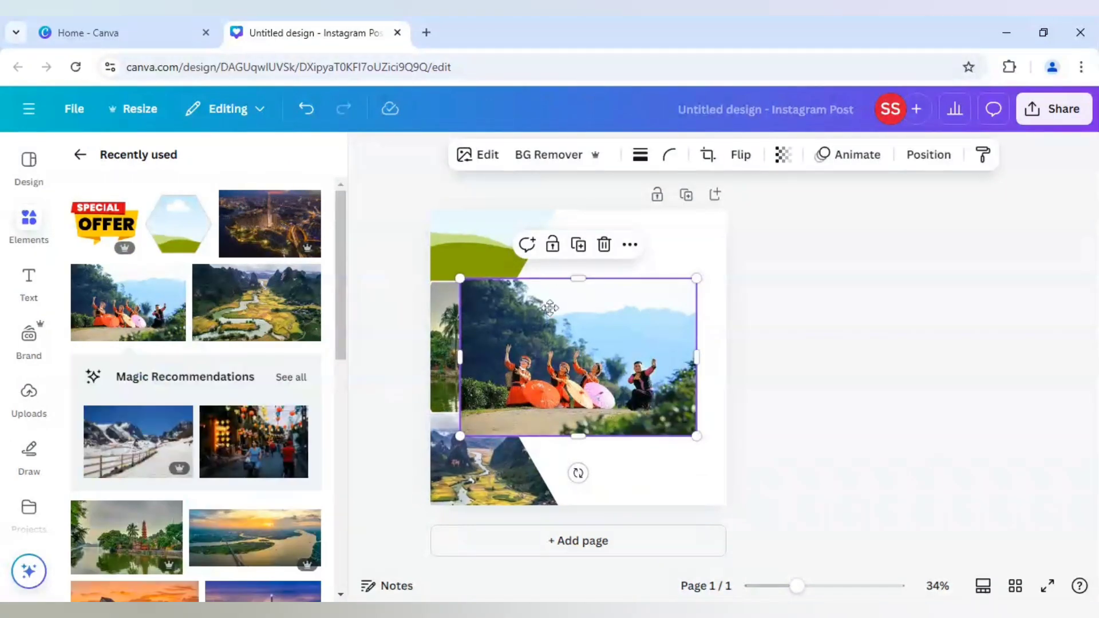
Fill the upper hexagon frame with the photo of dancers holding parasols and enlarge its crop to show the dancers.
drag(570, 341, 496, 253)
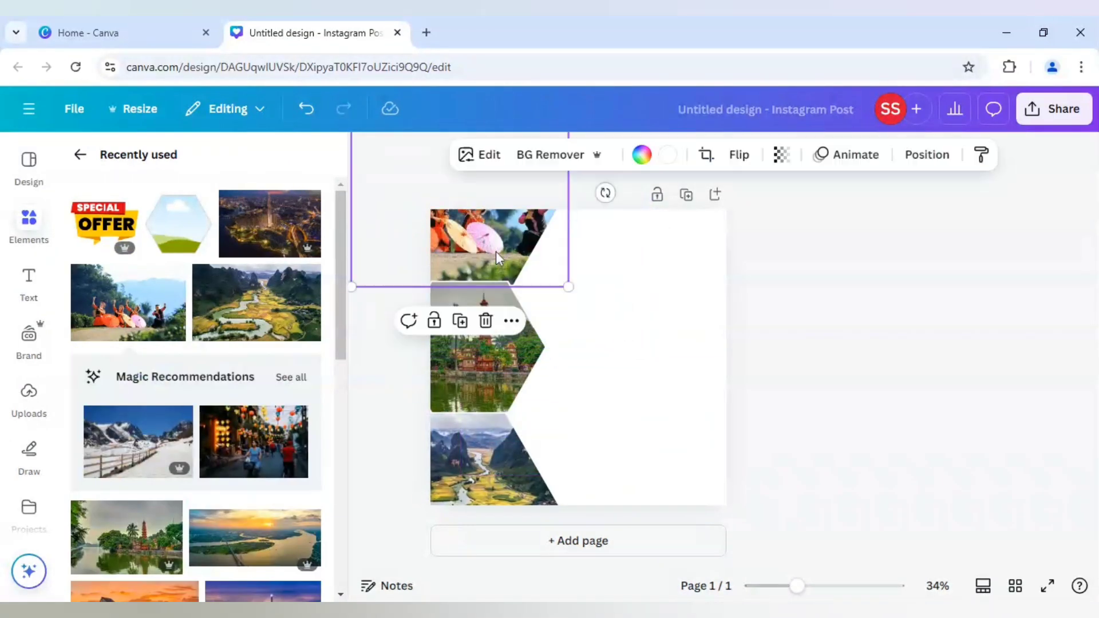
double_click(496, 252)
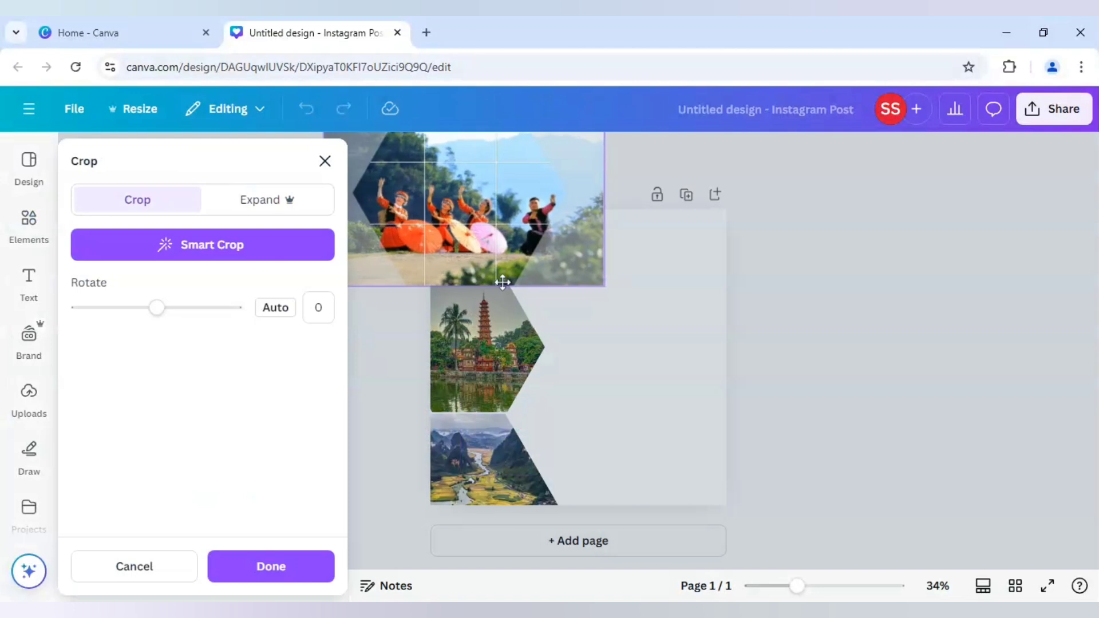
drag(604, 285, 668, 311)
click(812, 292)
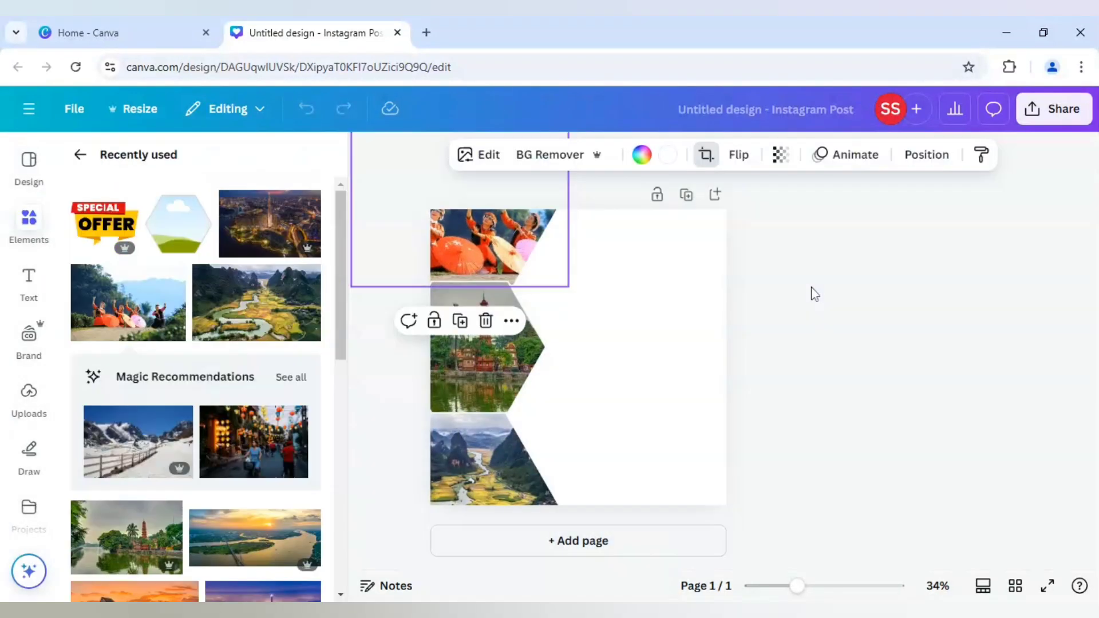
click(813, 292)
Shift the upper hexagon frame slightly down and to the right.
click(512, 245)
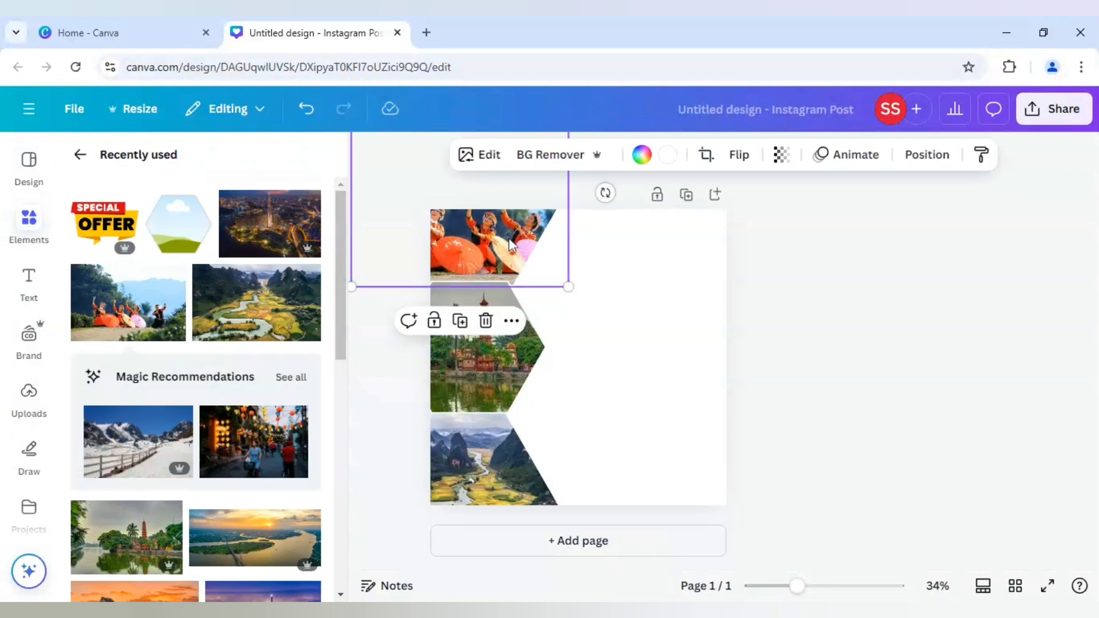
drag(511, 245, 518, 260)
click(832, 340)
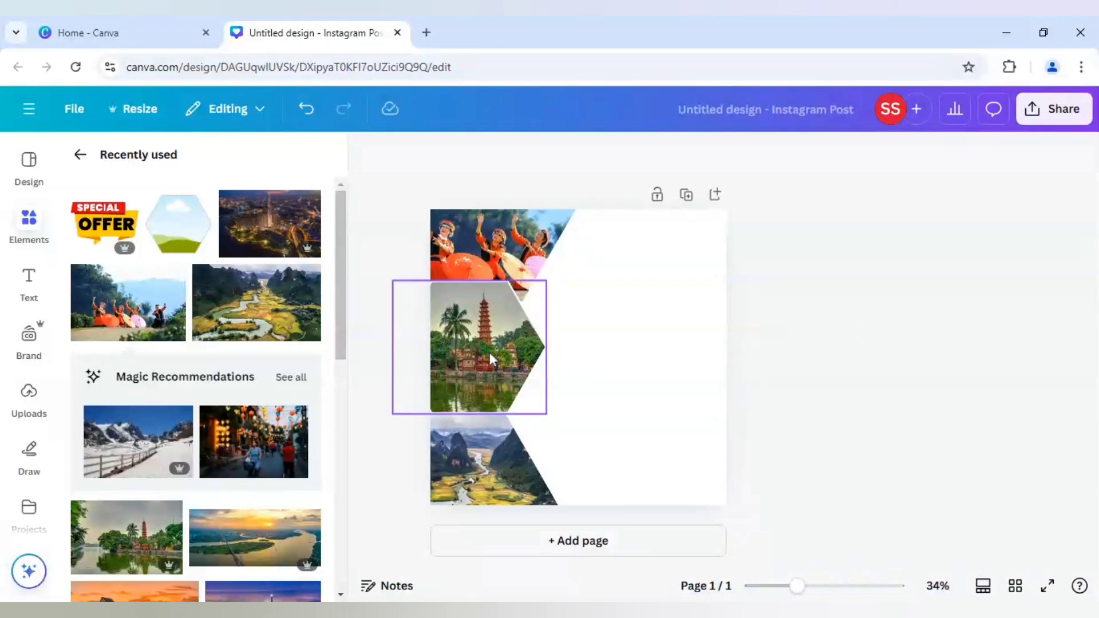
Adjust the pagoda photo in the middle frame to brightness 41 and highlights 31.
click(464, 365)
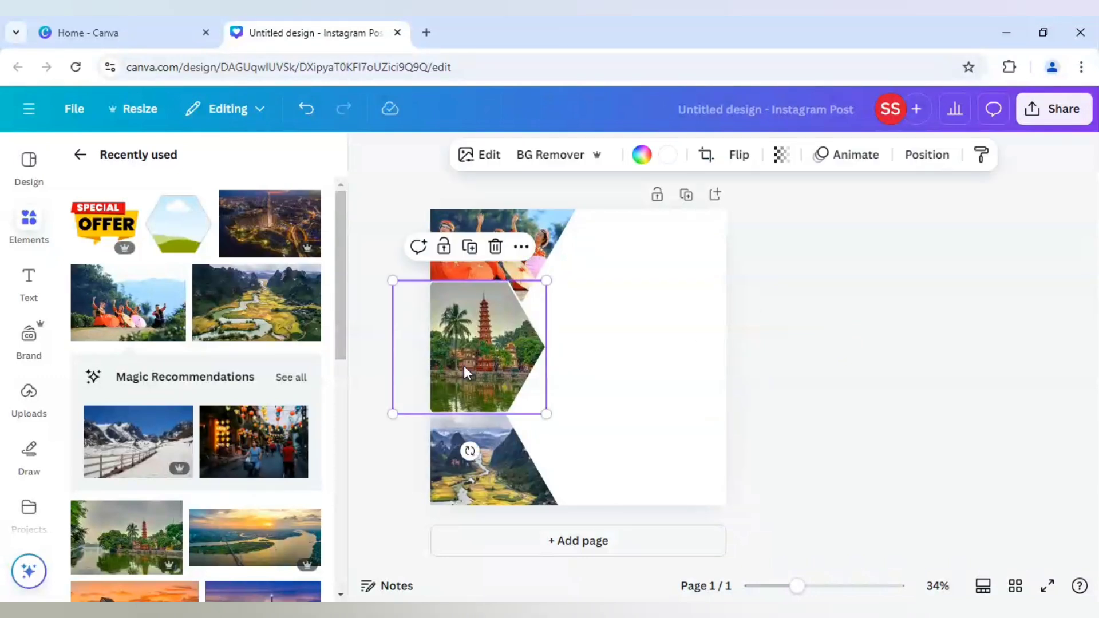
click(480, 157)
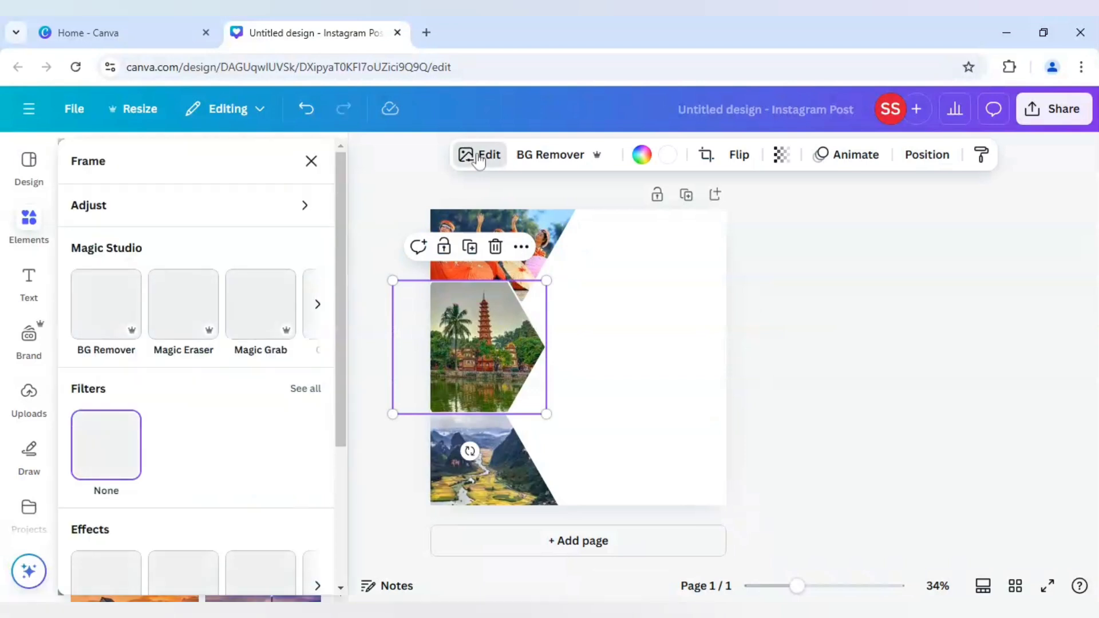
click(140, 216)
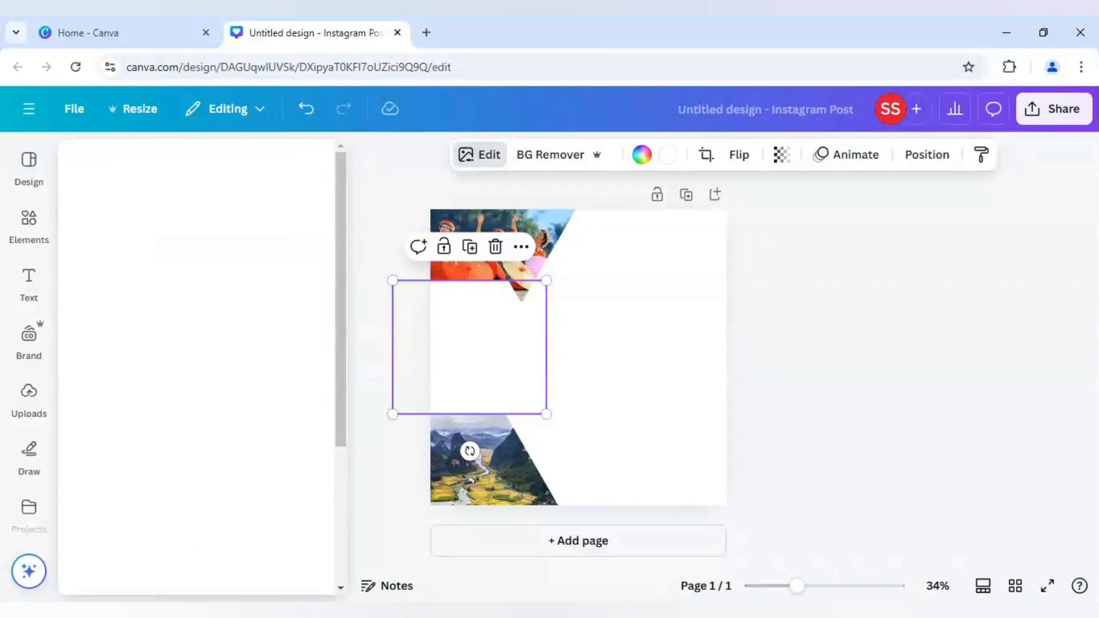
scroll(184, 401, down, 2)
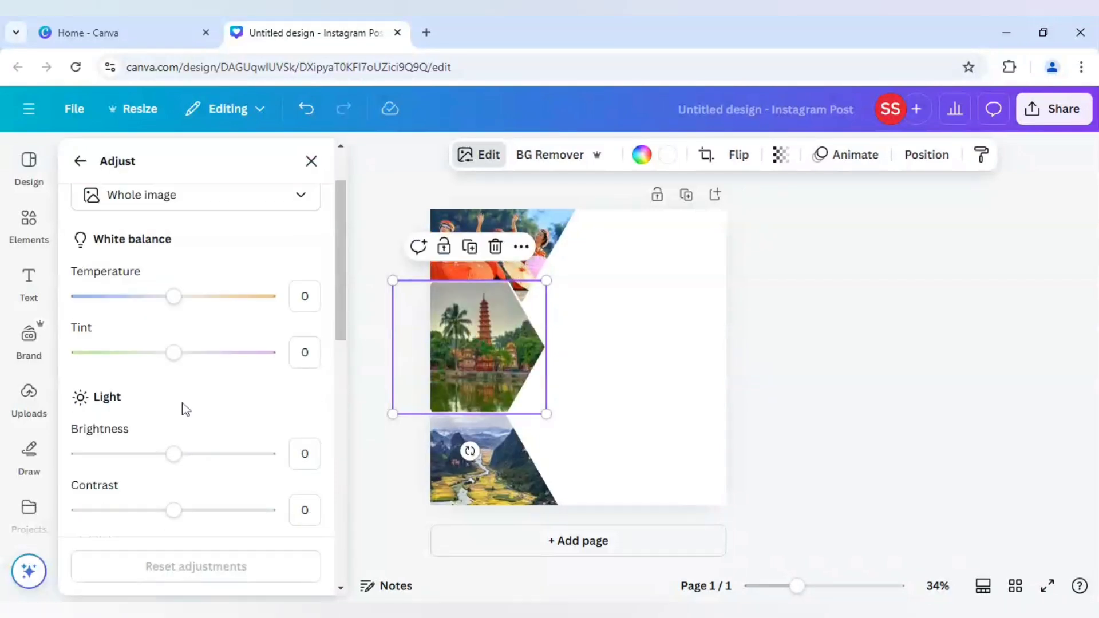
drag(183, 462, 189, 464)
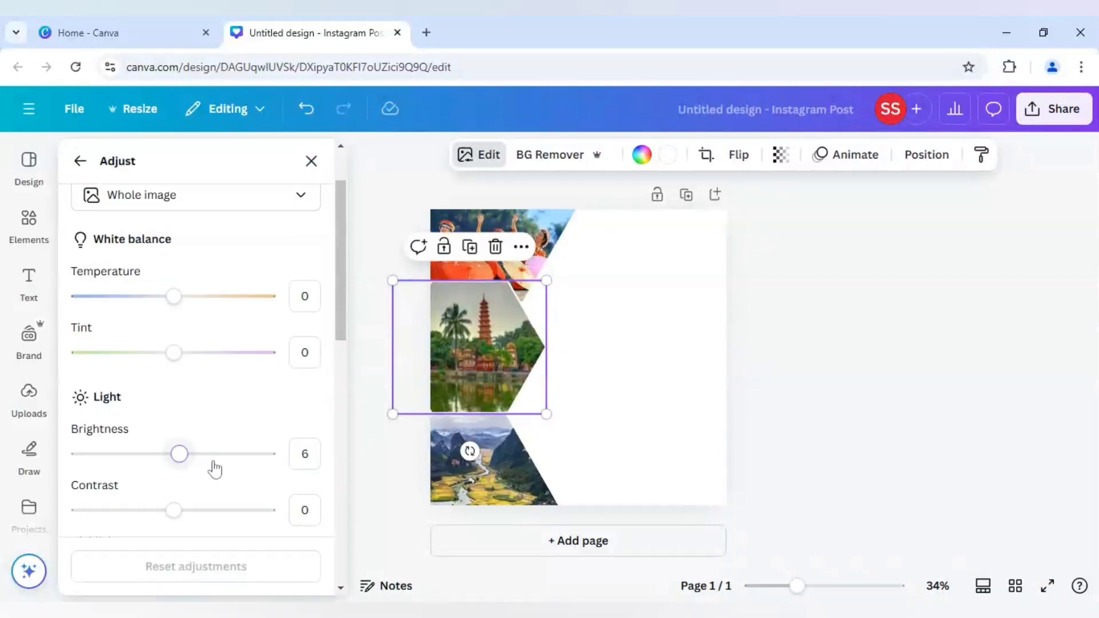
click(214, 462)
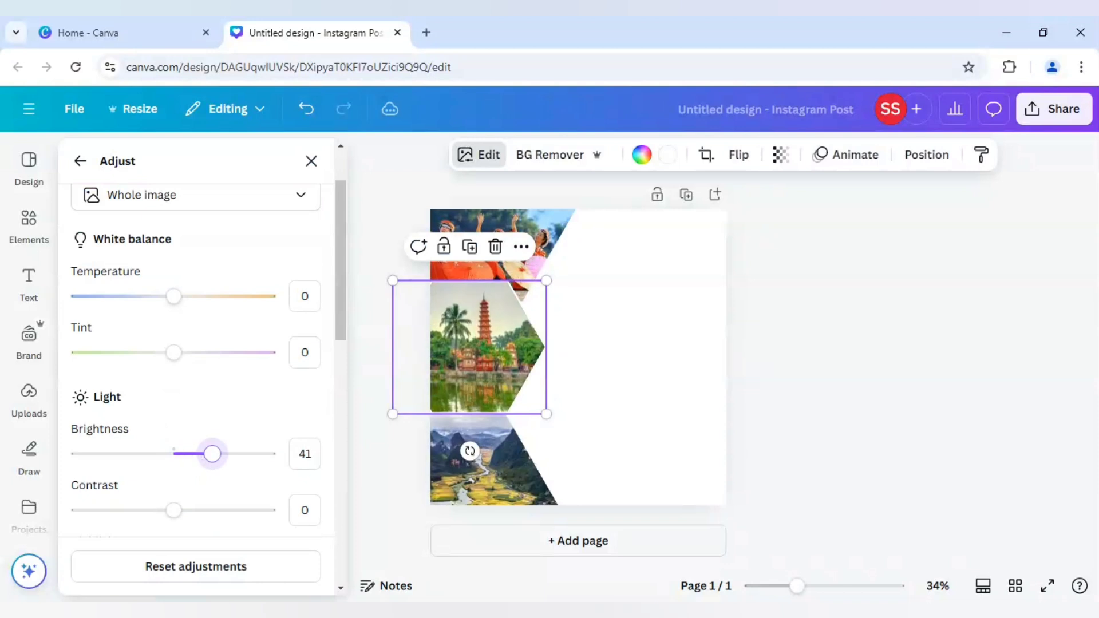
scroll(178, 516, down, 3)
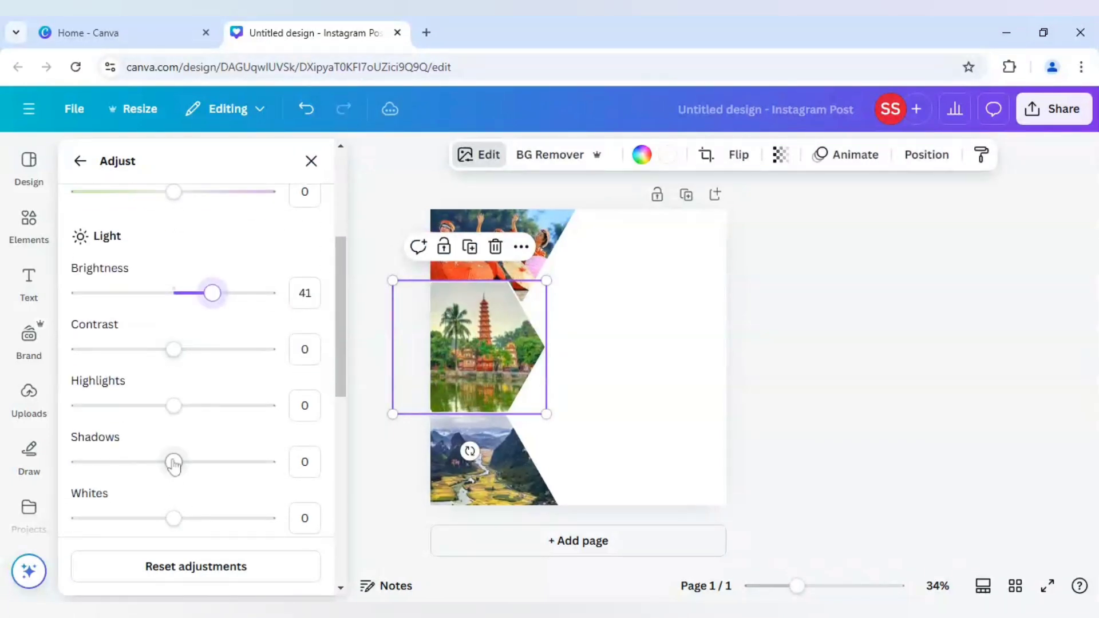
click(203, 407)
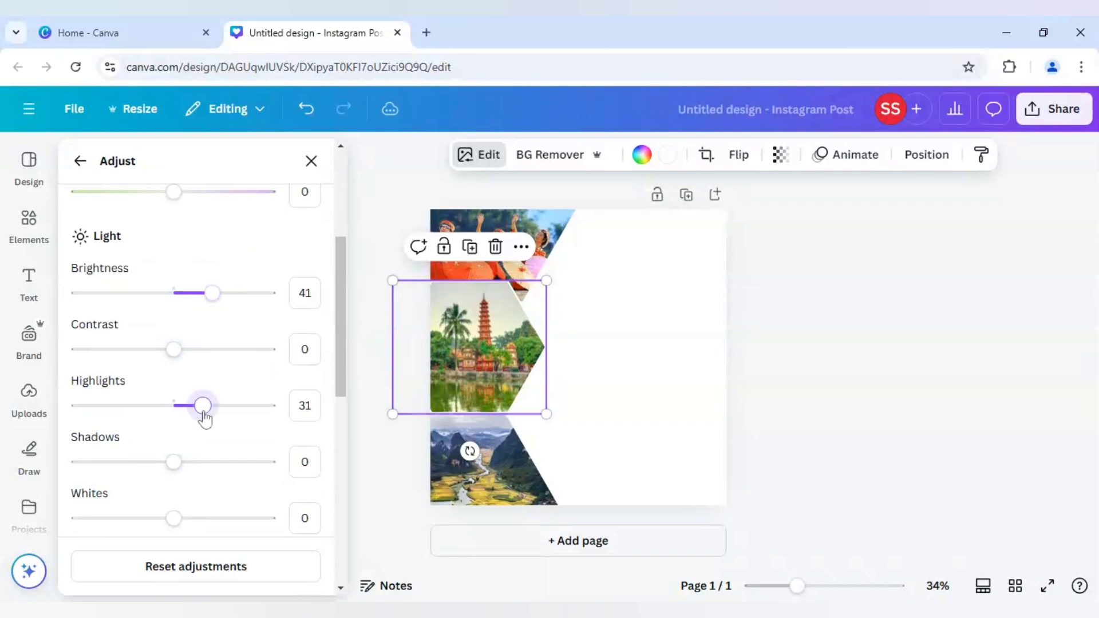
click(363, 385)
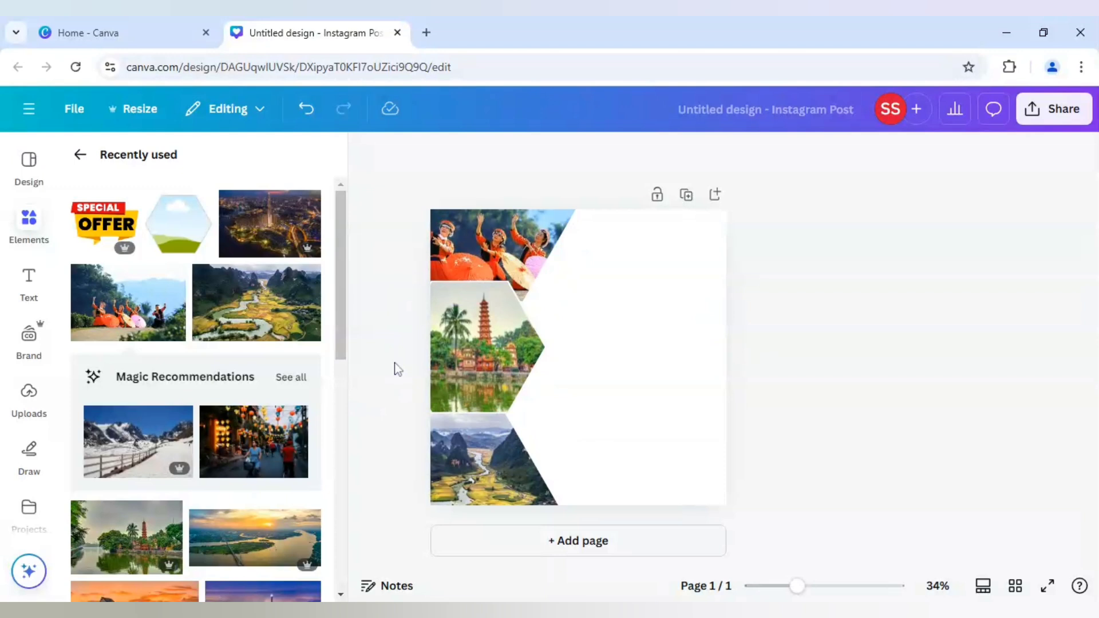
Colour the borders of the upper and lower hexagon frames with the light blue from the dancers photo's palette.
click(544, 256)
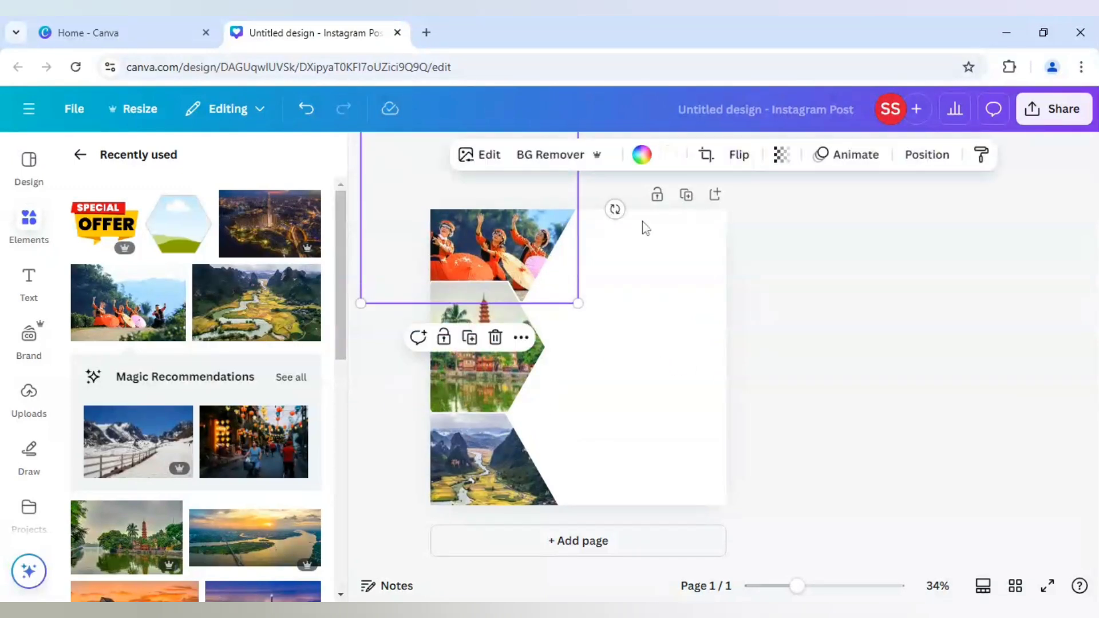
click(668, 155)
scroll(199, 405, down, 3)
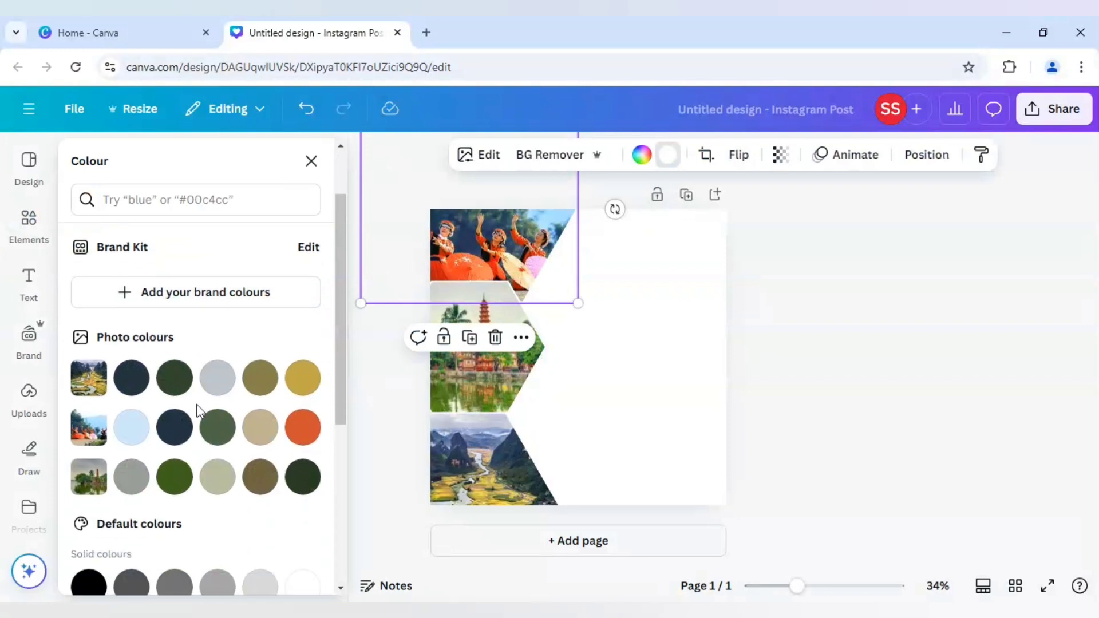
click(131, 359)
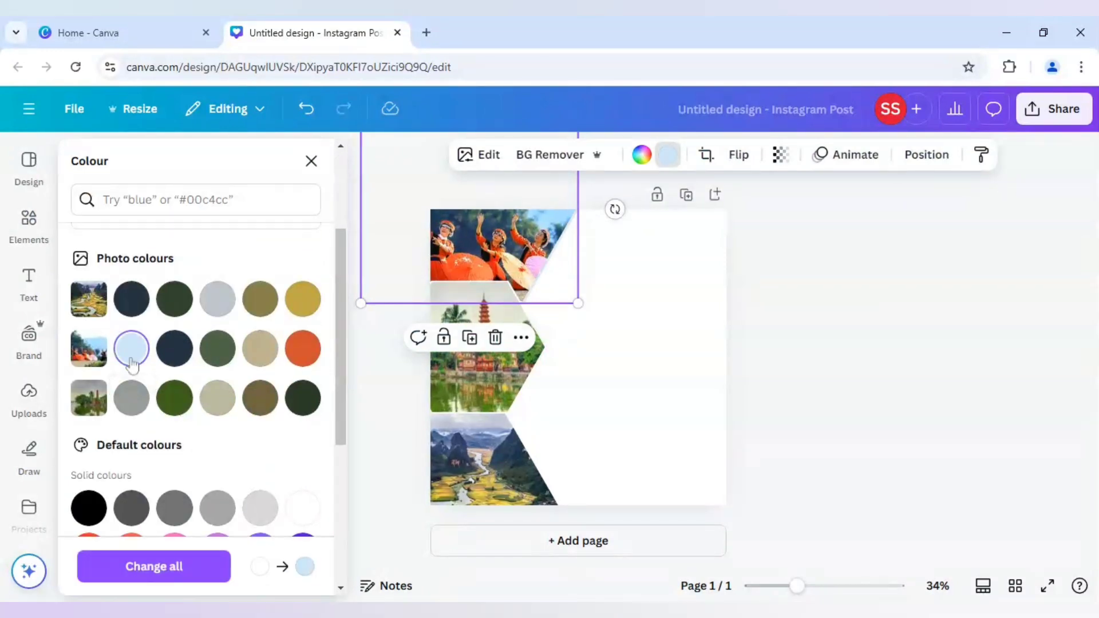
click(510, 462)
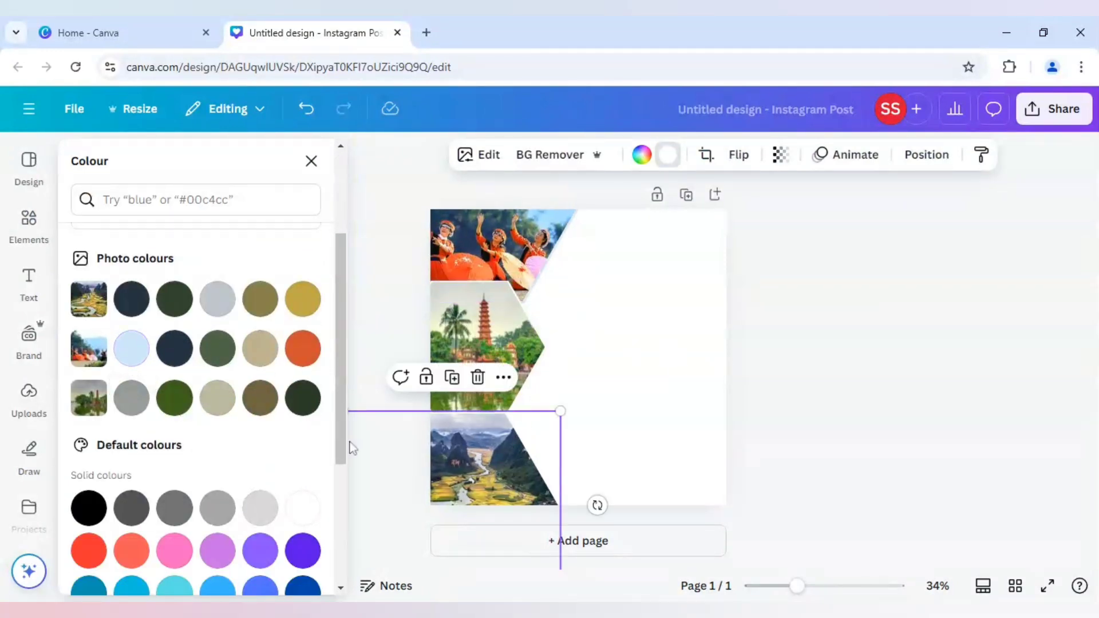
click(138, 354)
click(379, 325)
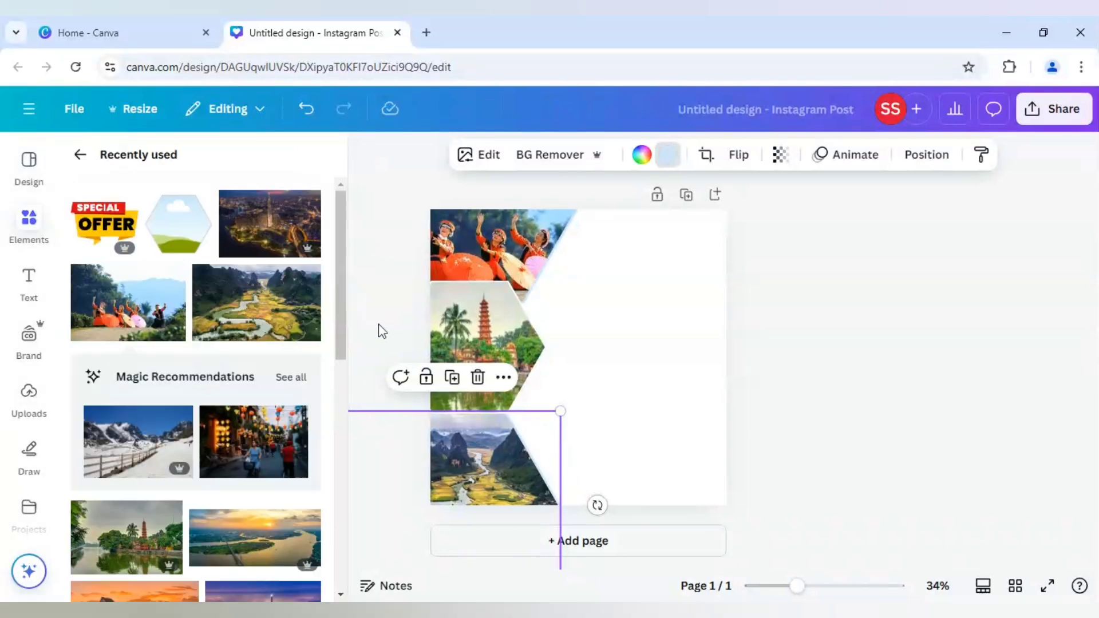
Set the night city skyline photo as the page background and reposition it so the tower shows beside the frames.
click(660, 361)
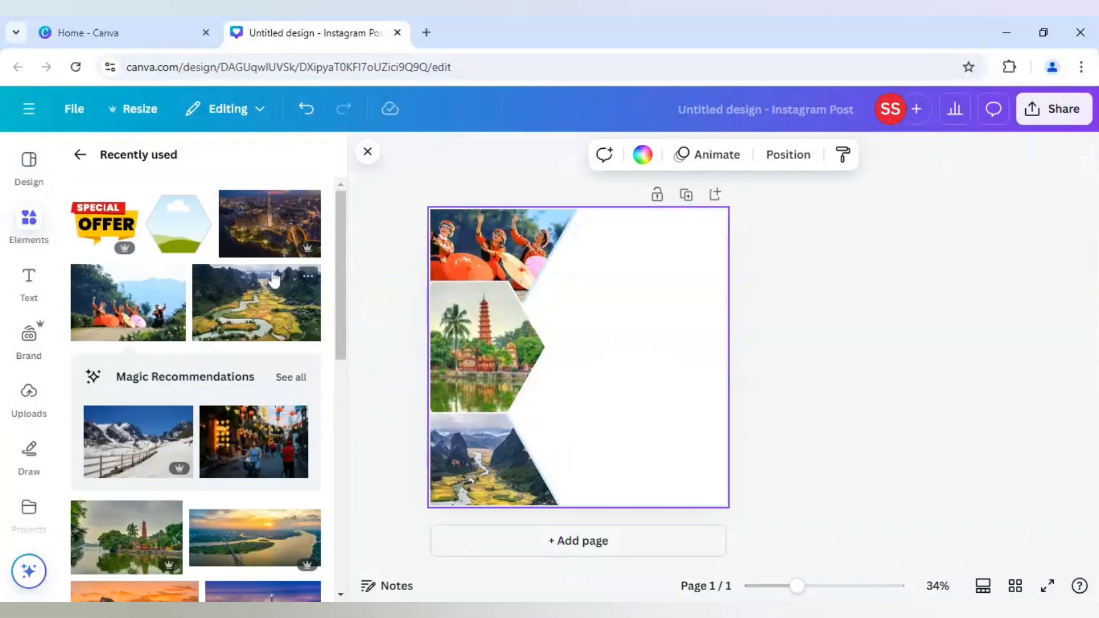
click(312, 244)
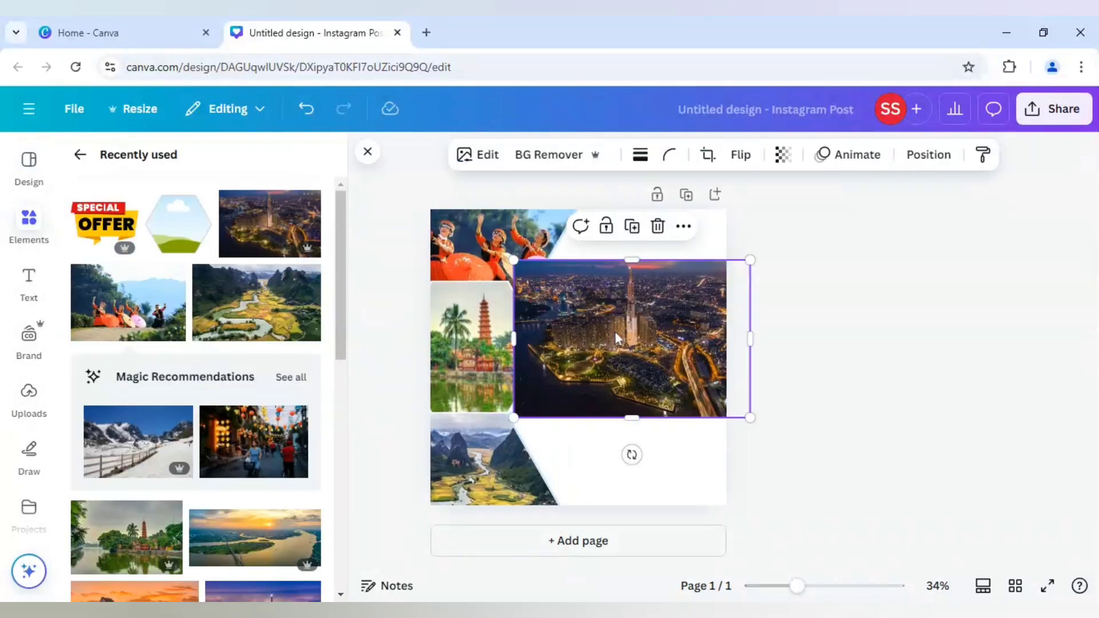
right_click(615, 332)
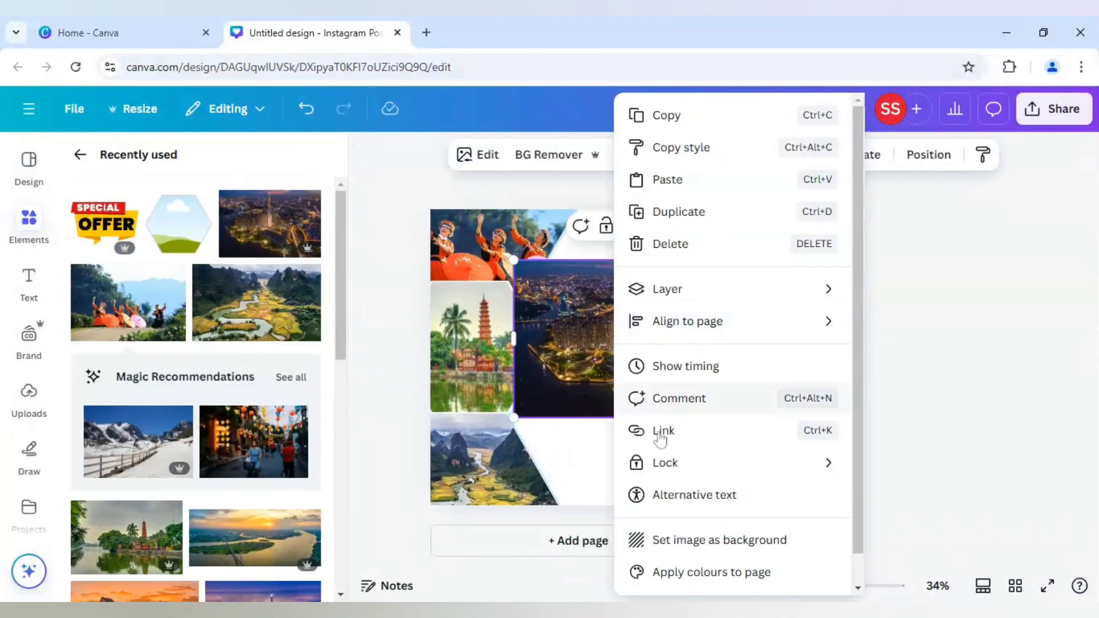
click(700, 538)
double_click(652, 421)
drag(651, 420, 674, 418)
click(920, 415)
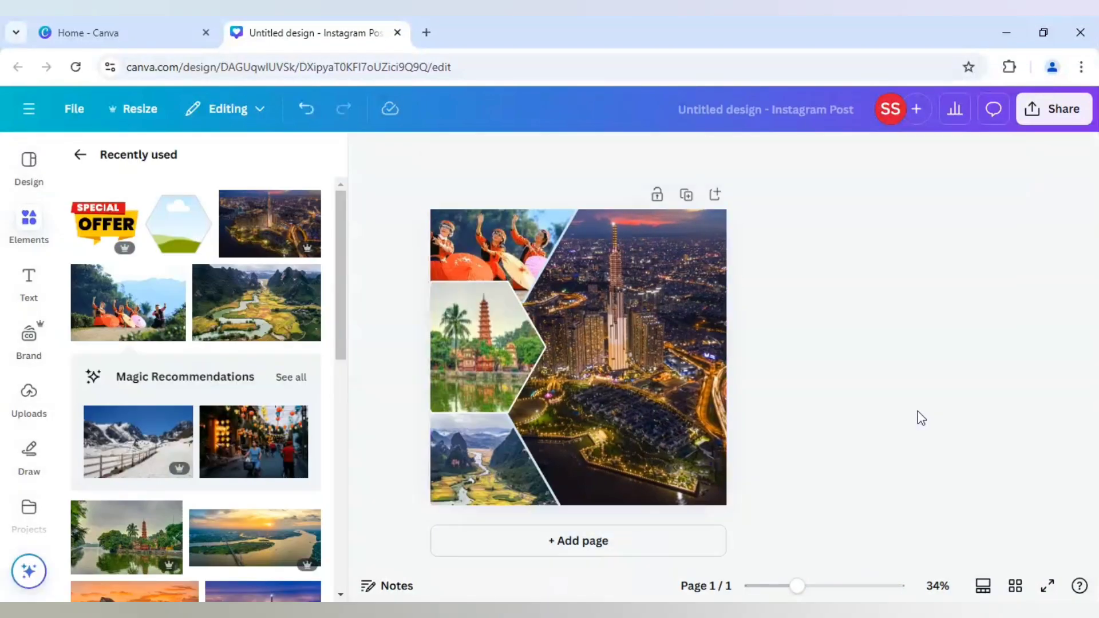
Add the recently used "keep it SIMPLE" text combination and replace "SIMPLE" with "VIETNAM".
click(30, 280)
scroll(189, 436, down, 3)
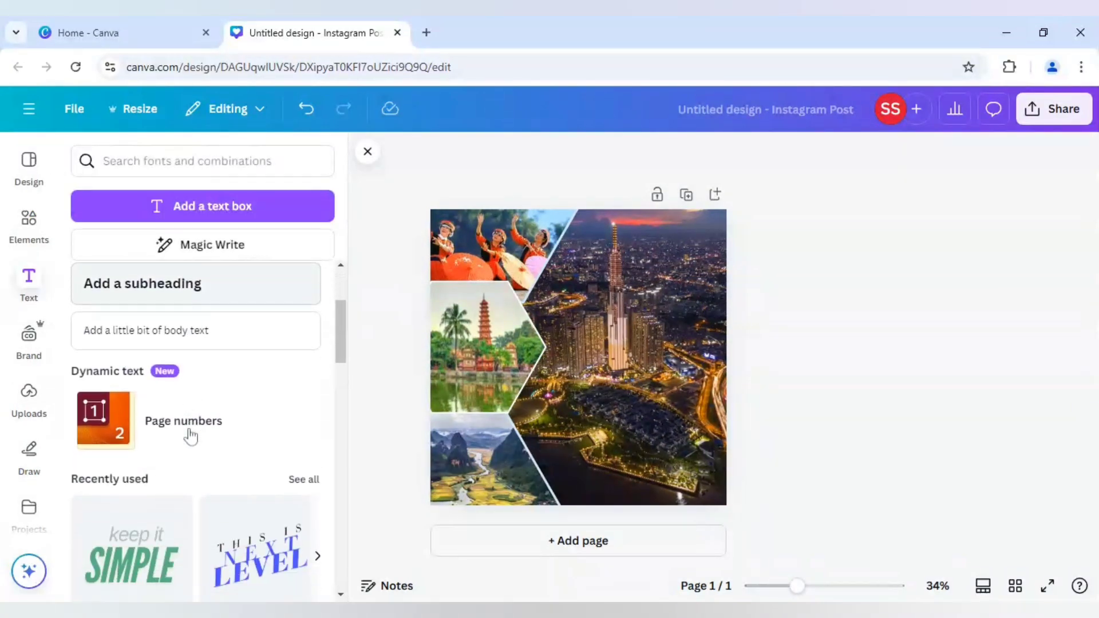
scroll(189, 437, down, 2)
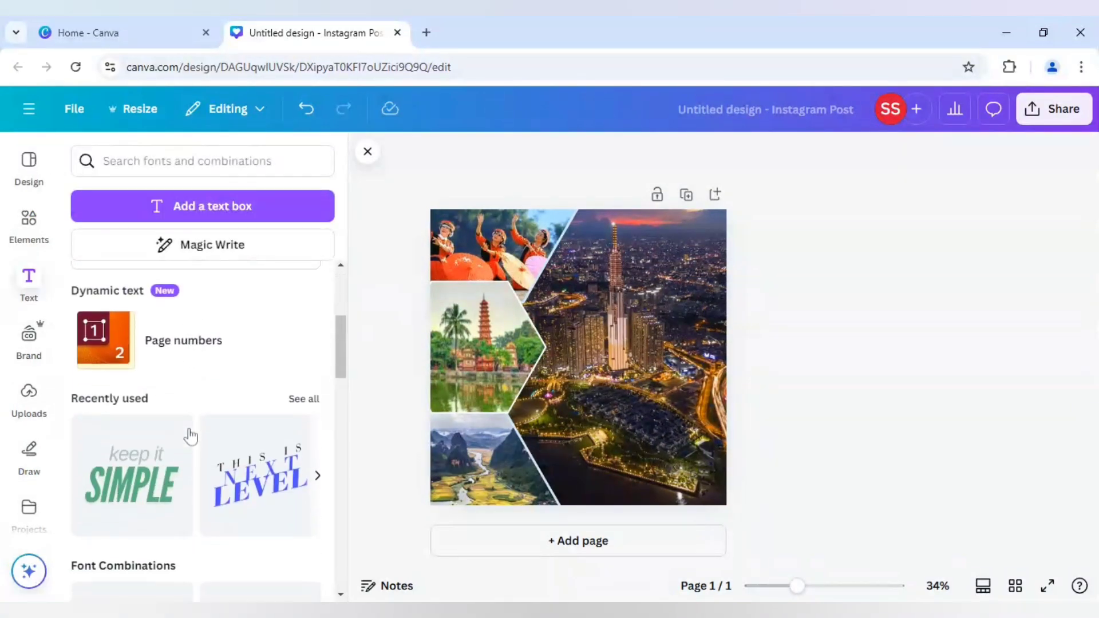
click(150, 474)
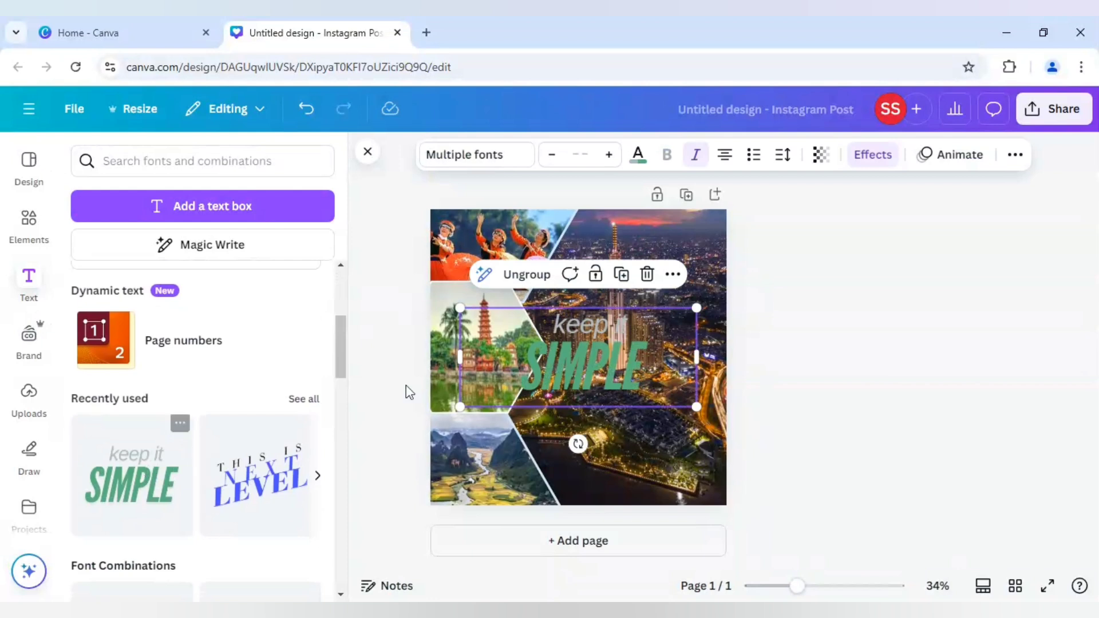
double_click(568, 378)
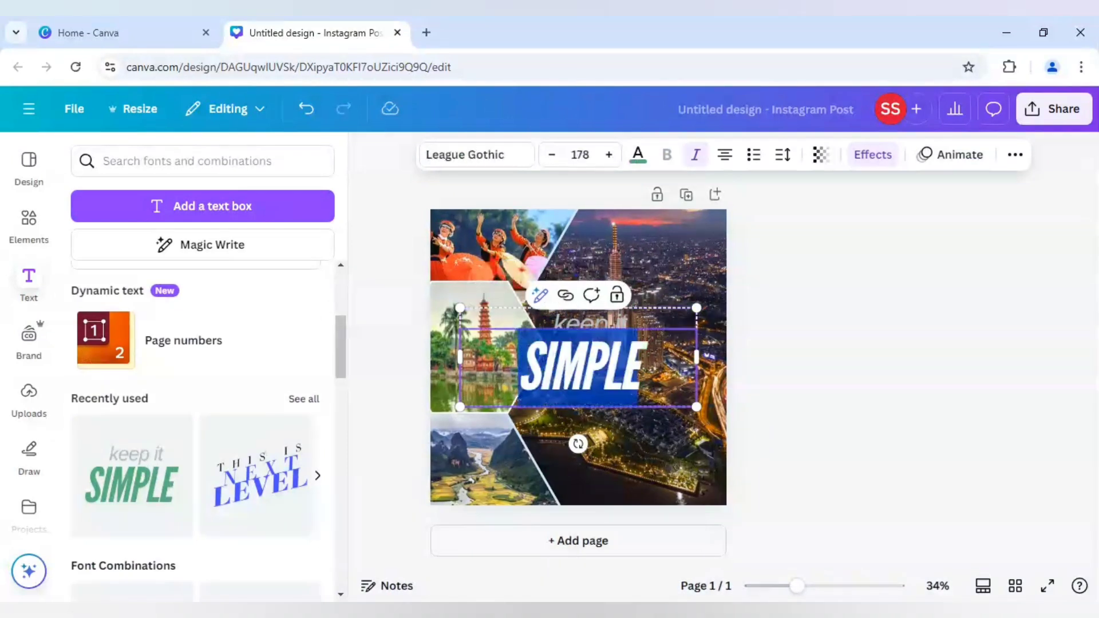
text(VIETNAM)
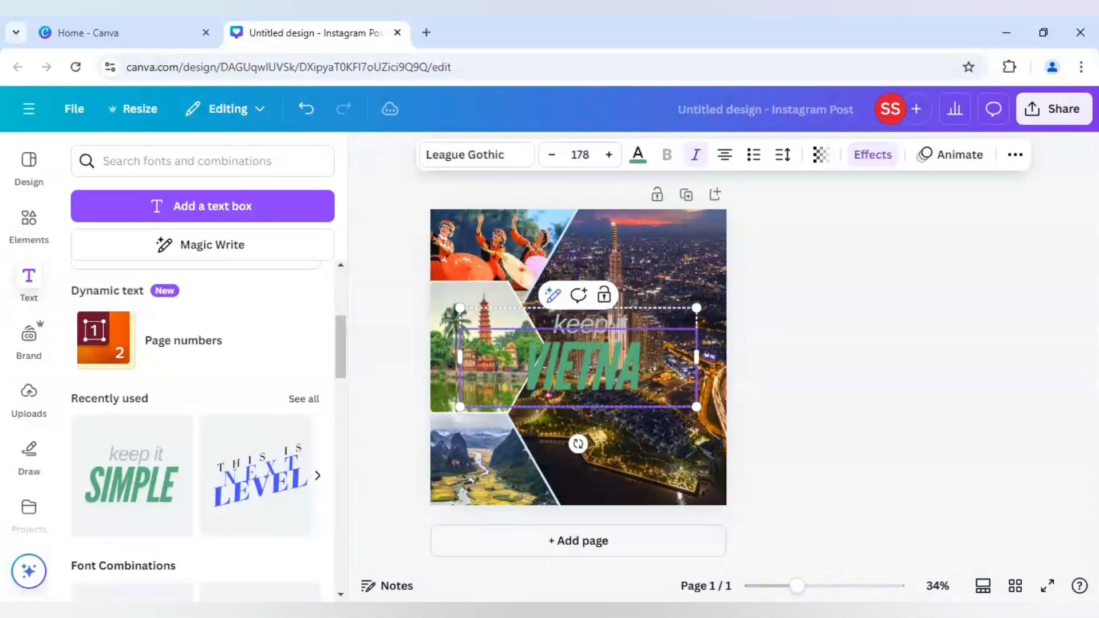
Replace the "keep it" line above the title with "Mesmerizing".
double_click(645, 324)
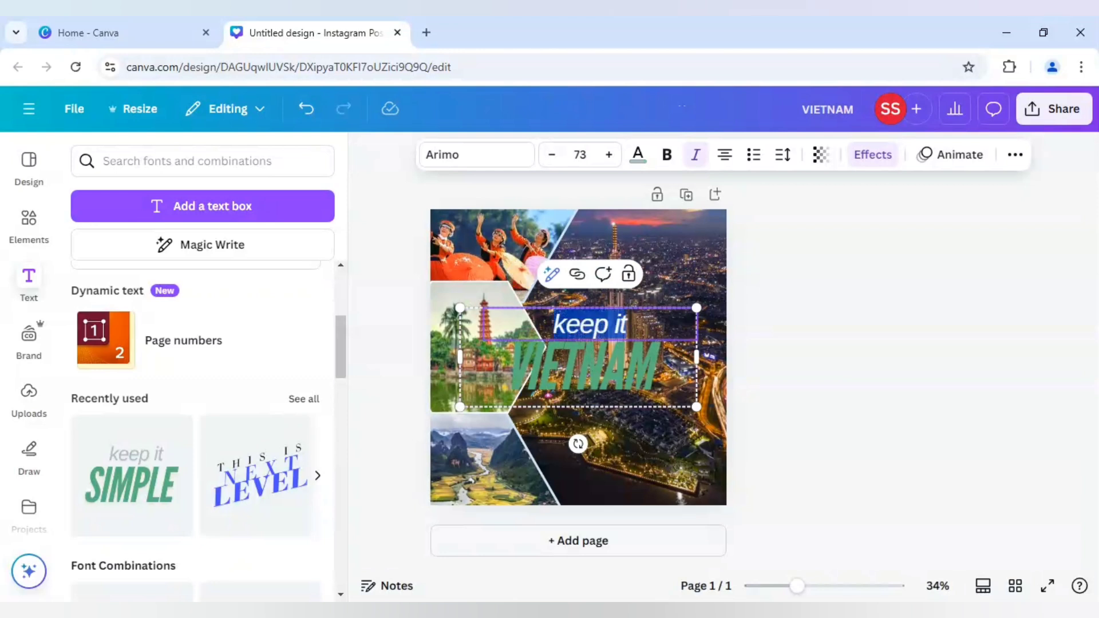
text(Mesmerizi)
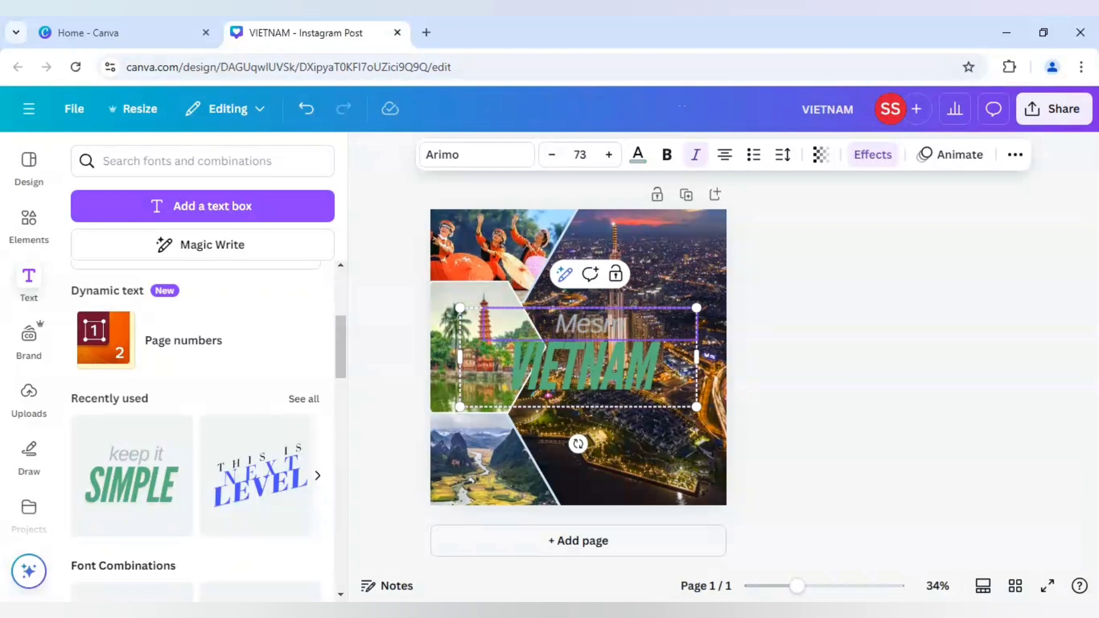
text(n)
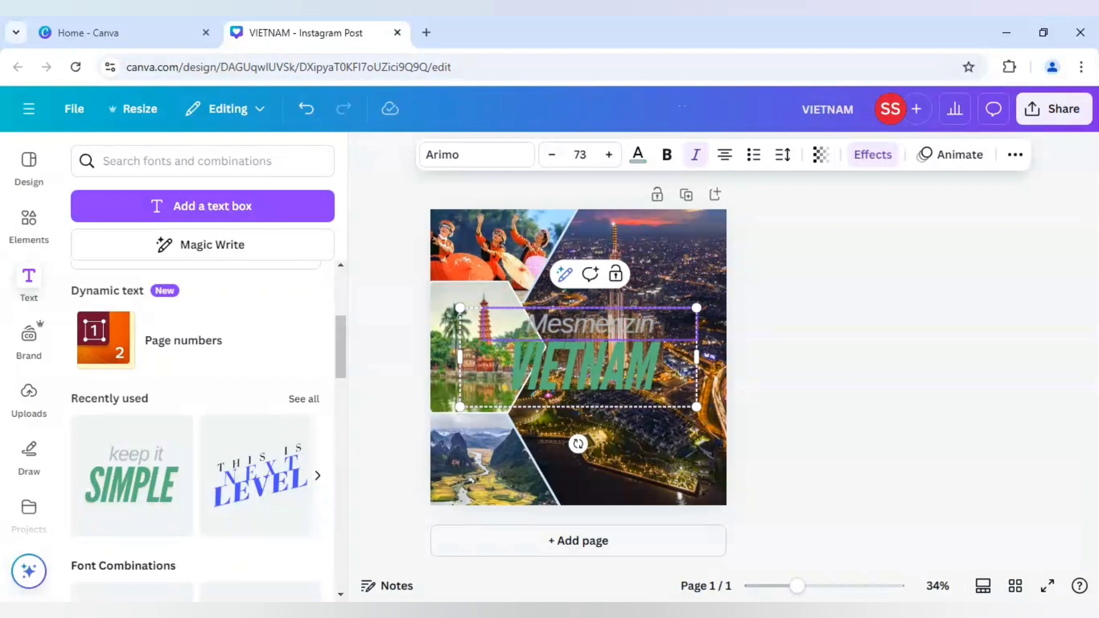
text(g)
click(874, 410)
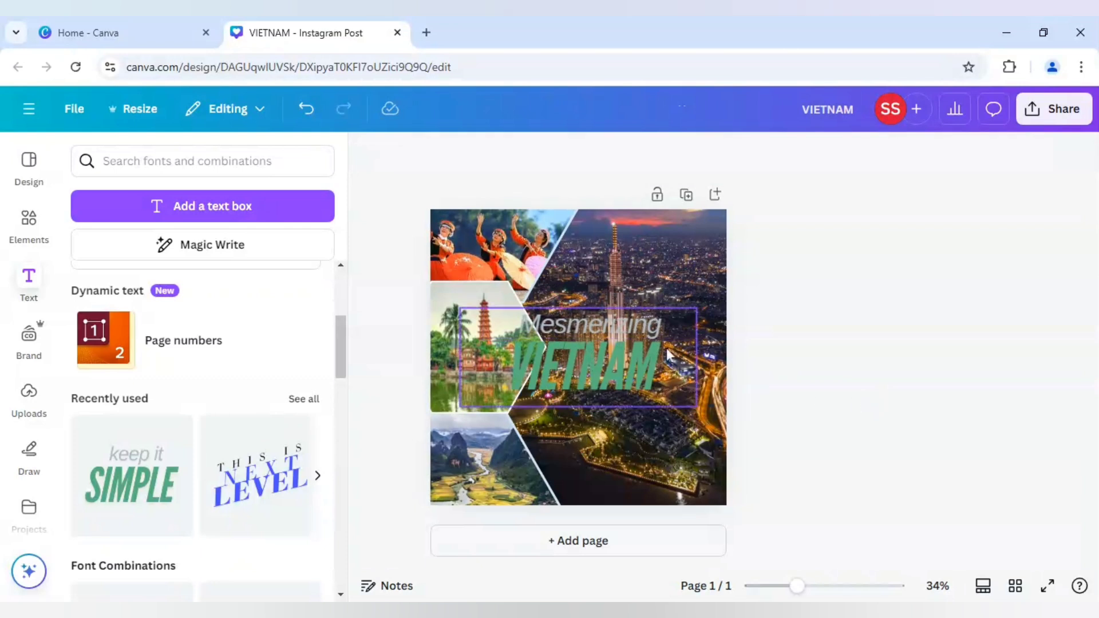
Recolour the "VIETNAM" text with the document's light blue.
click(644, 340)
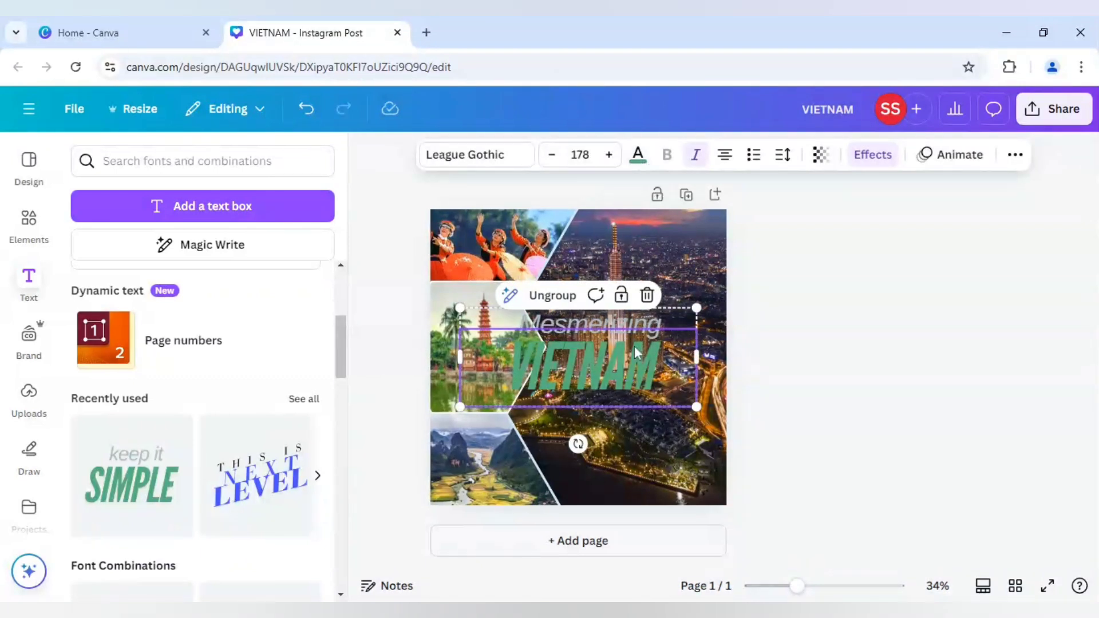
click(639, 161)
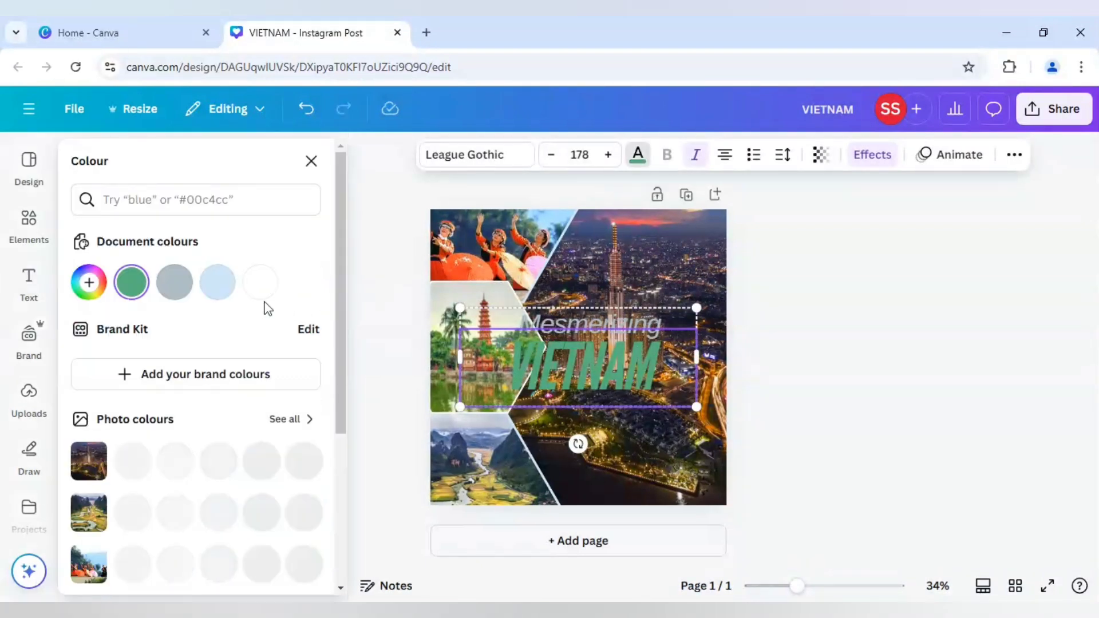
click(222, 287)
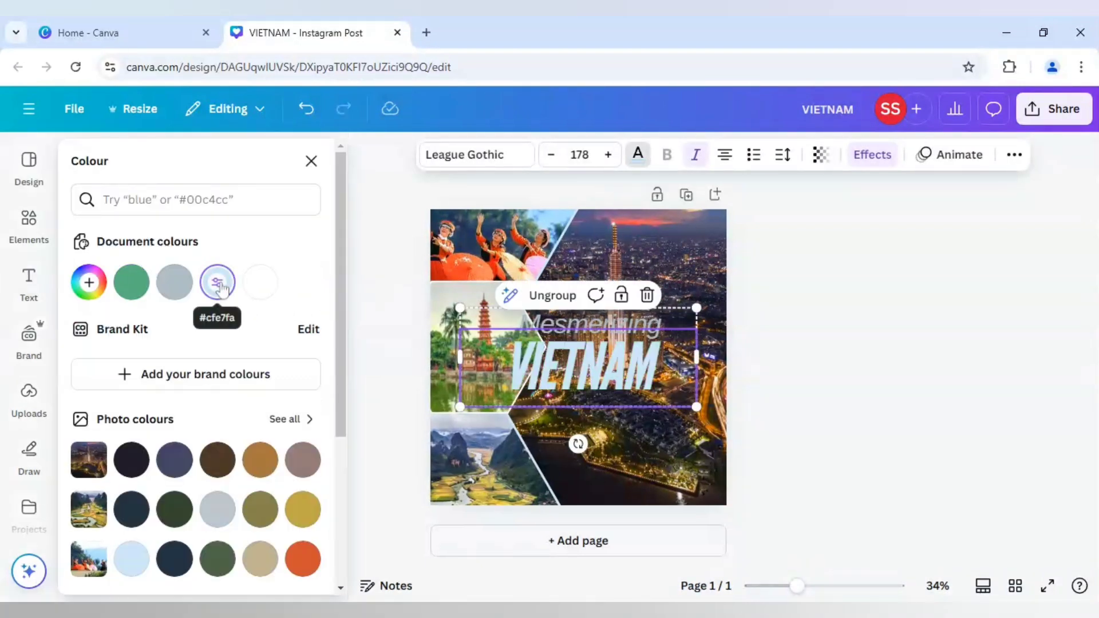
Give the "VIETNAM" text a new custom light green colour, #8CF18A.
click(89, 283)
drag(129, 331, 177, 308)
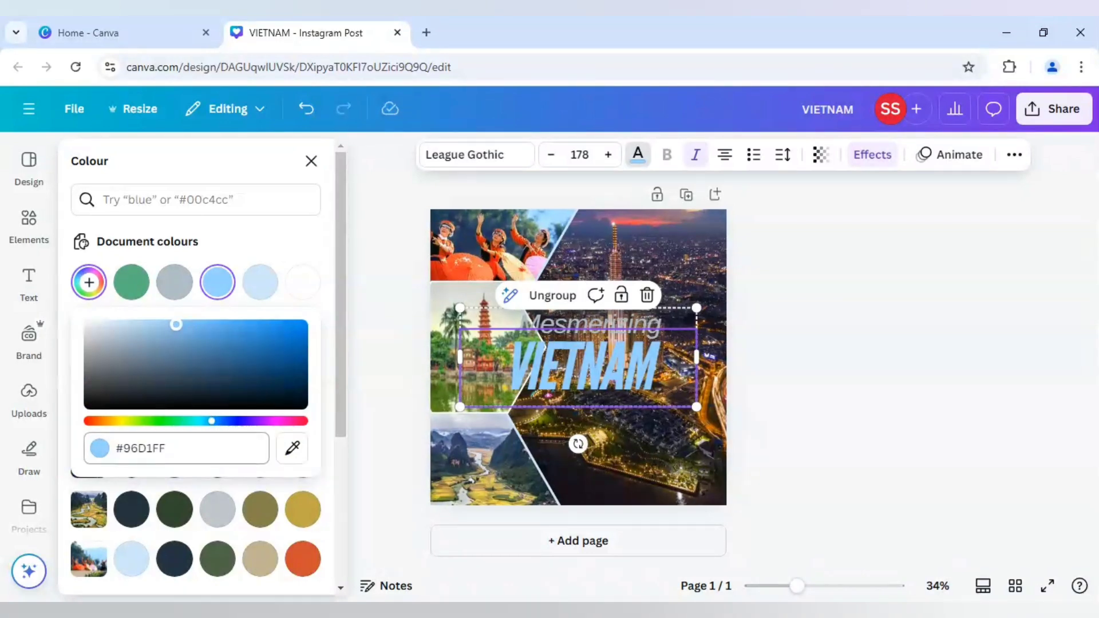
drag(211, 427, 162, 432)
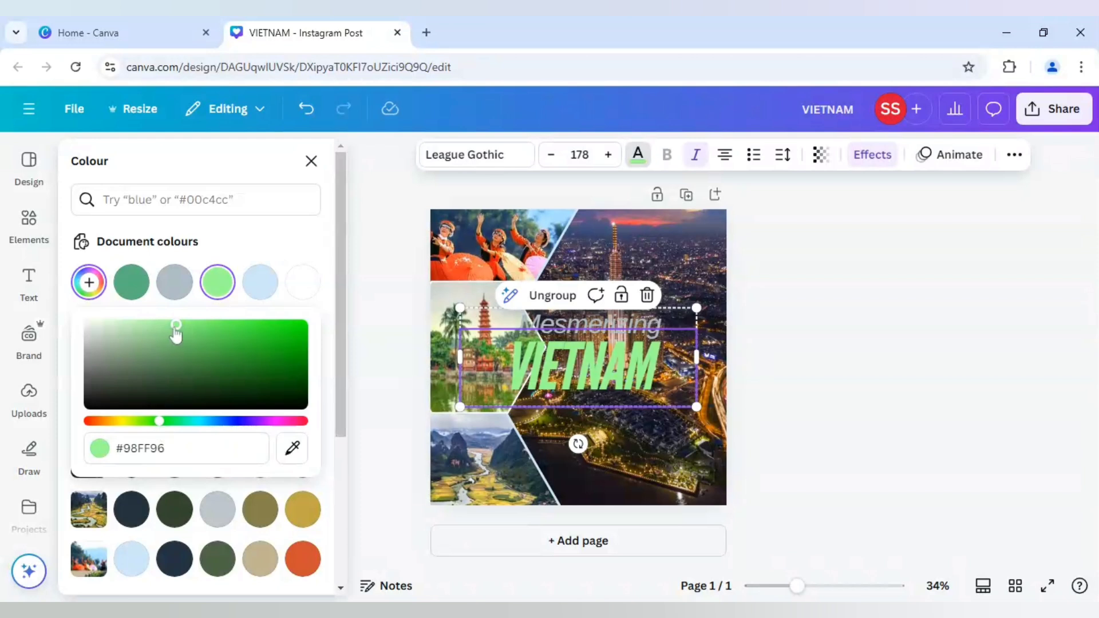
drag(175, 332, 179, 325)
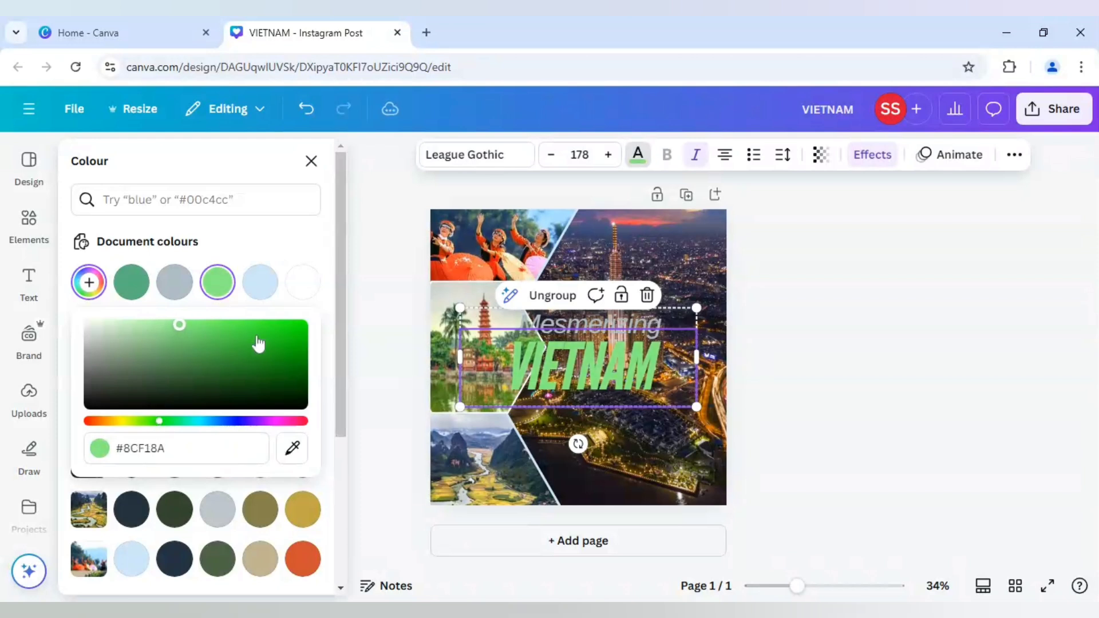
Recolour the "Mesmerizing" line white with the document colour.
click(544, 332)
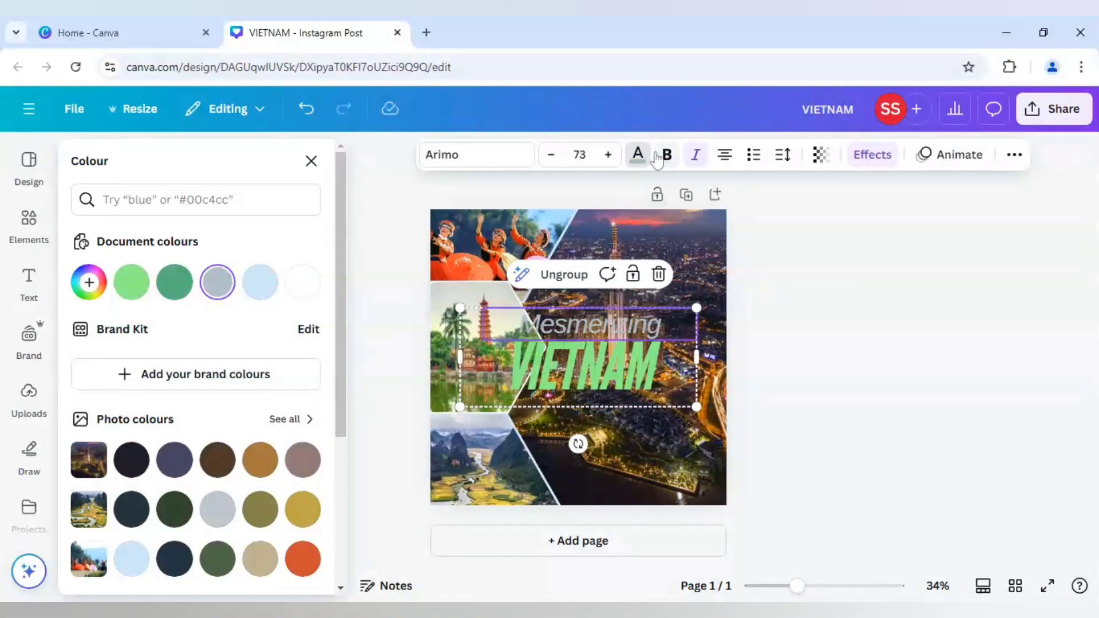
click(303, 282)
key(Escape)
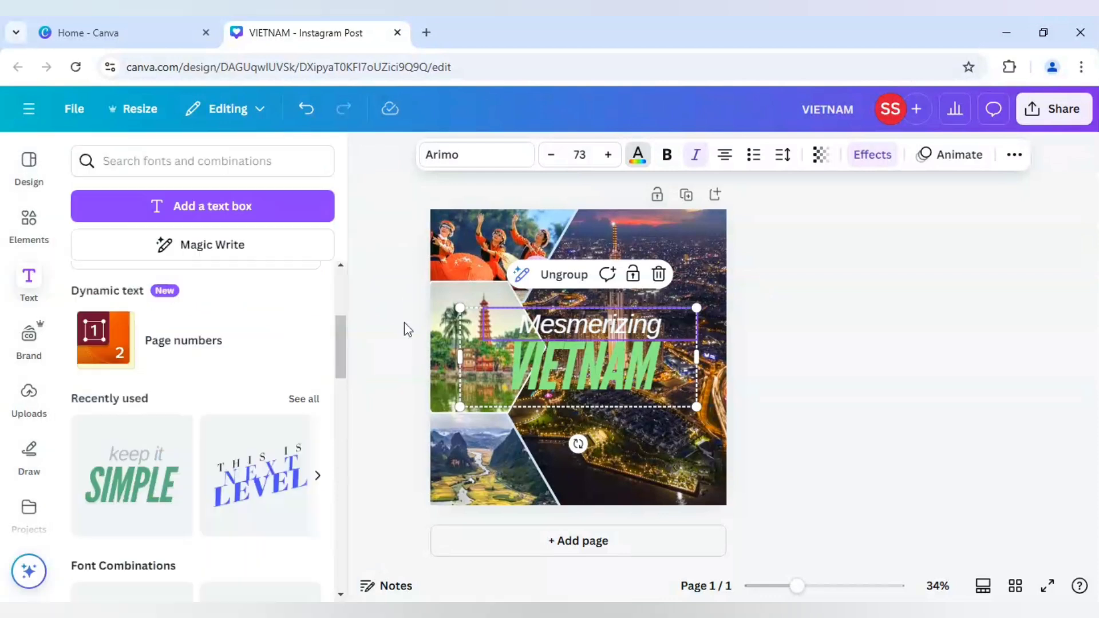
Raise the Lift effect intensity to 100 on both the "Mesmerizing" and "VIETNAM" text.
click(872, 155)
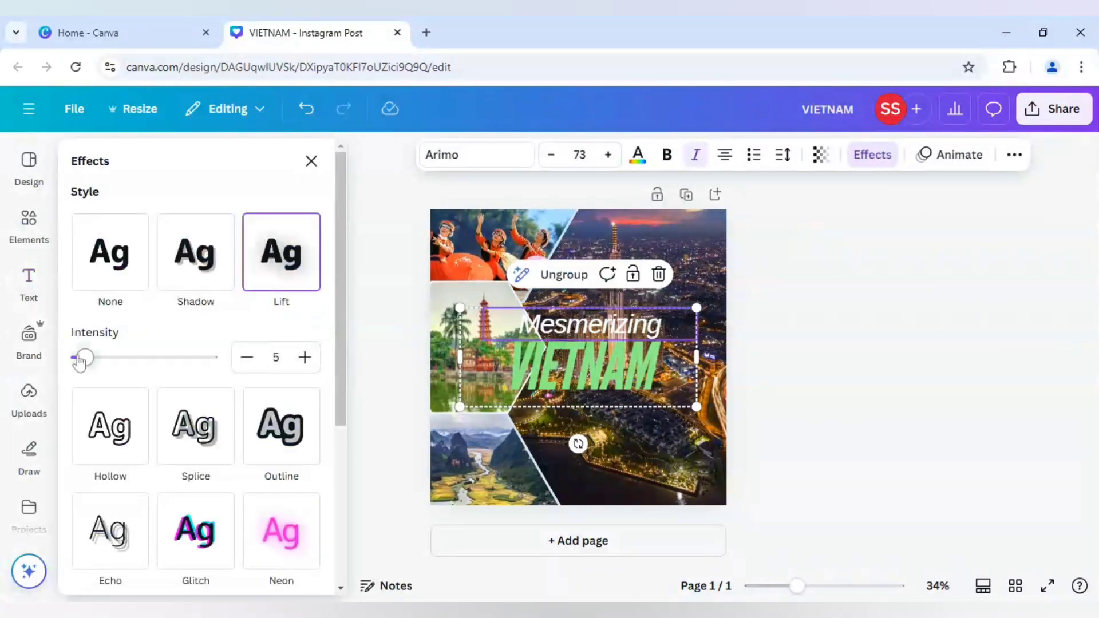
drag(87, 360, 234, 366)
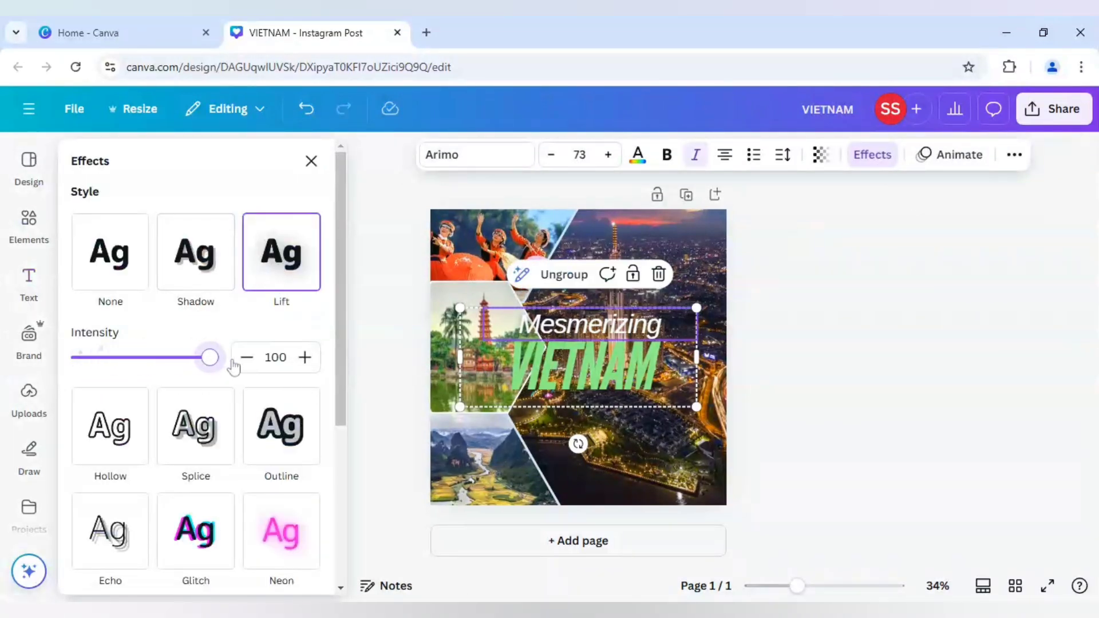
click(578, 393)
drag(87, 358, 241, 363)
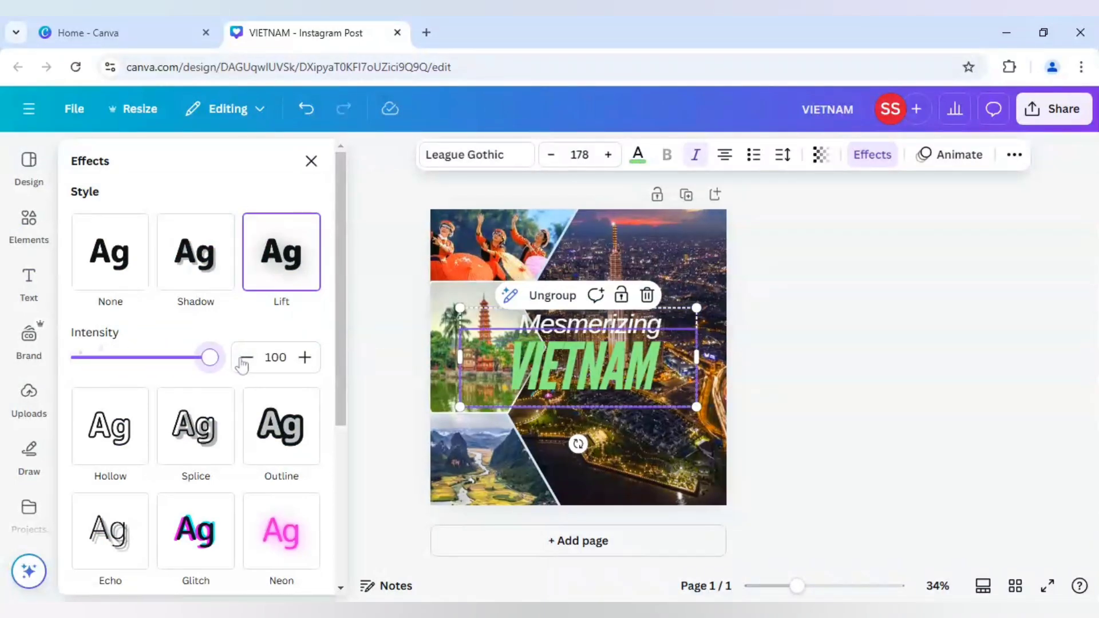
click(825, 410)
Tilt the title group to about -4° and move it up over the tower, beside the hexagon photos.
click(659, 411)
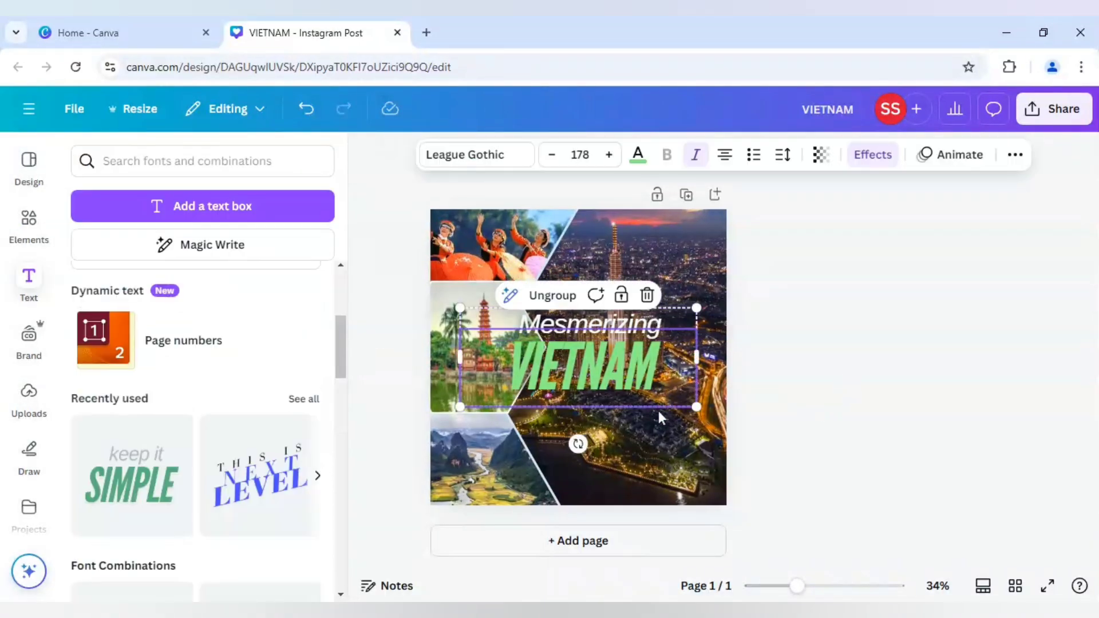
drag(577, 443, 584, 445)
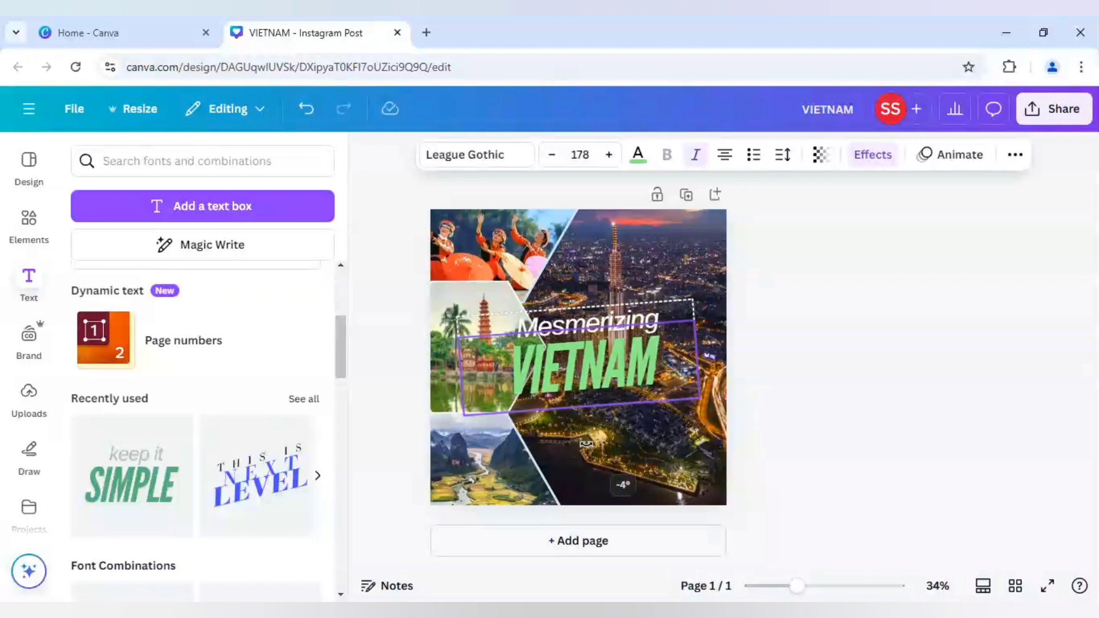
drag(639, 362, 673, 317)
click(847, 410)
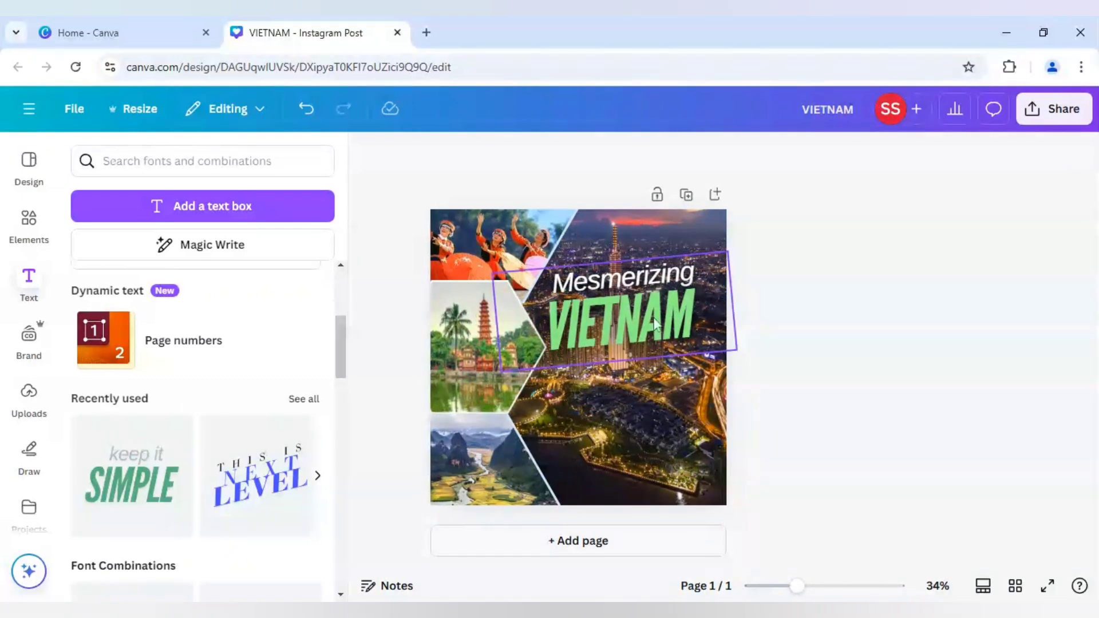
click(651, 301)
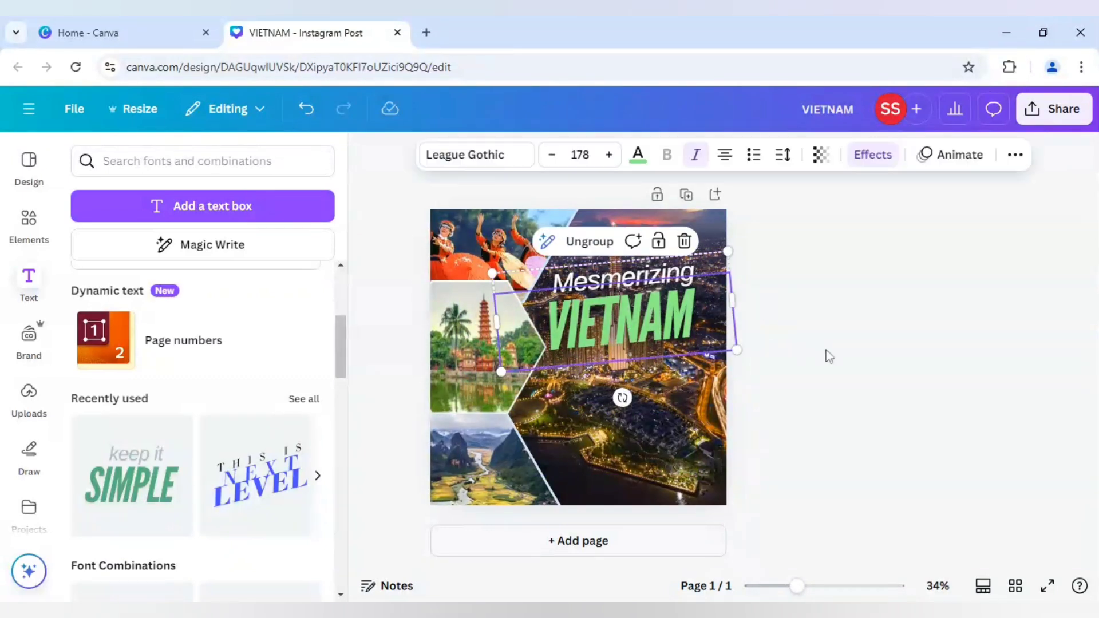
click(838, 359)
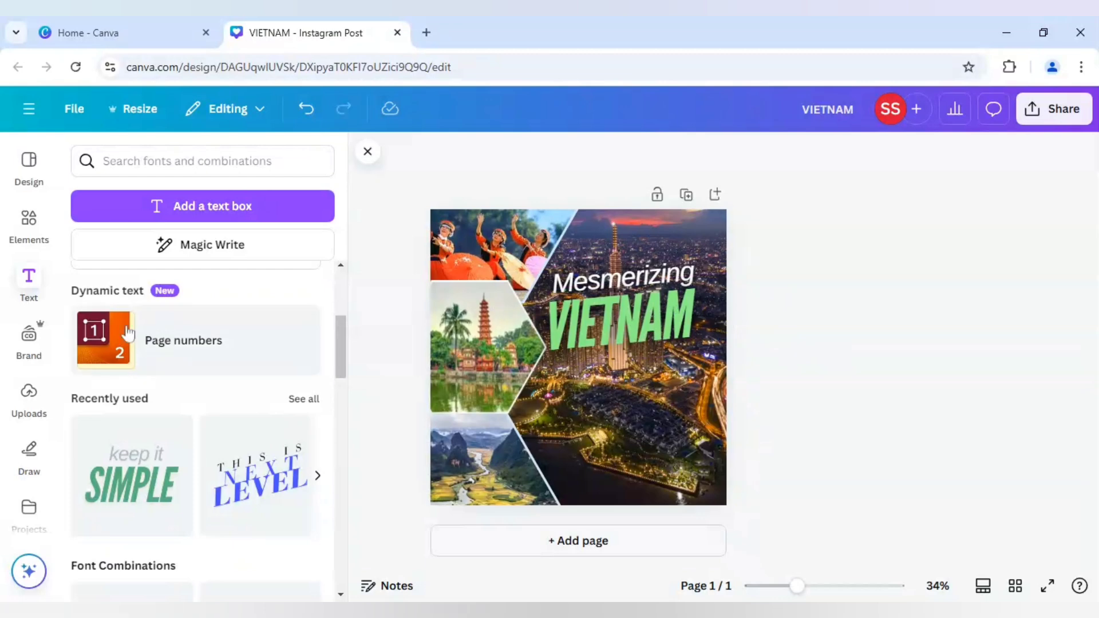
Add the recently used "SPECIAL OFFER" graphic, tilt it about -8° and place it below the "VIETNAM" title.
click(29, 226)
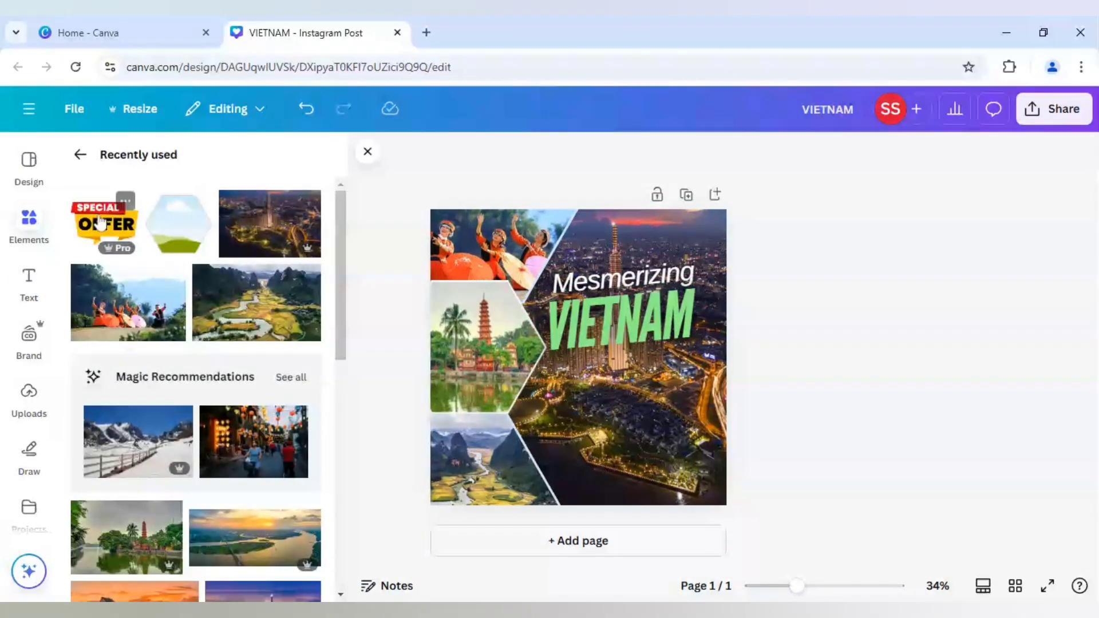
click(105, 224)
drag(579, 433, 592, 458)
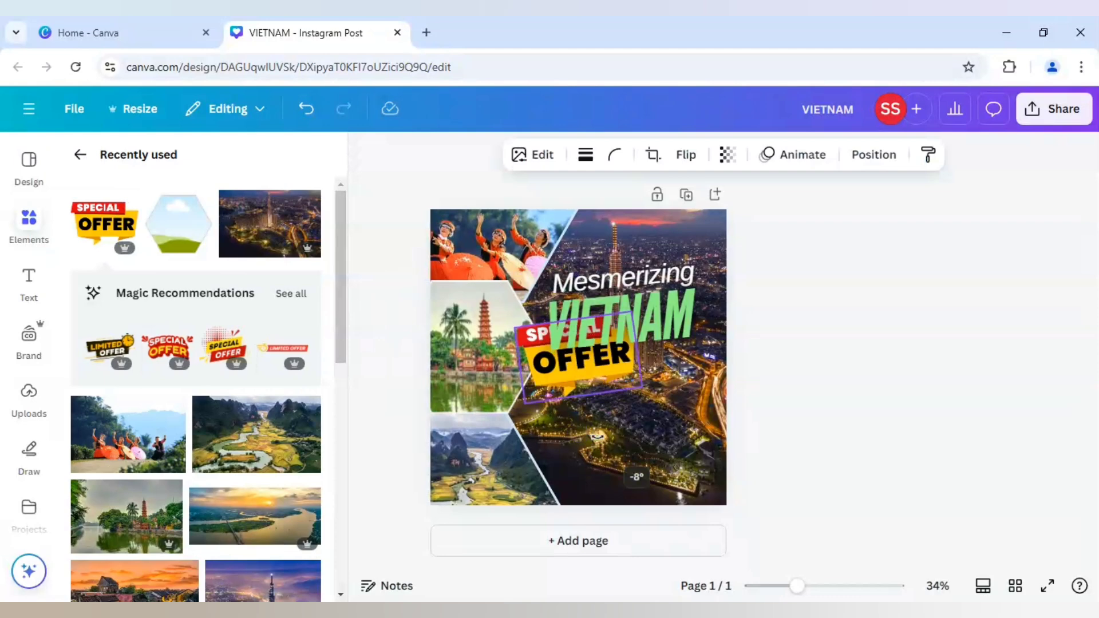
drag(603, 379, 638, 423)
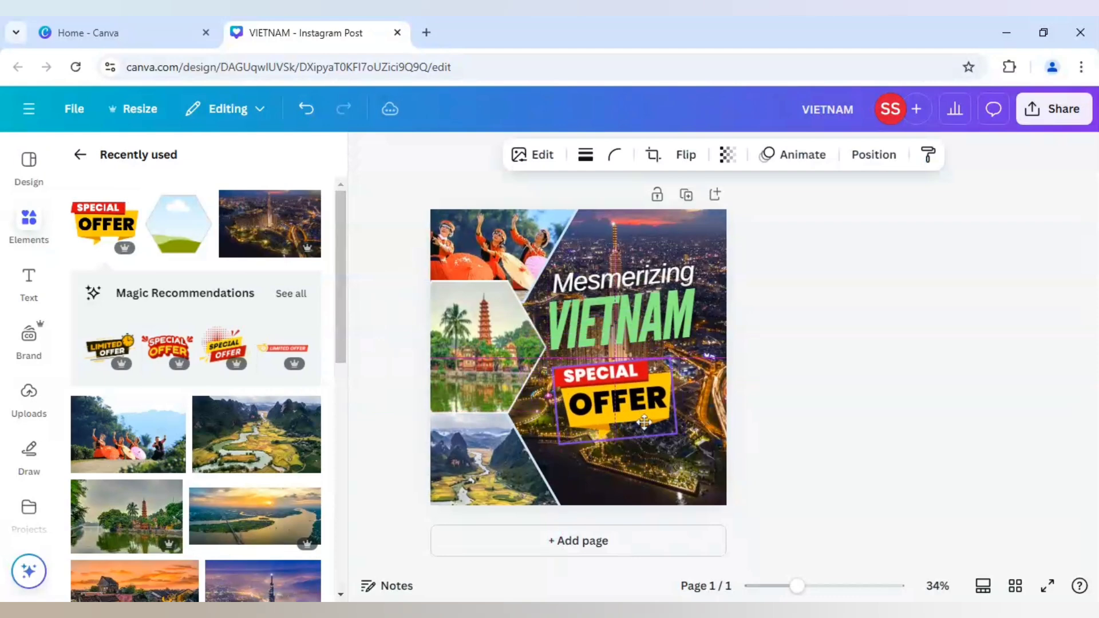
click(821, 422)
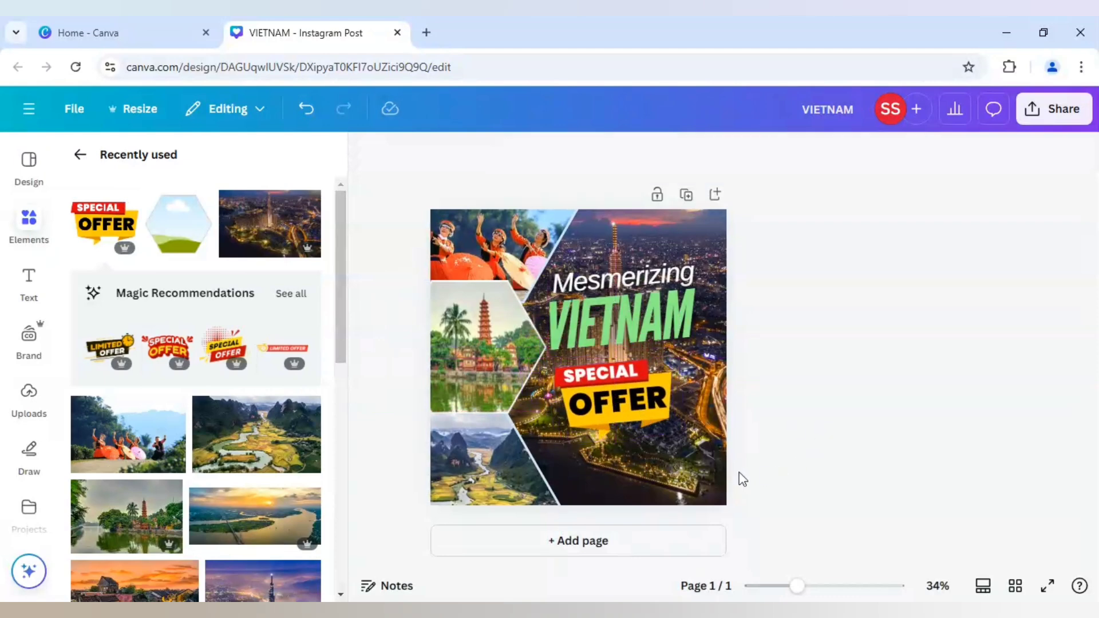
Search the elements for "call button" and add the round green phone graphic to the page.
click(80, 155)
click(172, 161)
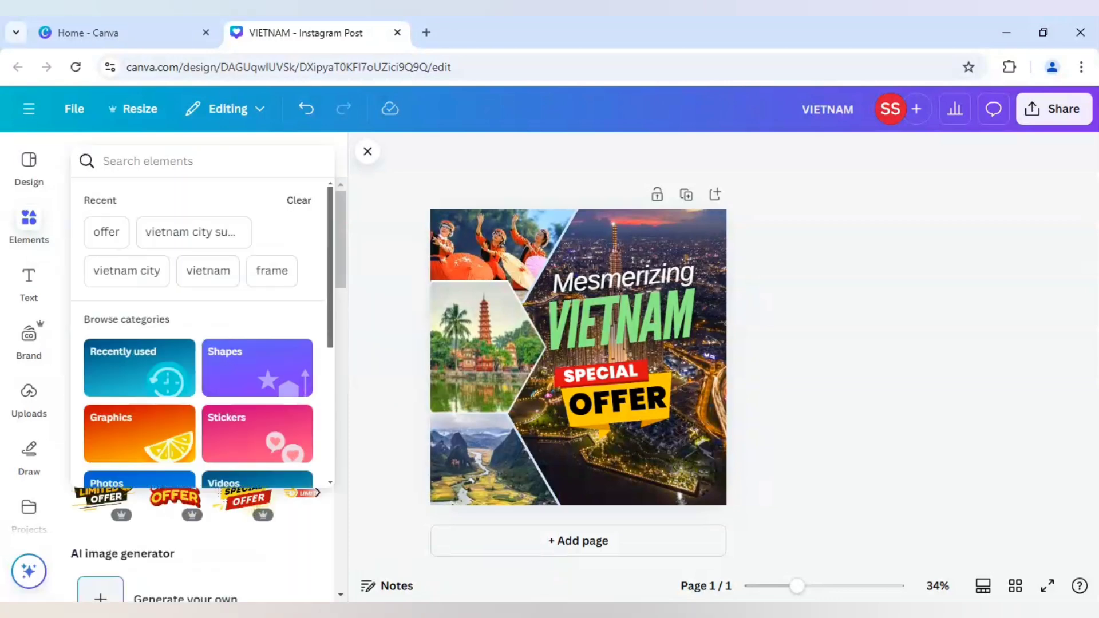
text(call button)
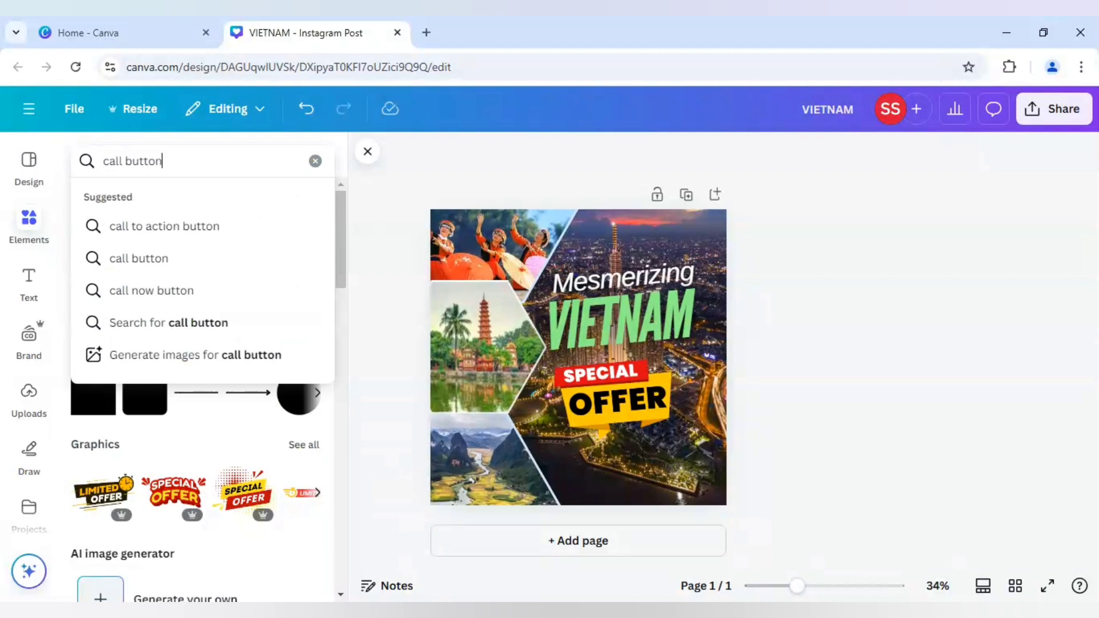
key(Return)
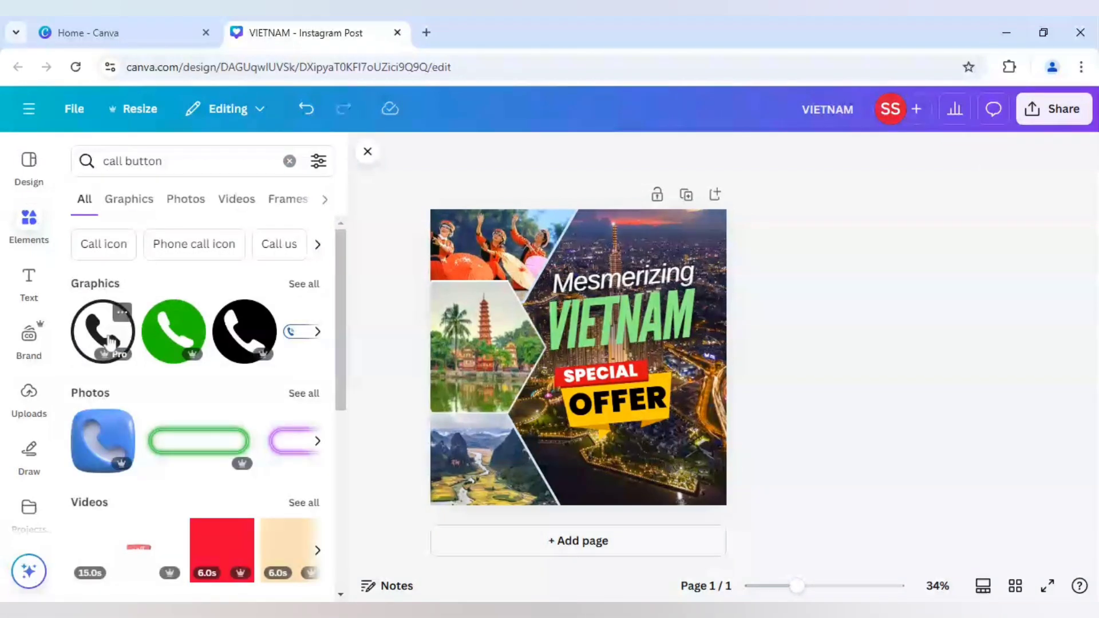
click(173, 342)
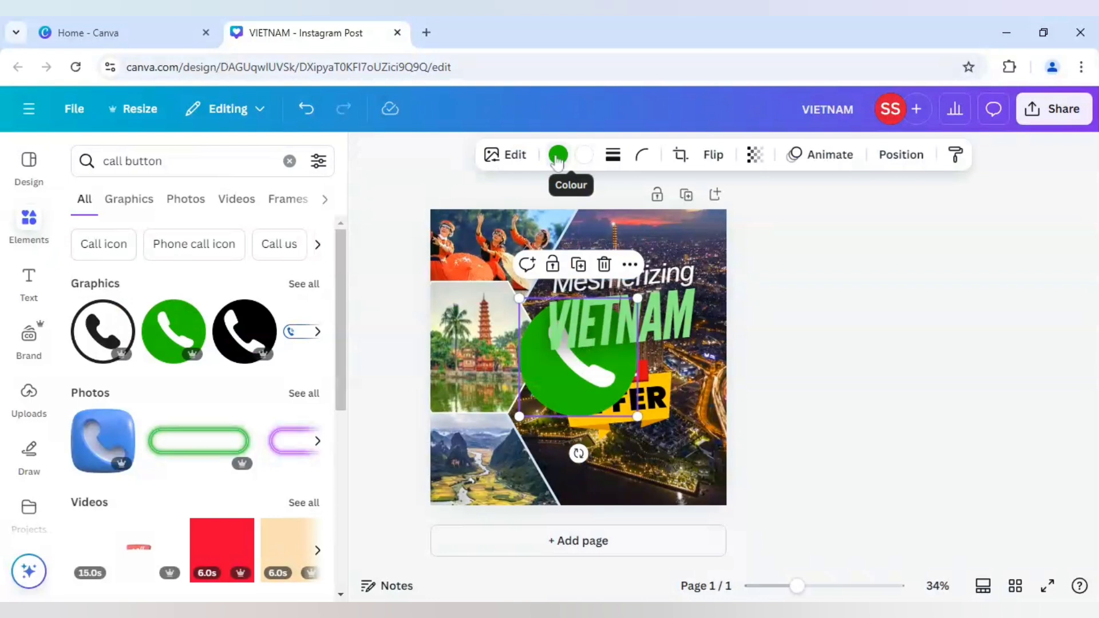
Recolour the phone graphic with a white circle and a light green #8cf18a handset.
click(558, 156)
click(261, 282)
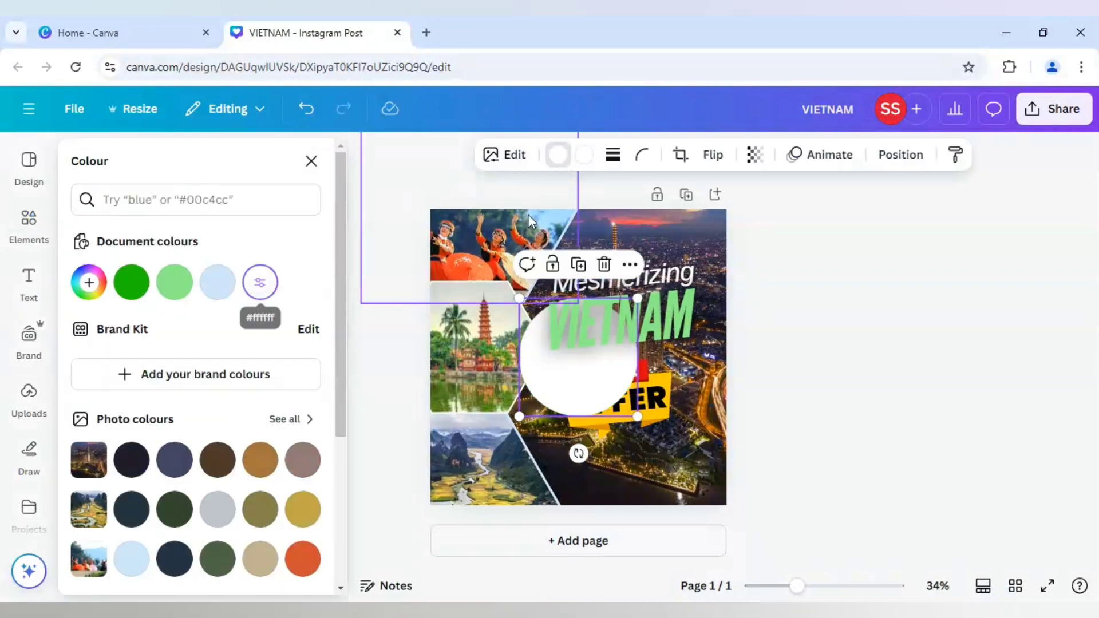
click(584, 155)
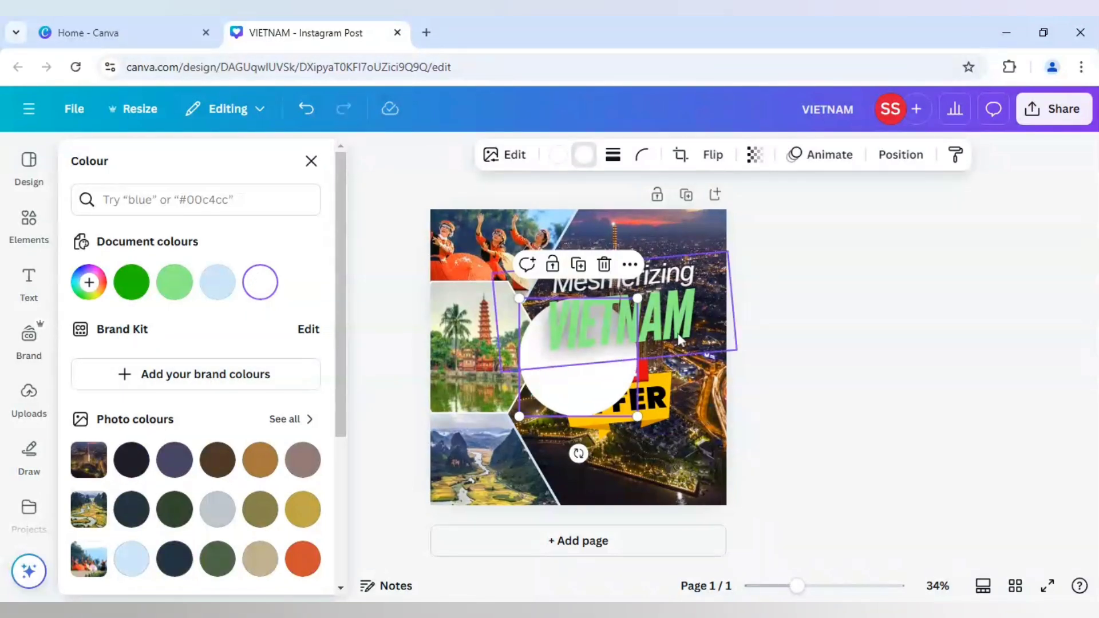
click(174, 282)
Shrink the phone icon and place it below the "SPECIAL OFFER" badge.
drag(593, 375, 609, 435)
drag(656, 360, 583, 457)
click(382, 368)
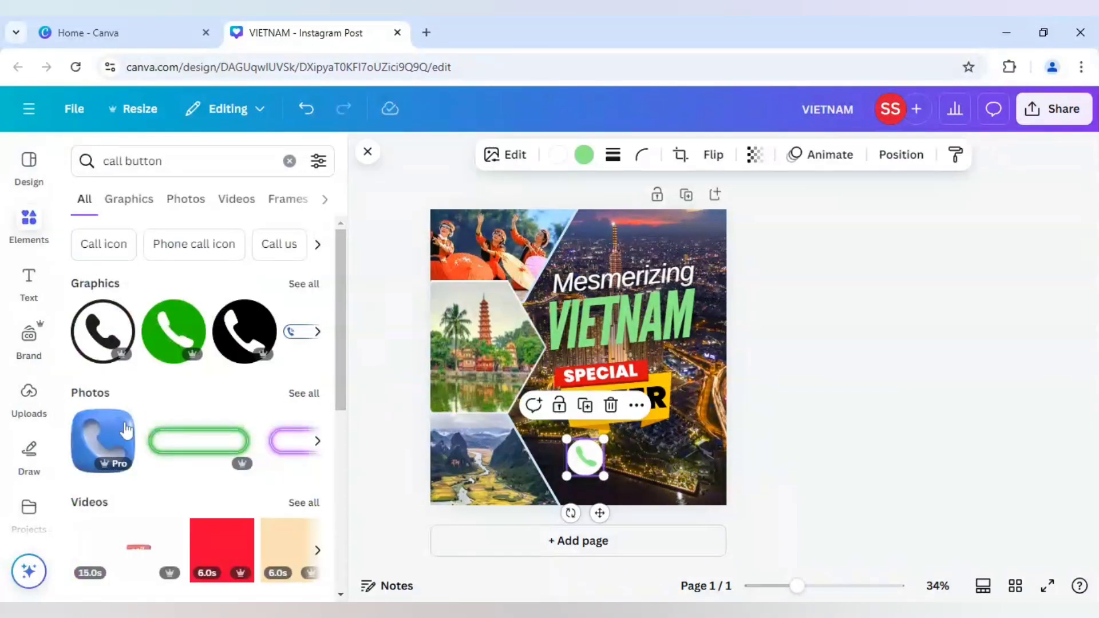
Add a rounded square shape, move it over the phone icon and tilt it to match the slant of the offer badge.
scroll(127, 435, down, 3)
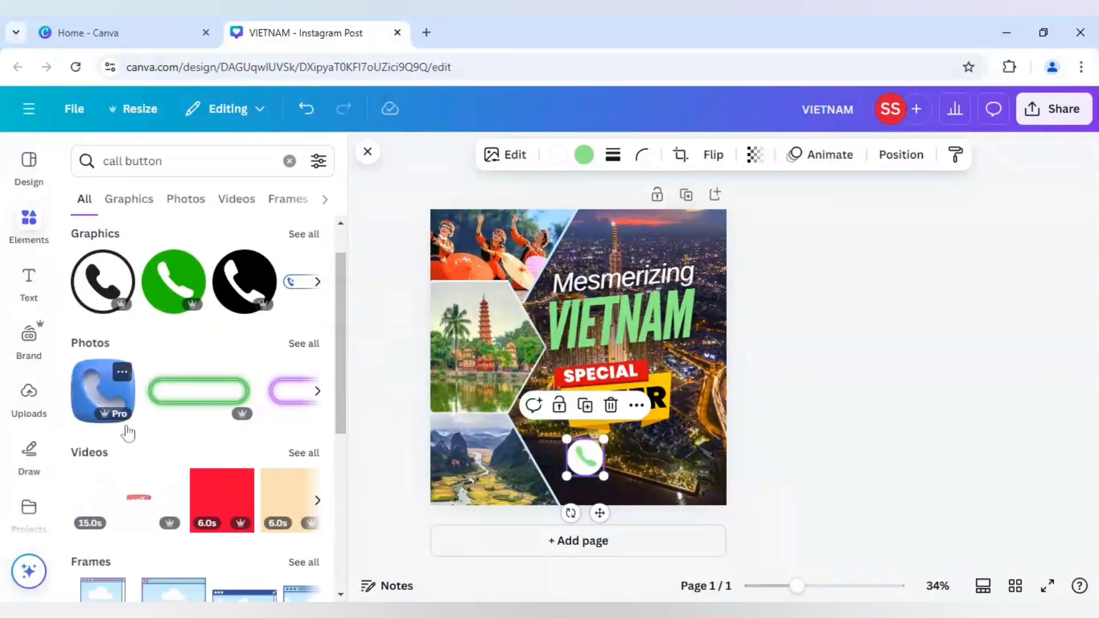
click(290, 161)
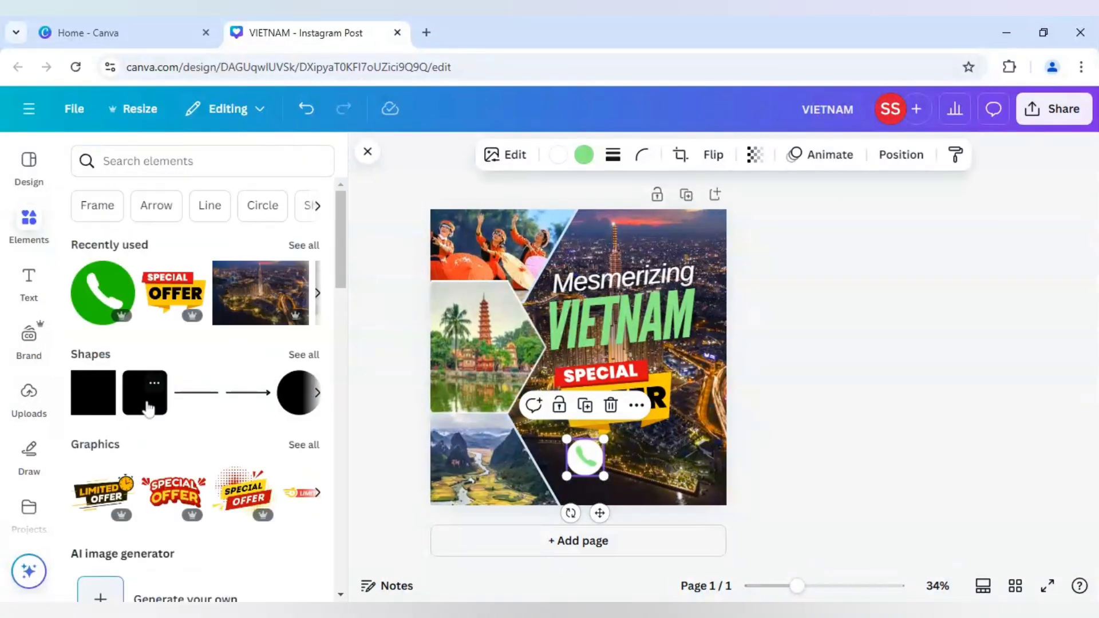
key(r)
click(894, 483)
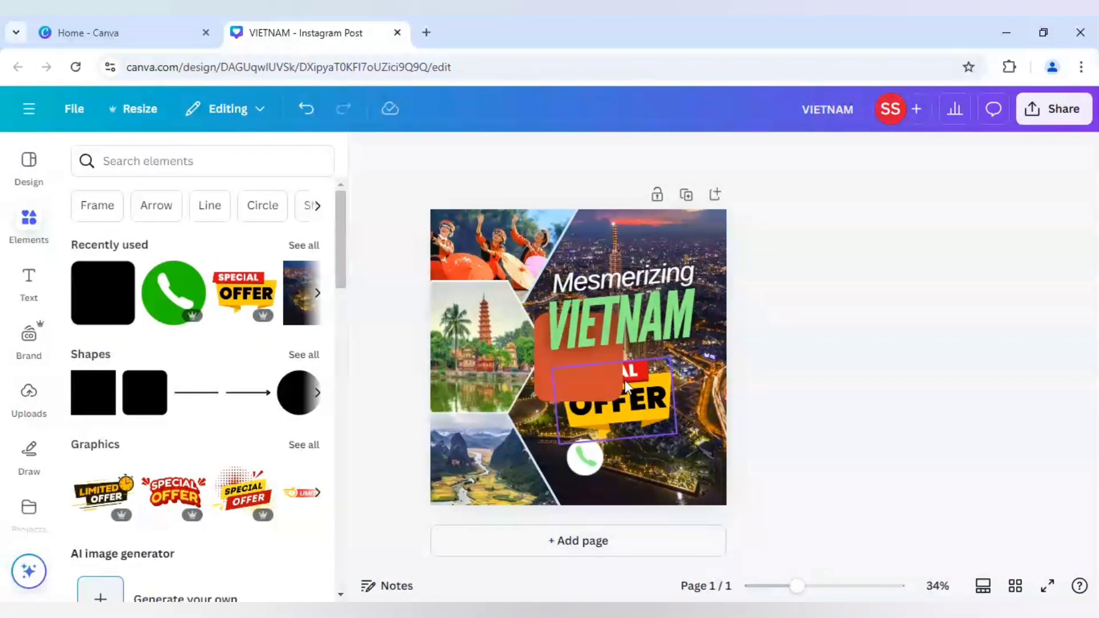
drag(606, 372, 615, 470)
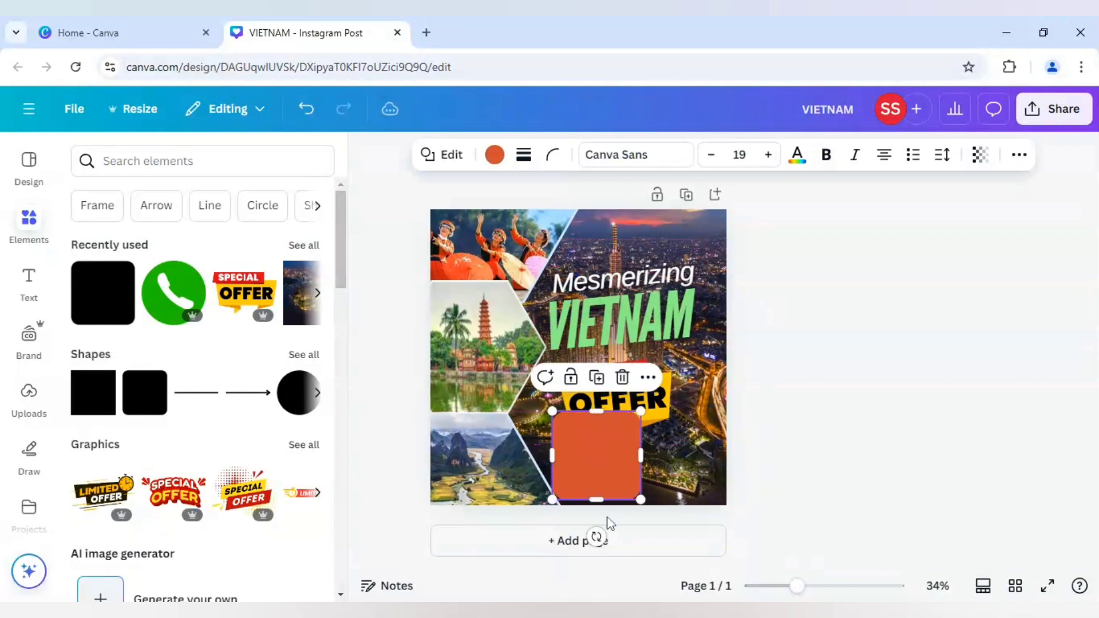
drag(608, 519, 601, 538)
drag(607, 477, 621, 462)
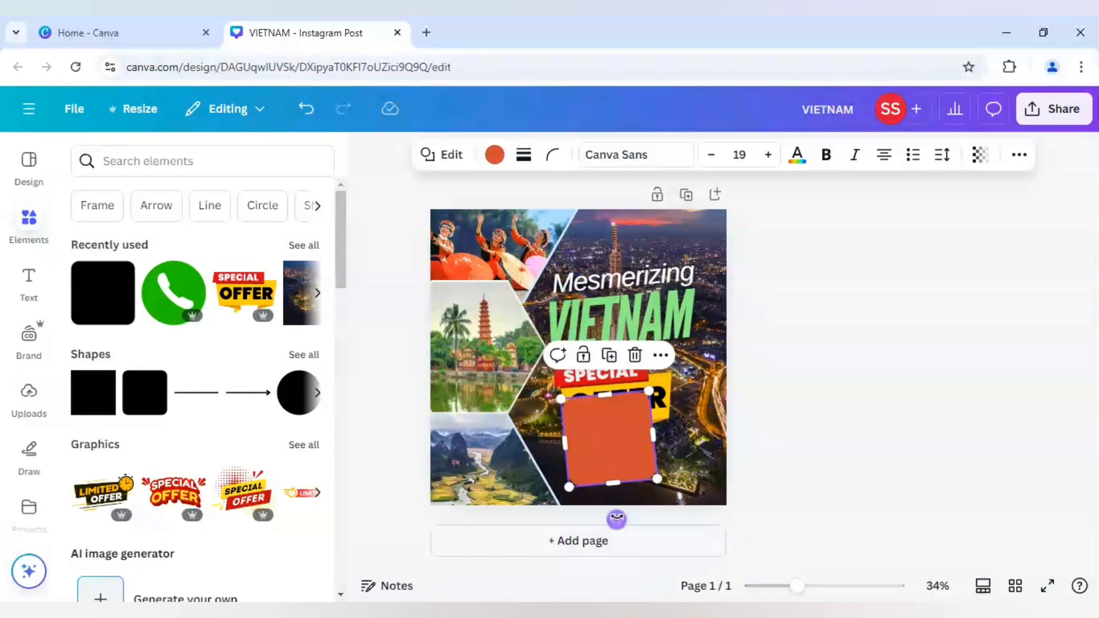
drag(617, 519, 621, 520)
Reshape the tilted orange square into a wide, narrow bar and position it below the "SPECIAL OFFER" badge.
drag(636, 405, 664, 330)
drag(645, 450, 644, 446)
drag(647, 387, 613, 462)
drag(606, 404, 606, 439)
drag(606, 487, 693, 453)
click(788, 463)
Send the orange bar behind the phone icon in the layer order.
click(623, 463)
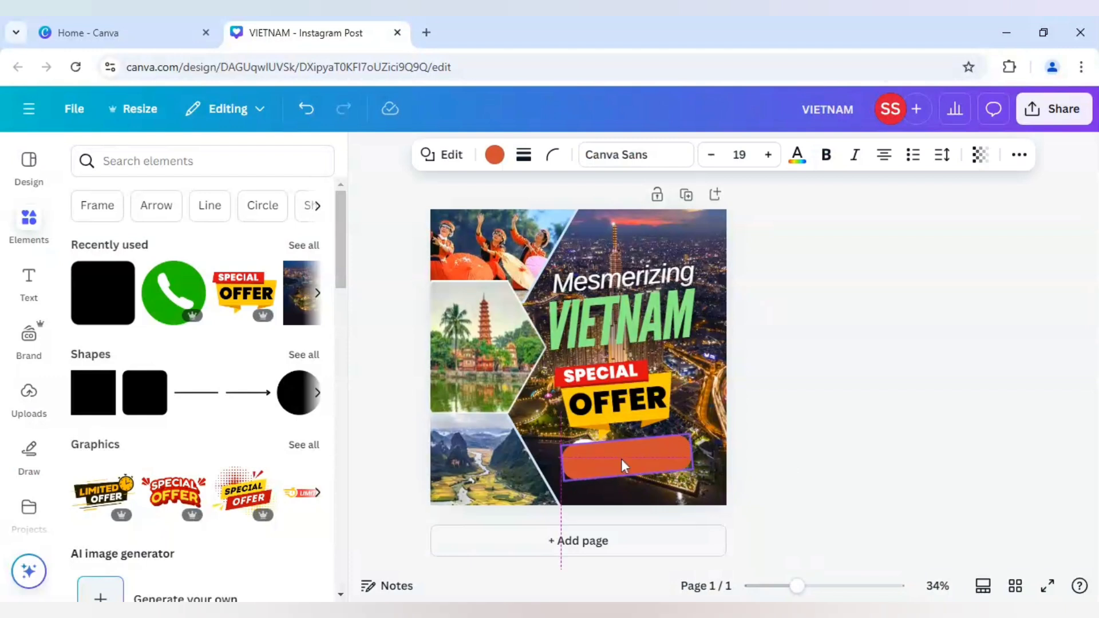
right_click(624, 463)
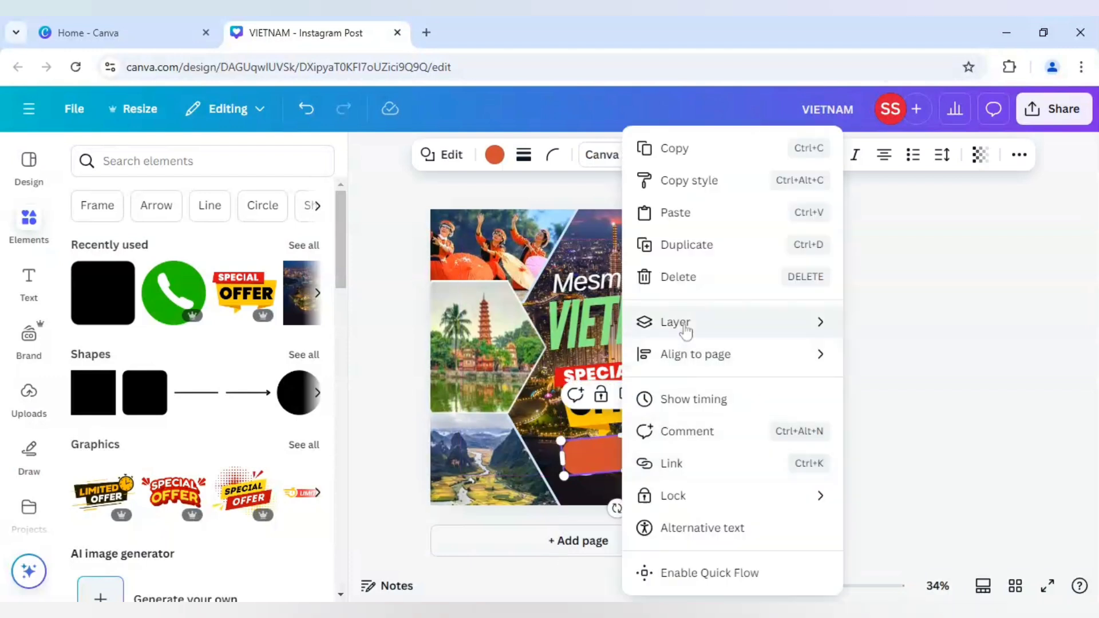
mouse_move(743, 333)
click(939, 387)
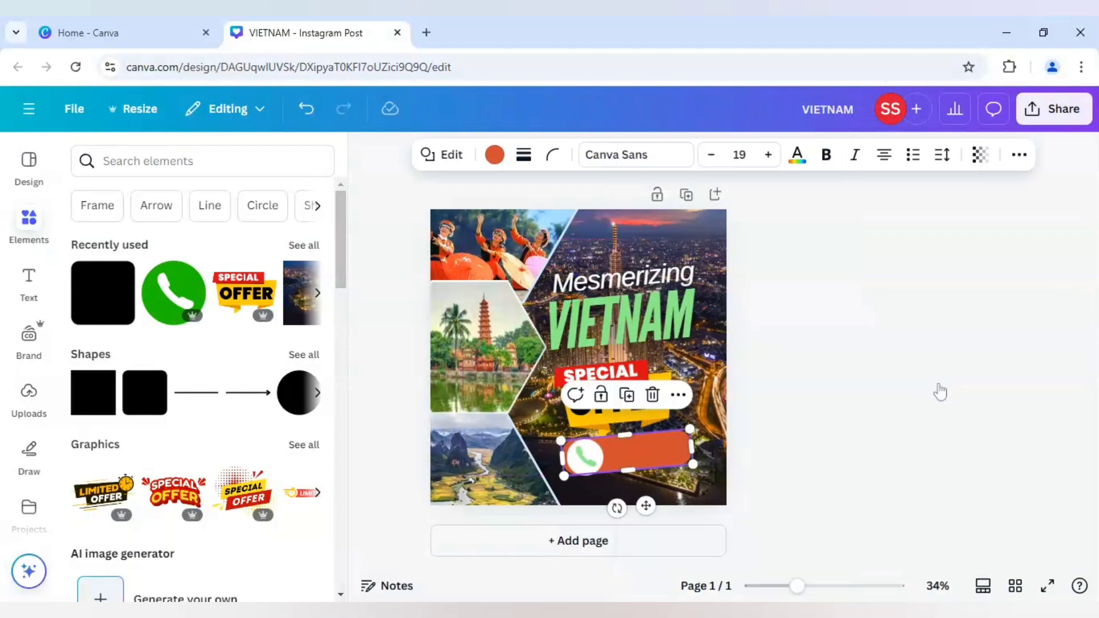
Shrink and slightly tilt the phone icon, and nudge it to fit inside the left end of the orange bar.
click(585, 472)
drag(568, 477, 587, 454)
drag(568, 504, 573, 506)
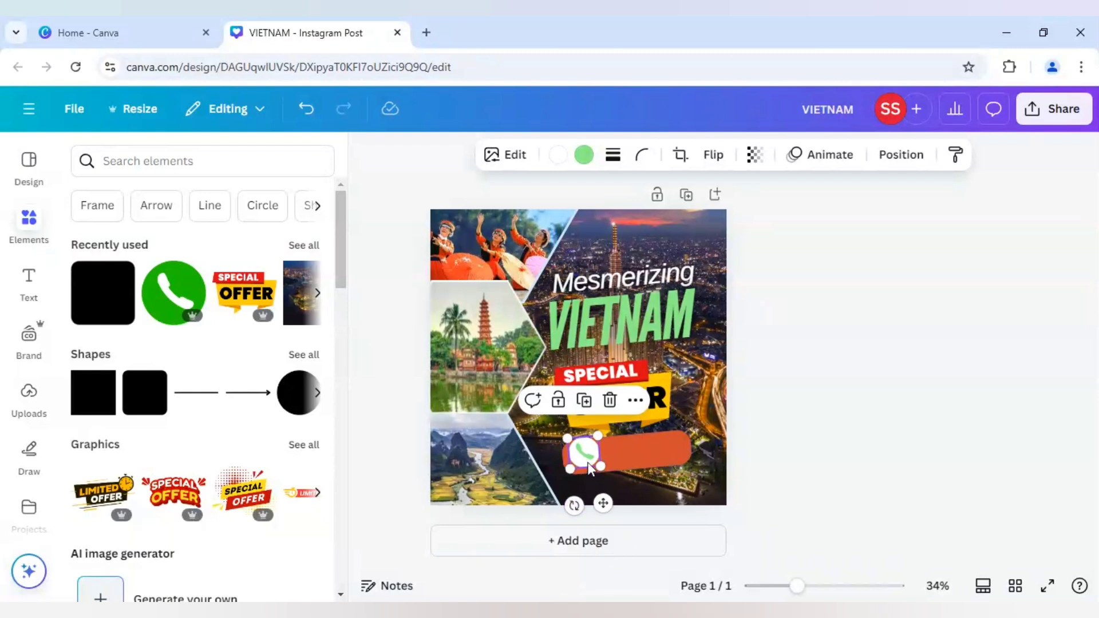
key(Down)
key(Down)
key(Down)
key(Down)
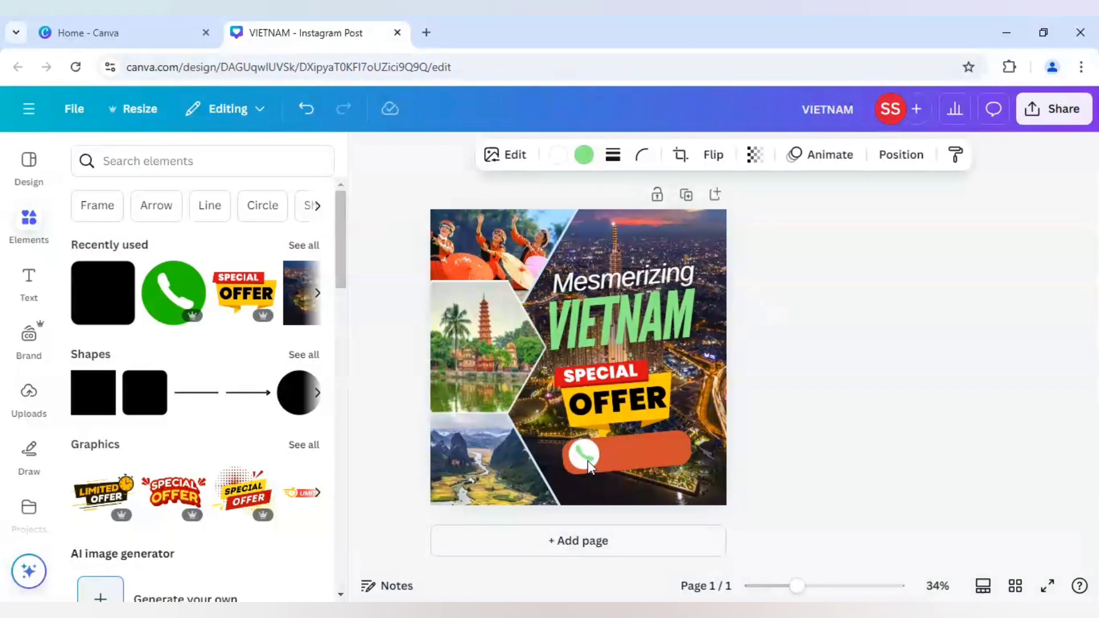
key(Down)
key(Left)
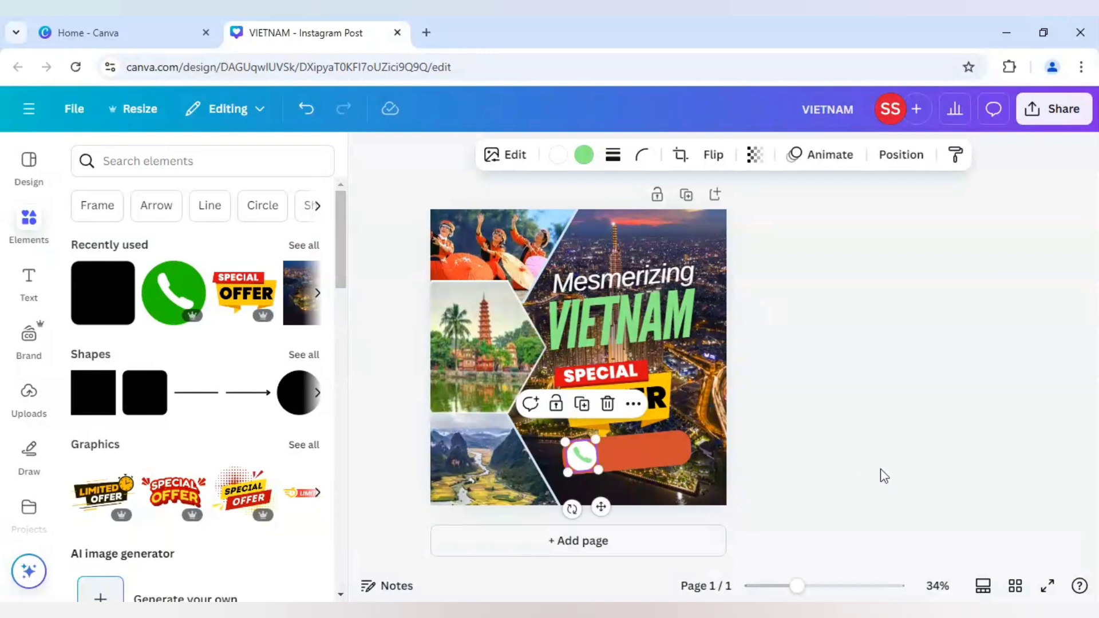
Recolour the orange phone bar with the same green as the "VIETNAM" title.
click(880, 471)
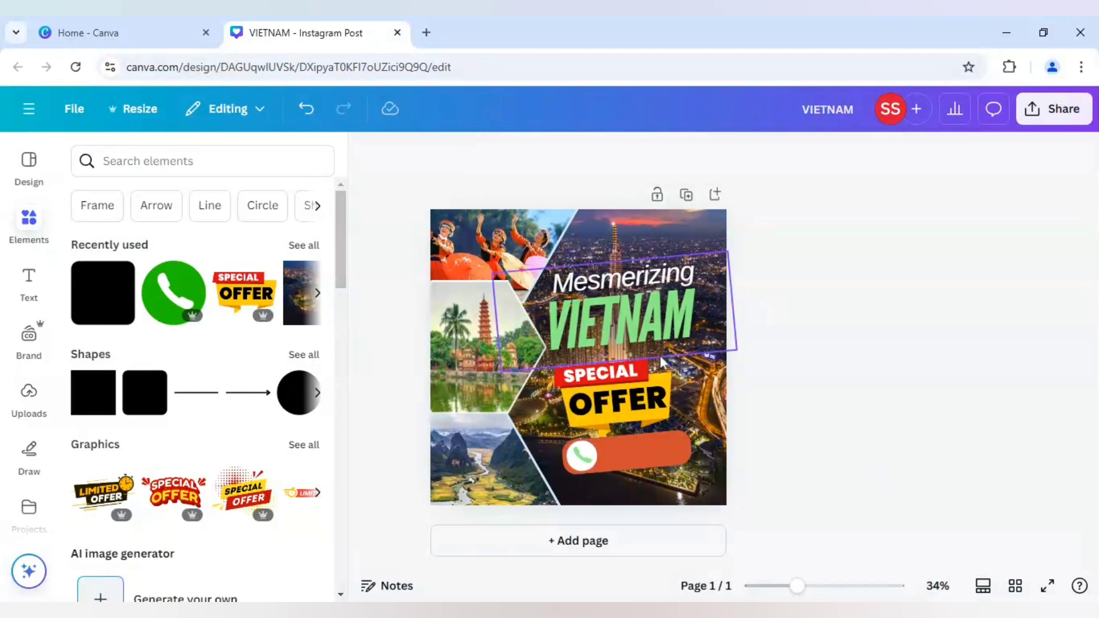
click(671, 445)
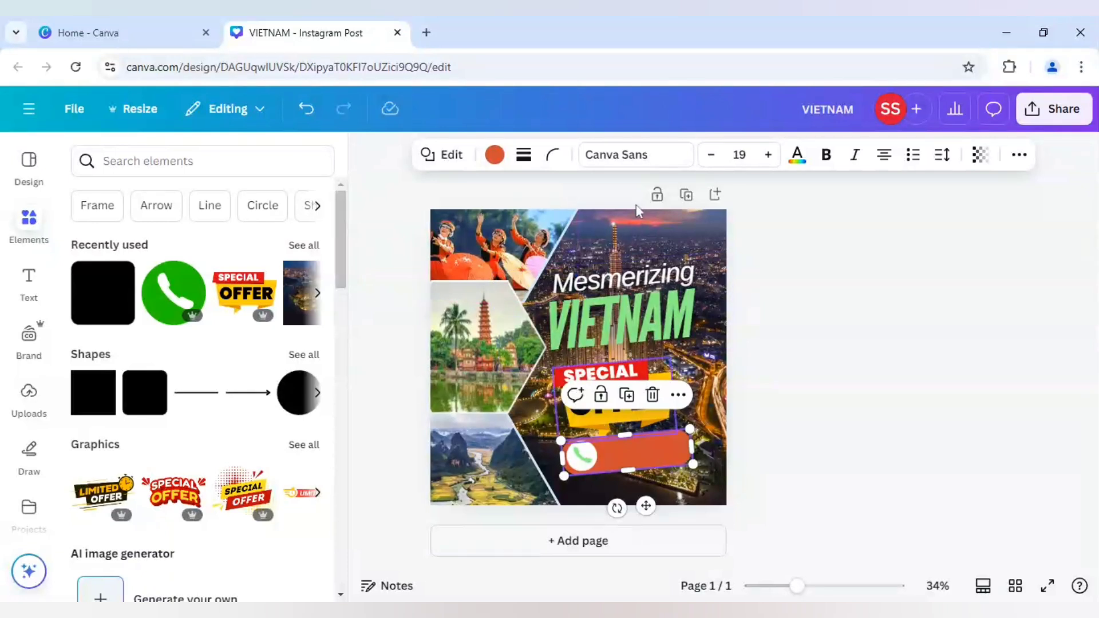
click(494, 156)
click(218, 282)
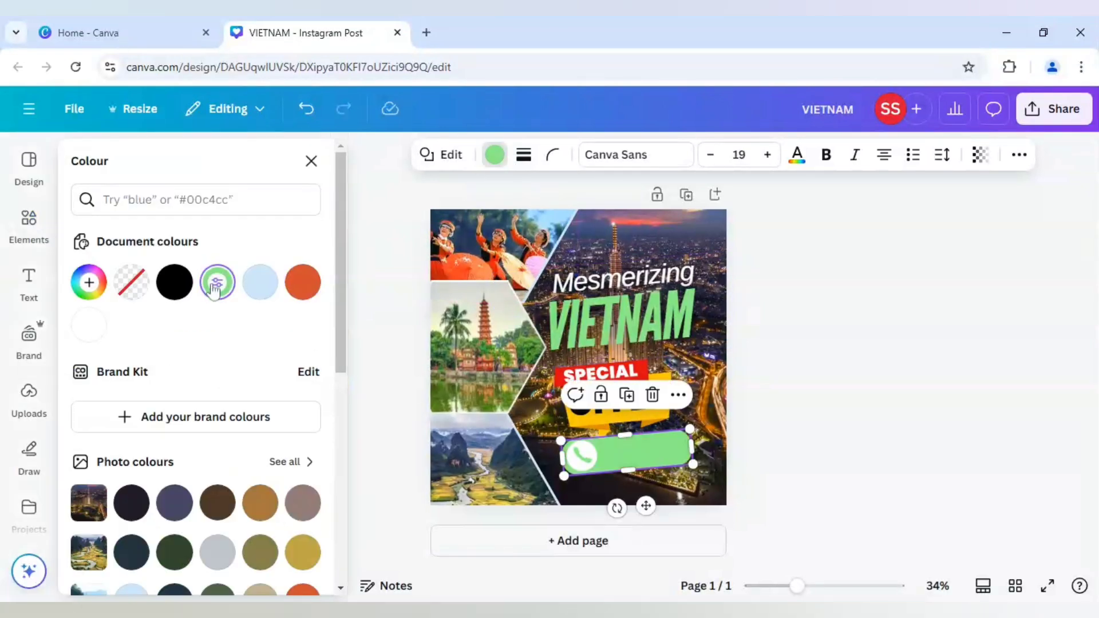
click(793, 477)
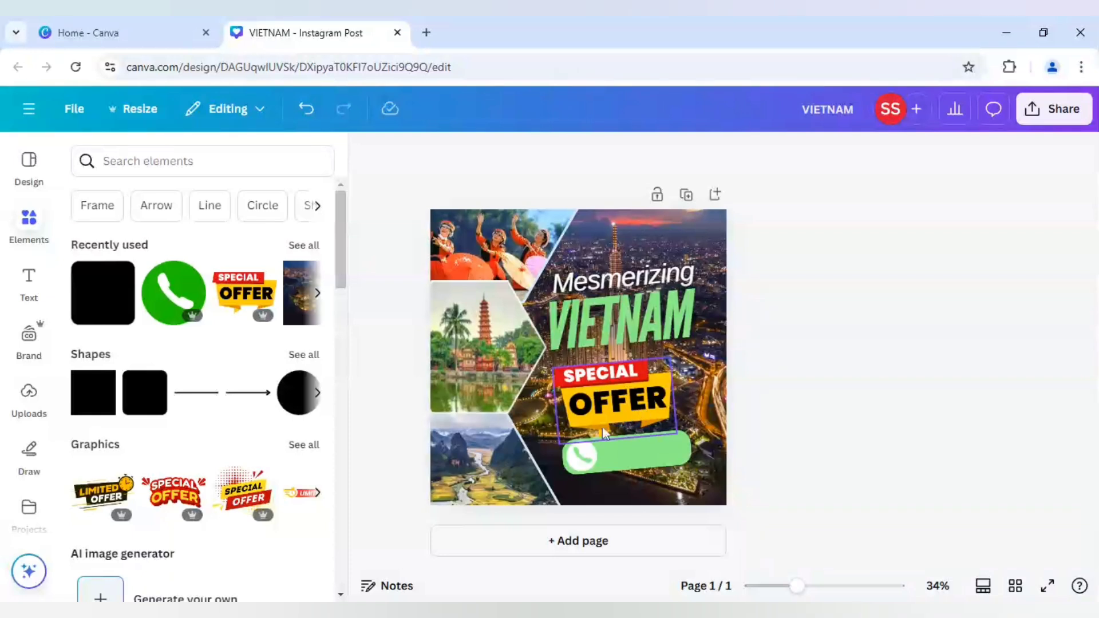
Ungroup the "Mesmerizing" and "VIETNAM" title texts.
click(584, 414)
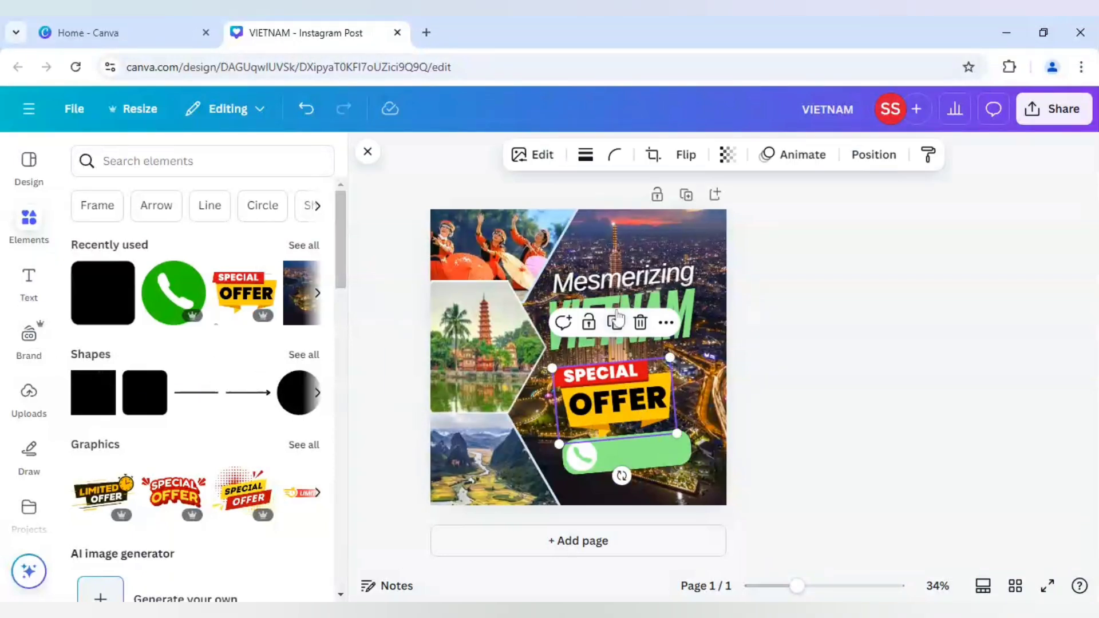
click(620, 277)
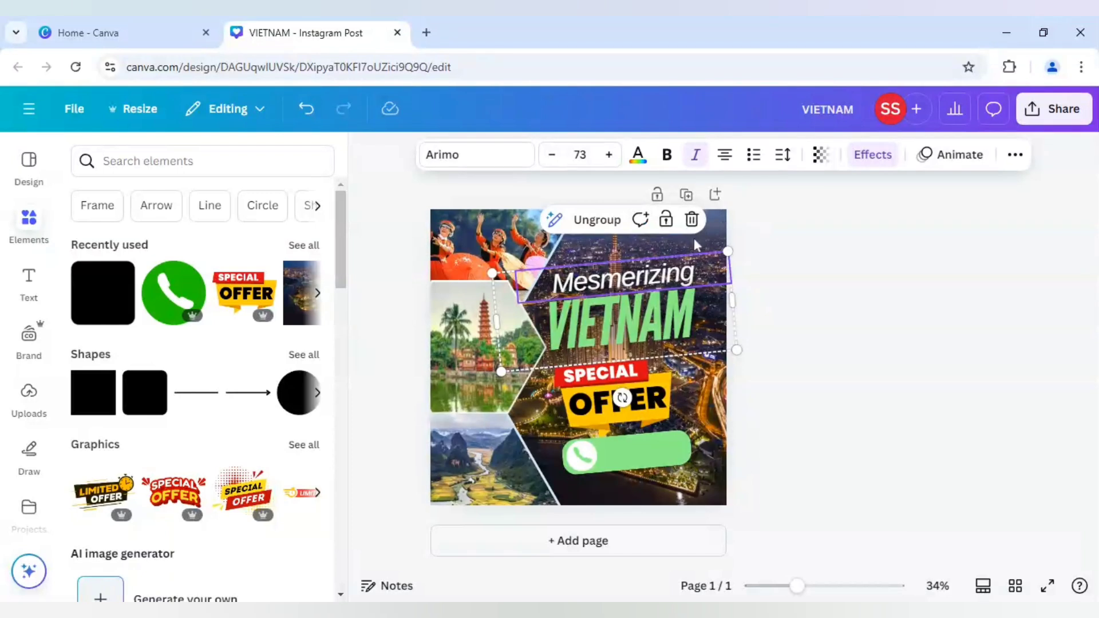
click(597, 220)
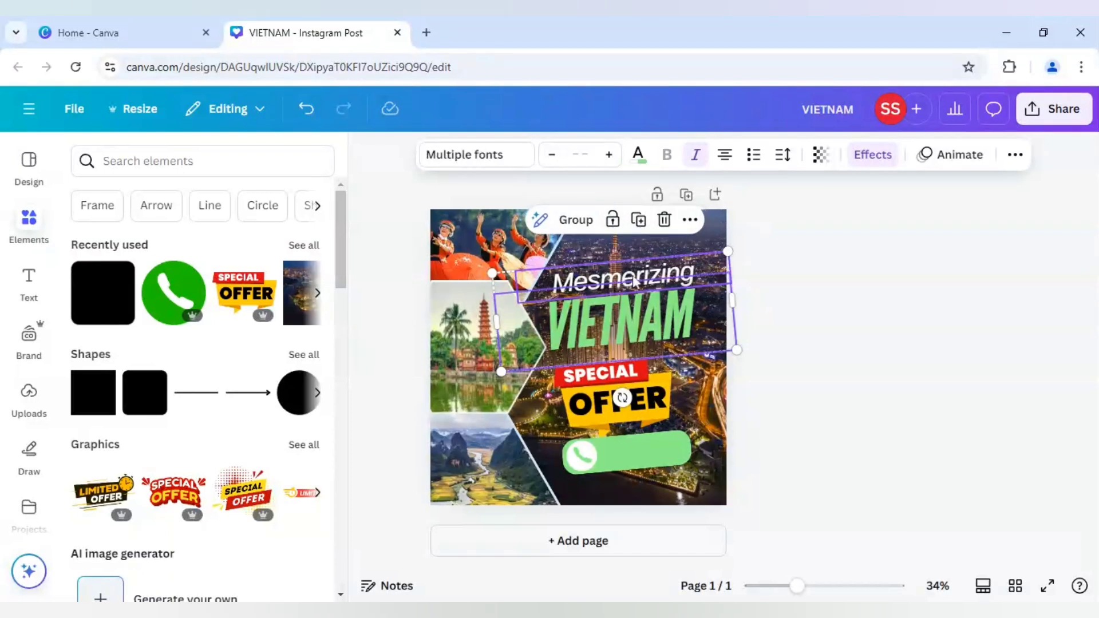
click(780, 326)
Duplicate the "Mesmerizing" text and place the copy over the green phone bar.
click(592, 280)
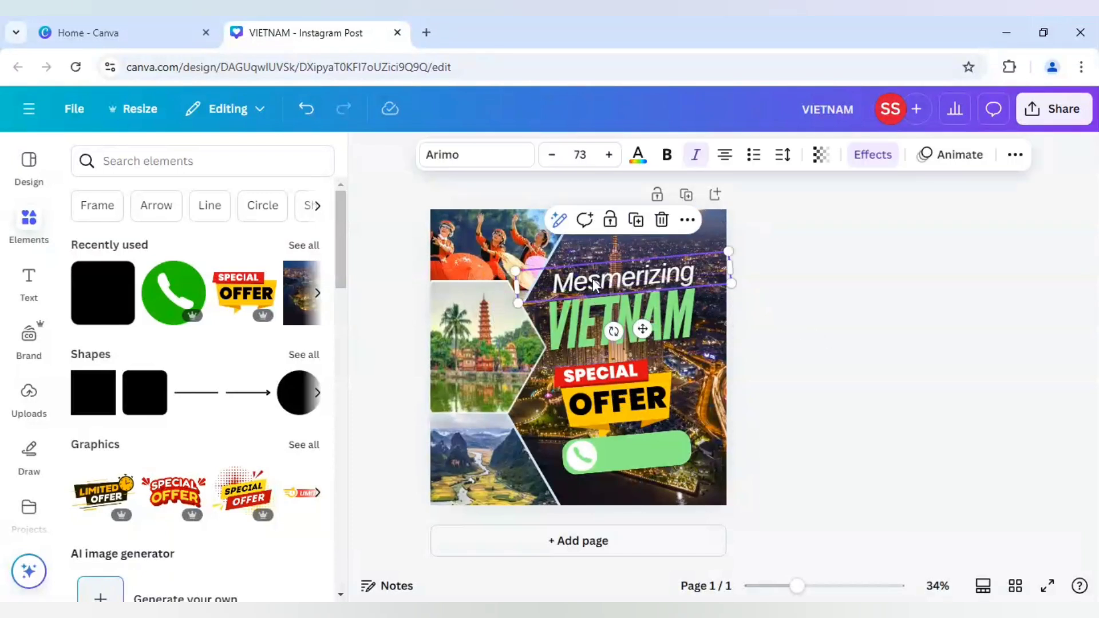
click(633, 449)
key(ctrl+v)
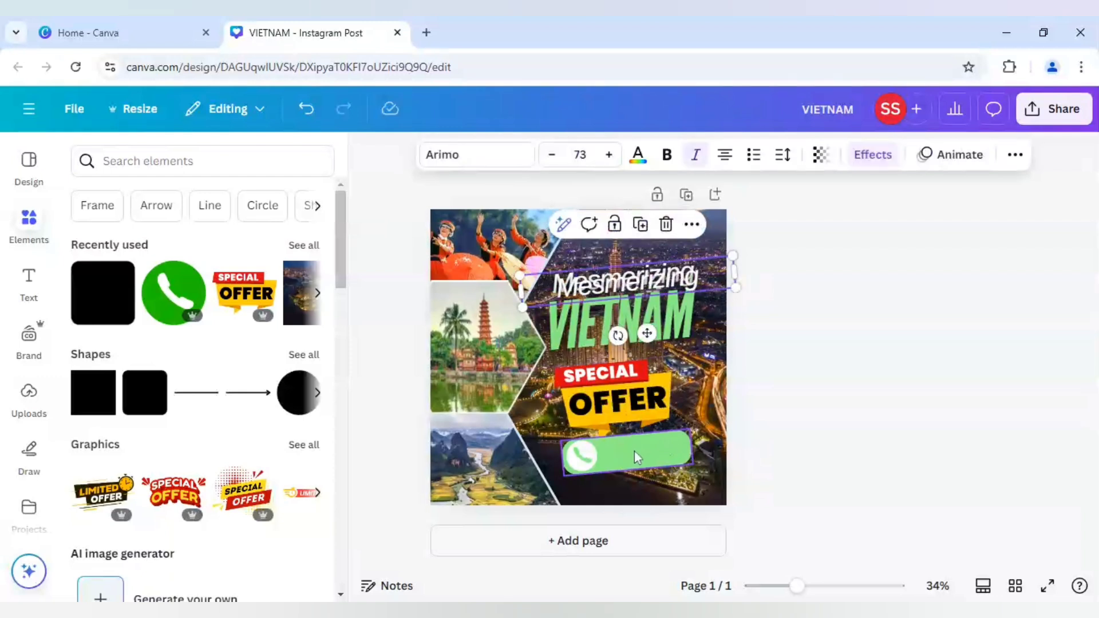
drag(638, 294, 669, 460)
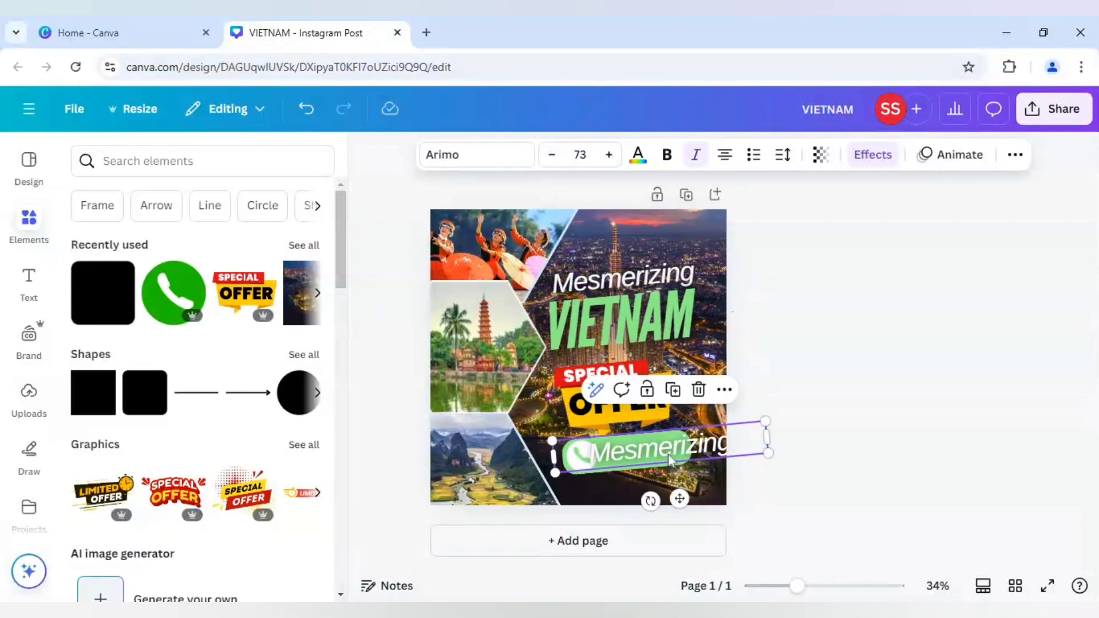
Replace the copied text with "CALL US" and shrink it to font size 59.6 so it fits the green bar.
double_click(670, 460)
text(CALL)
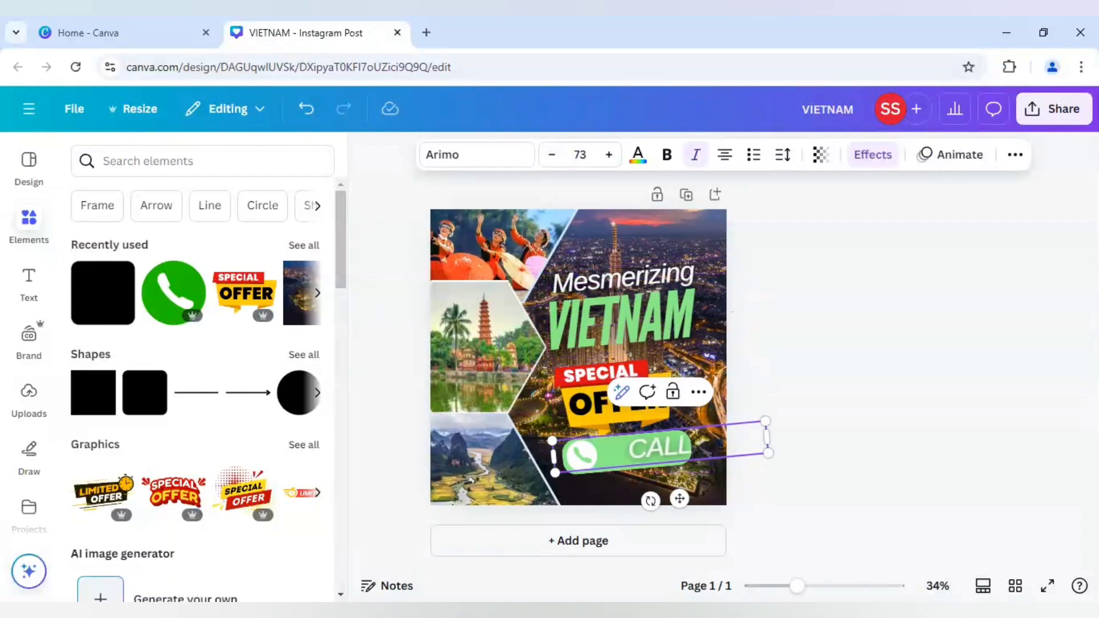
text( US)
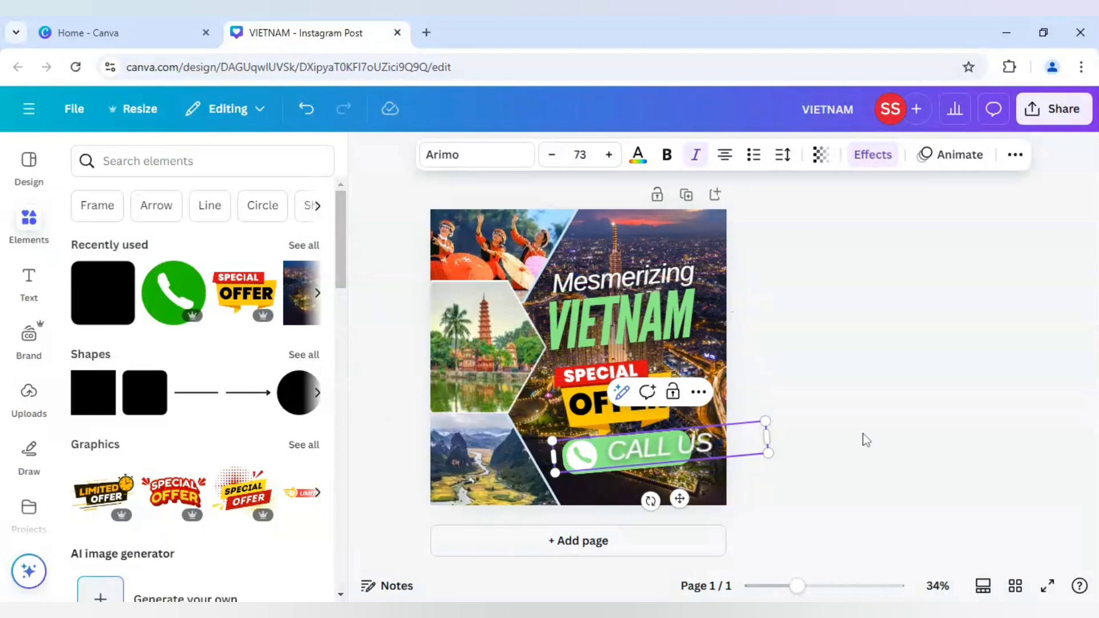
key(Escape)
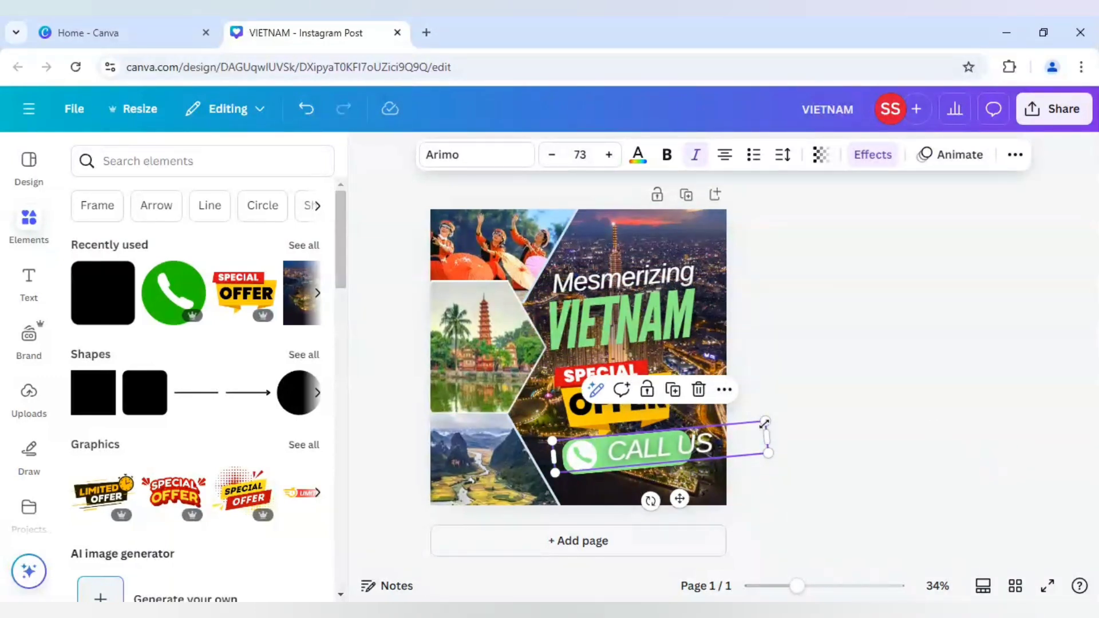
drag(765, 422, 727, 438)
click(818, 452)
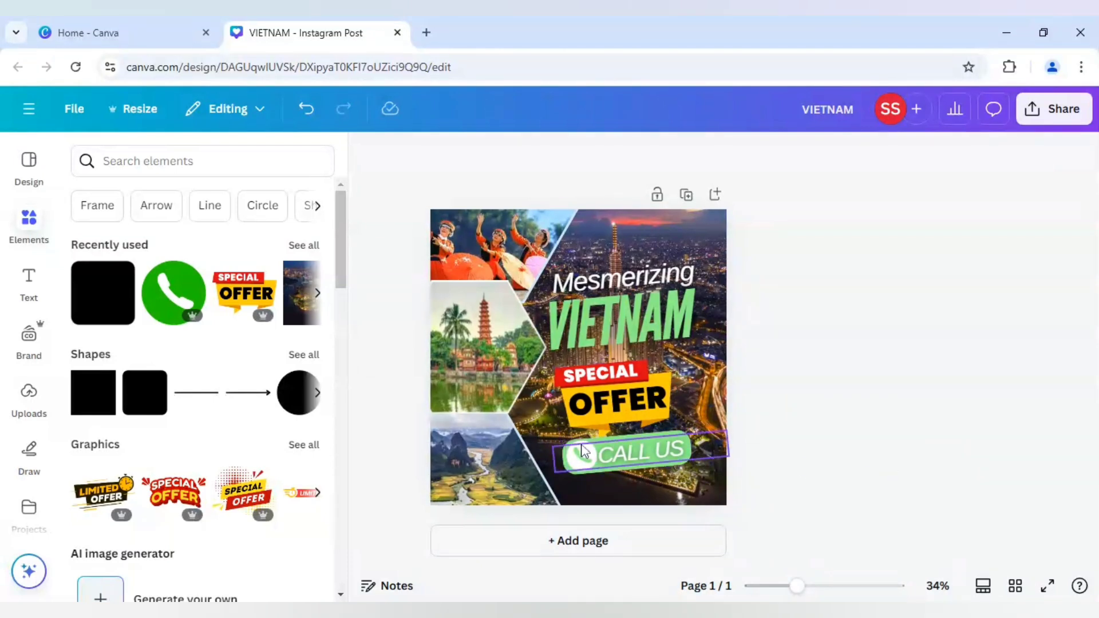
click(565, 451)
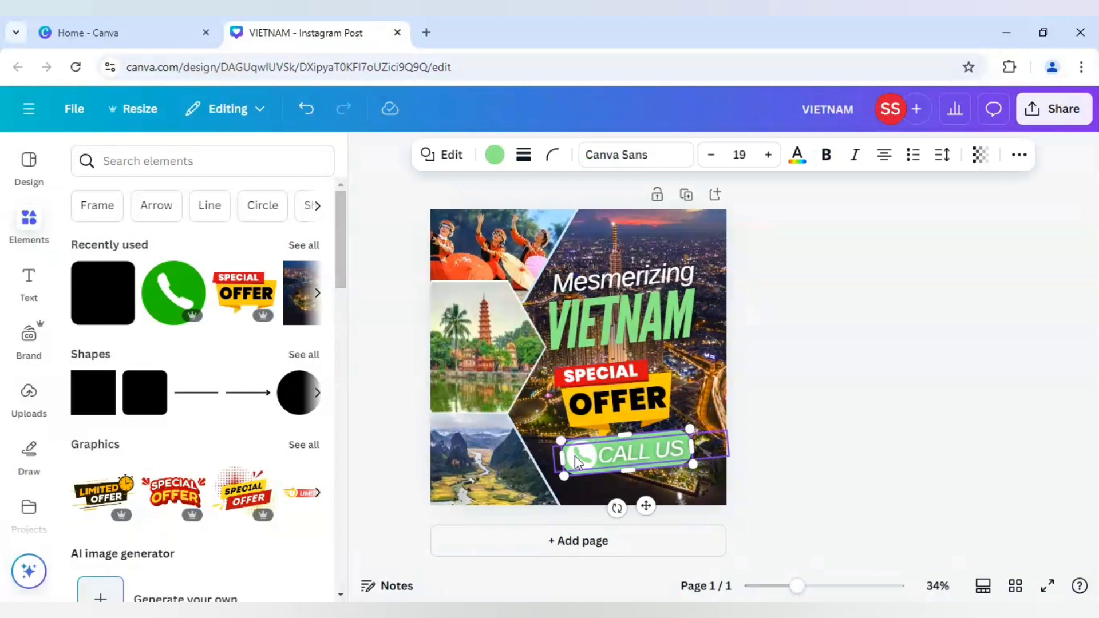
shift+click(574, 456)
shift+click(577, 457)
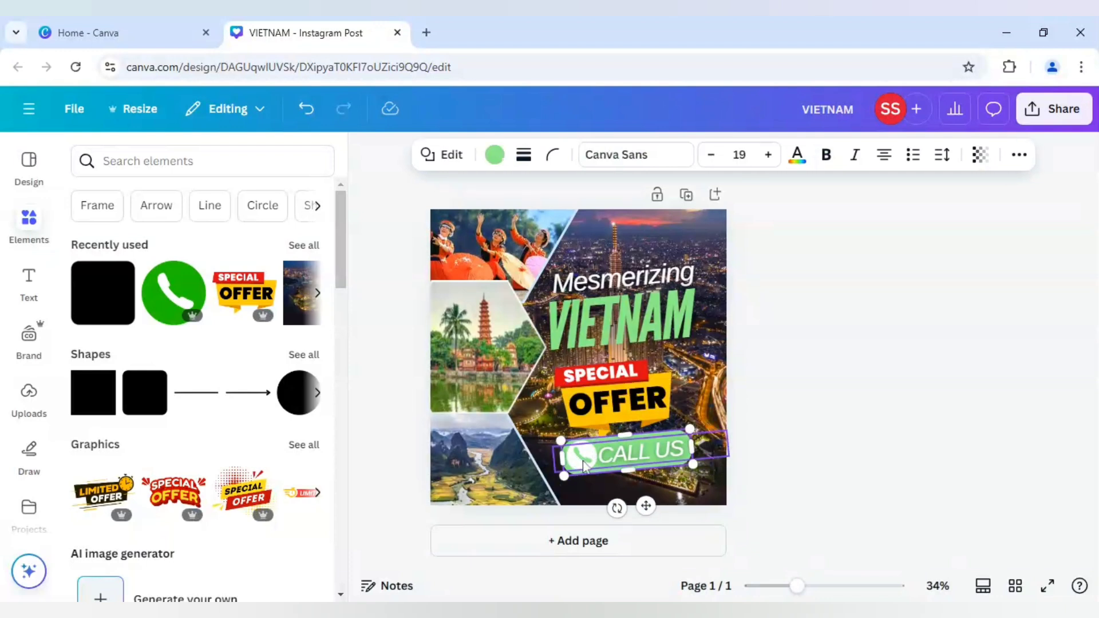
click(872, 462)
Narrow the "CALL US" text box to its wording and position it beside the phone icon on the green bar.
click(658, 459)
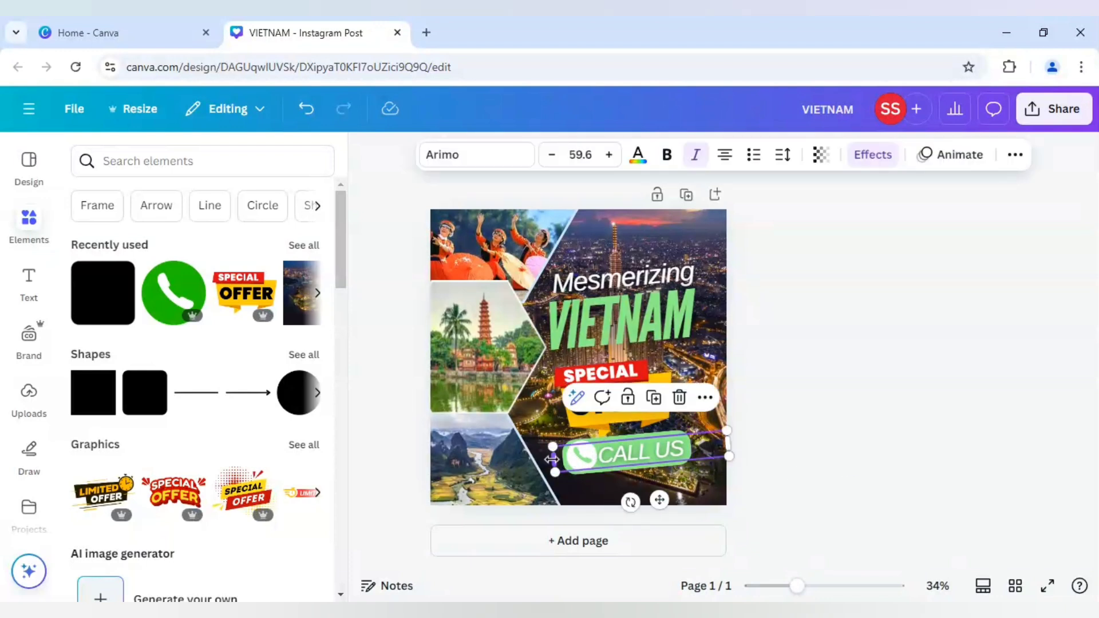
drag(559, 459, 627, 456)
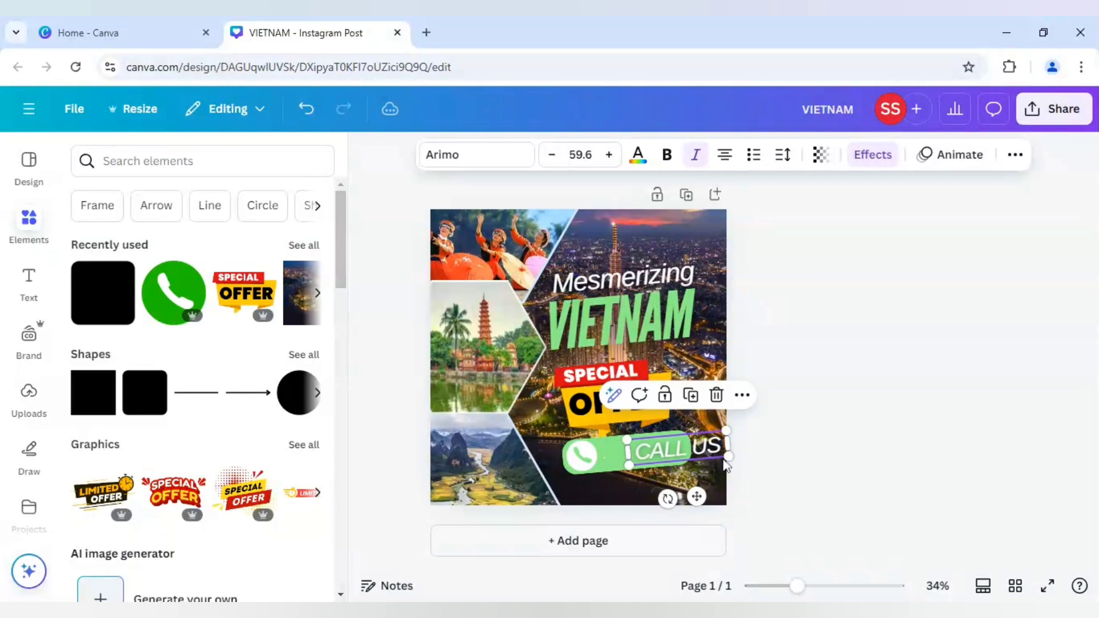
drag(697, 491, 666, 494)
click(856, 466)
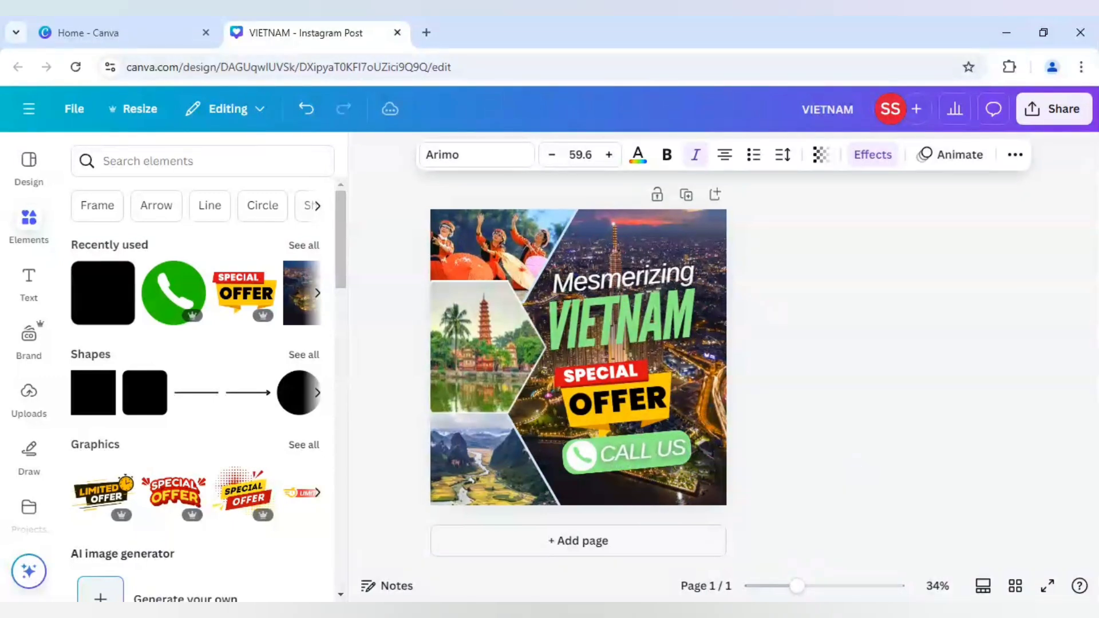
Select the green bar, phone icon and "CALL US" text together and nudge them slightly down from the offer badge.
click(555, 464)
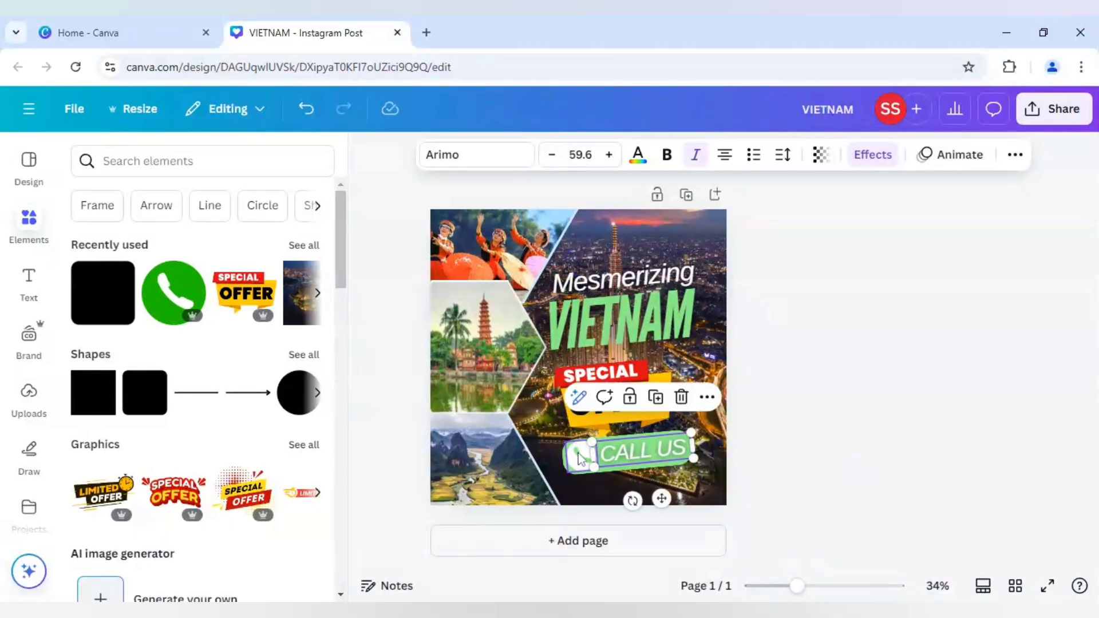
shift+click(564, 461)
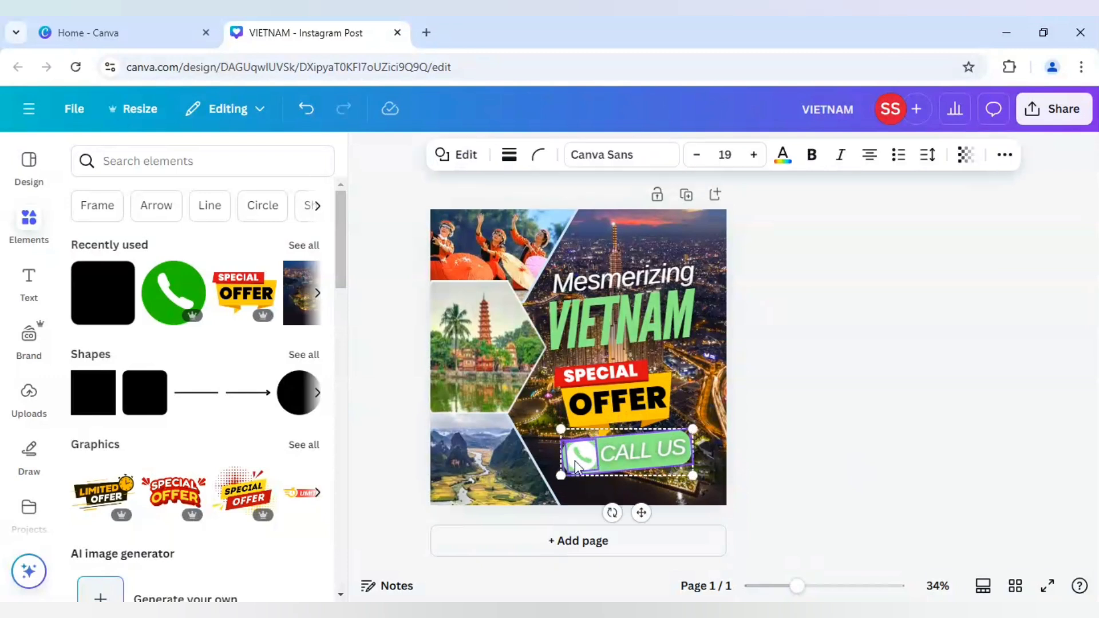
shift+click(643, 457)
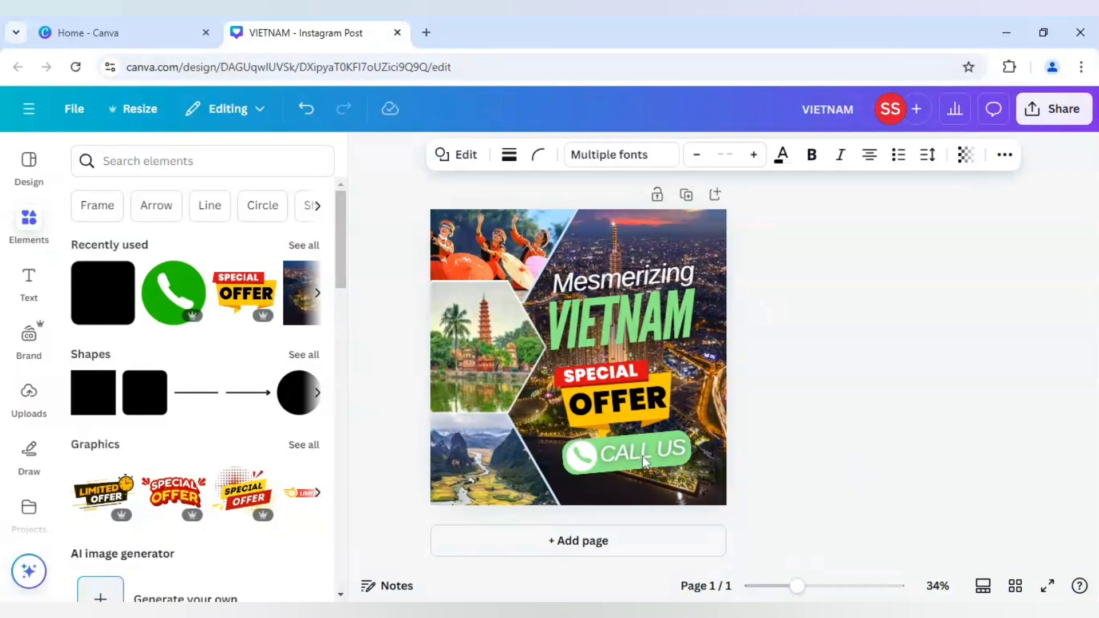
key(Down)
key(Down)
key(Down)
key(Down)
key(Down)
key(Down)
key(Down)
key(Down)
key(Down)
key(Down)
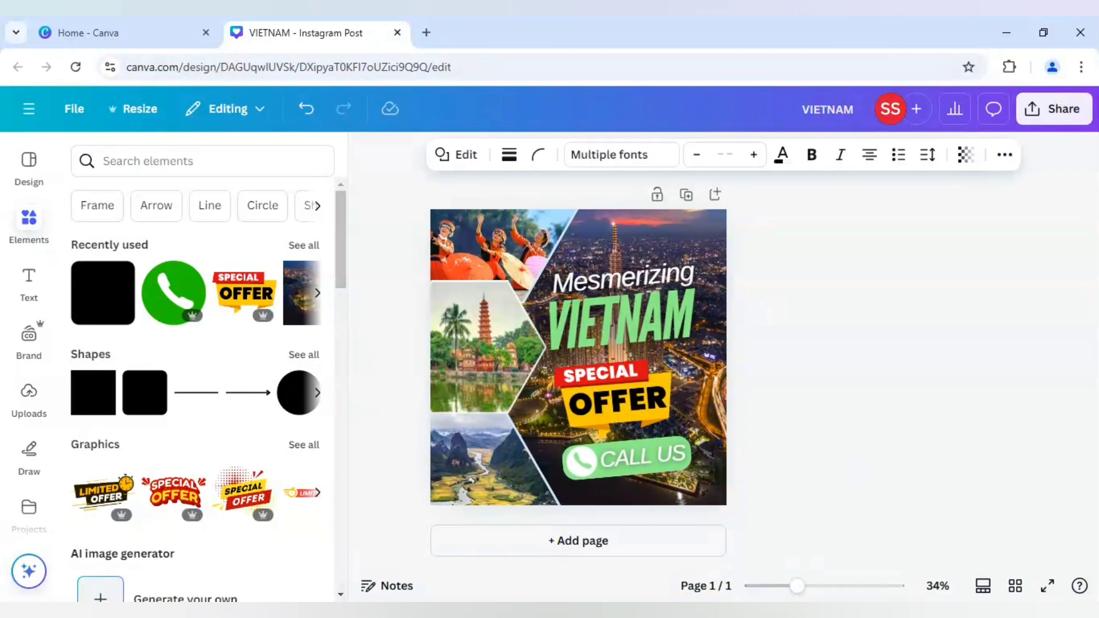
click(837, 455)
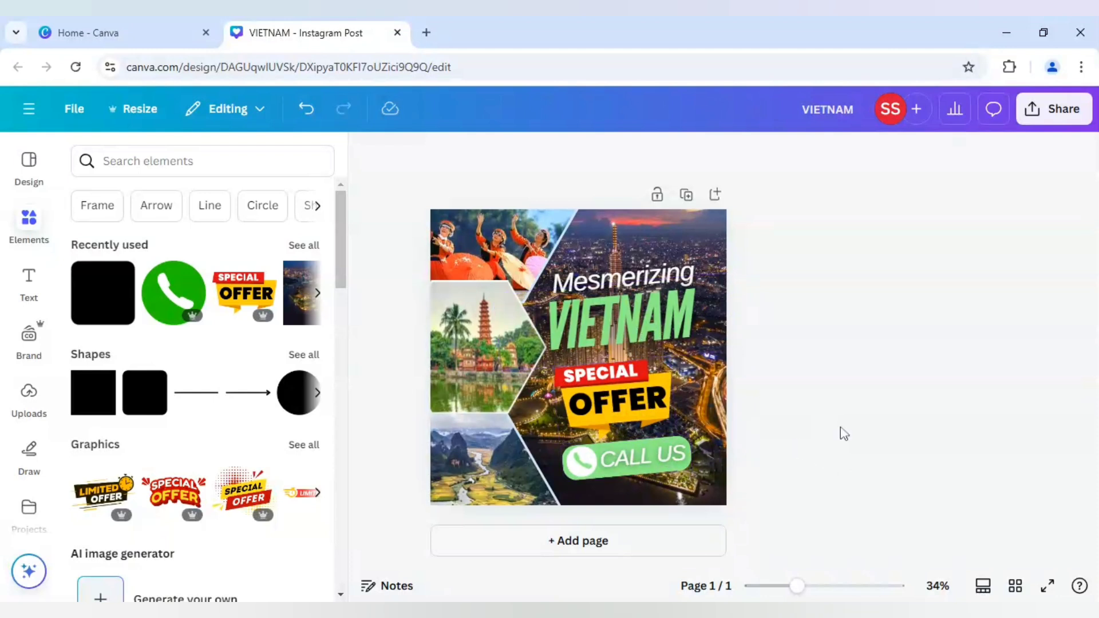
Change the light blue borders of the rice-field and drummers photo hexagons to the title's green.
click(509, 456)
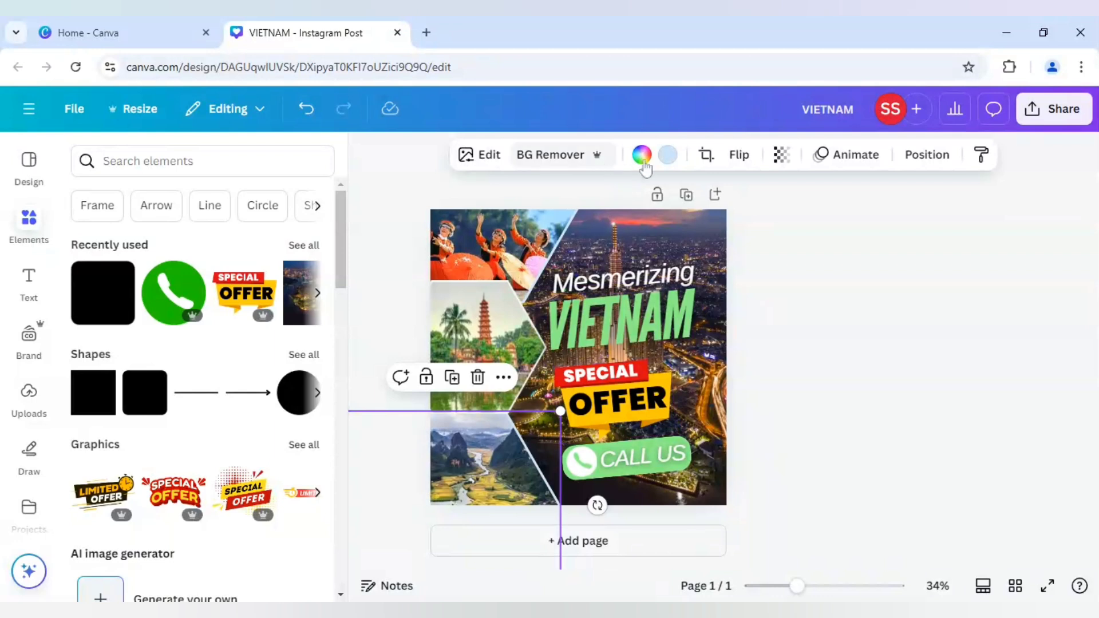
click(667, 155)
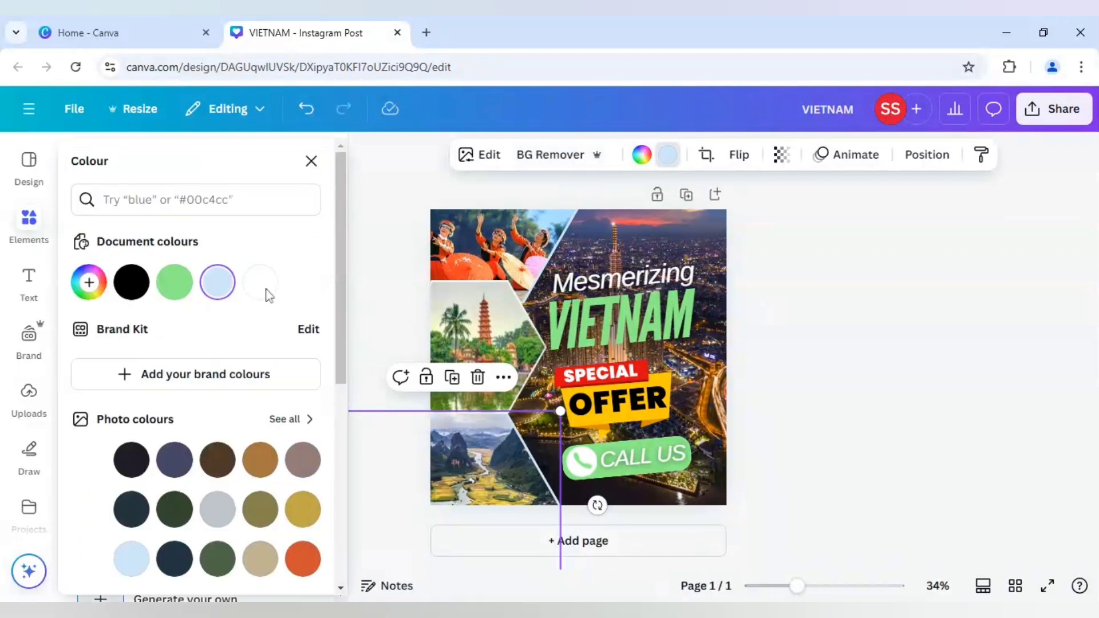
click(174, 282)
click(504, 264)
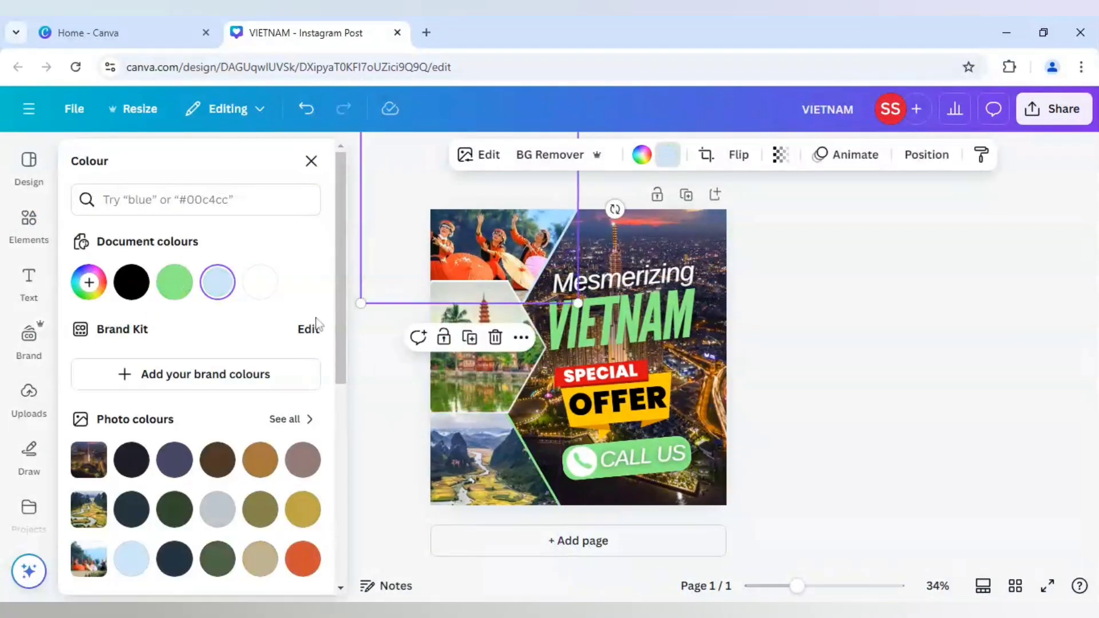
click(174, 282)
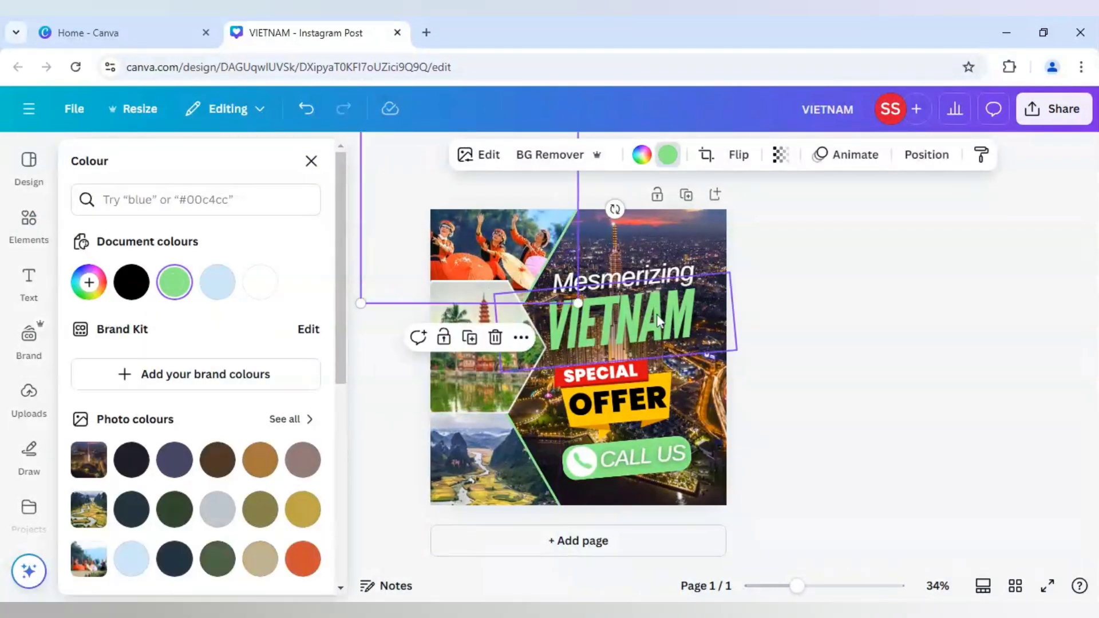
click(872, 403)
click(873, 403)
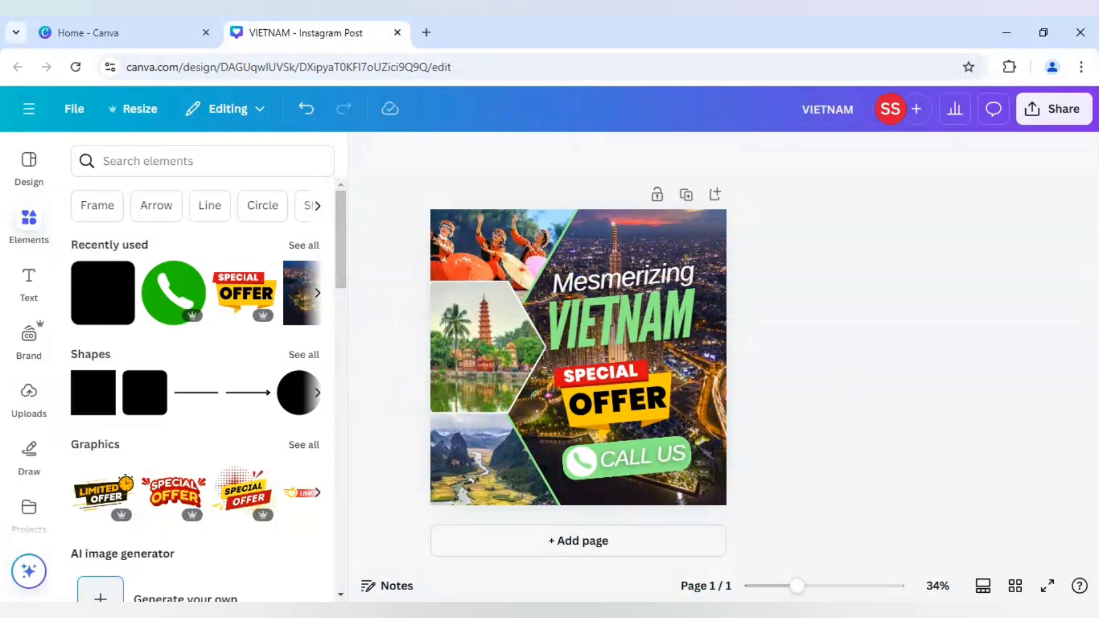
Try an Outline effect in black on the "CALL US" text.
click(661, 448)
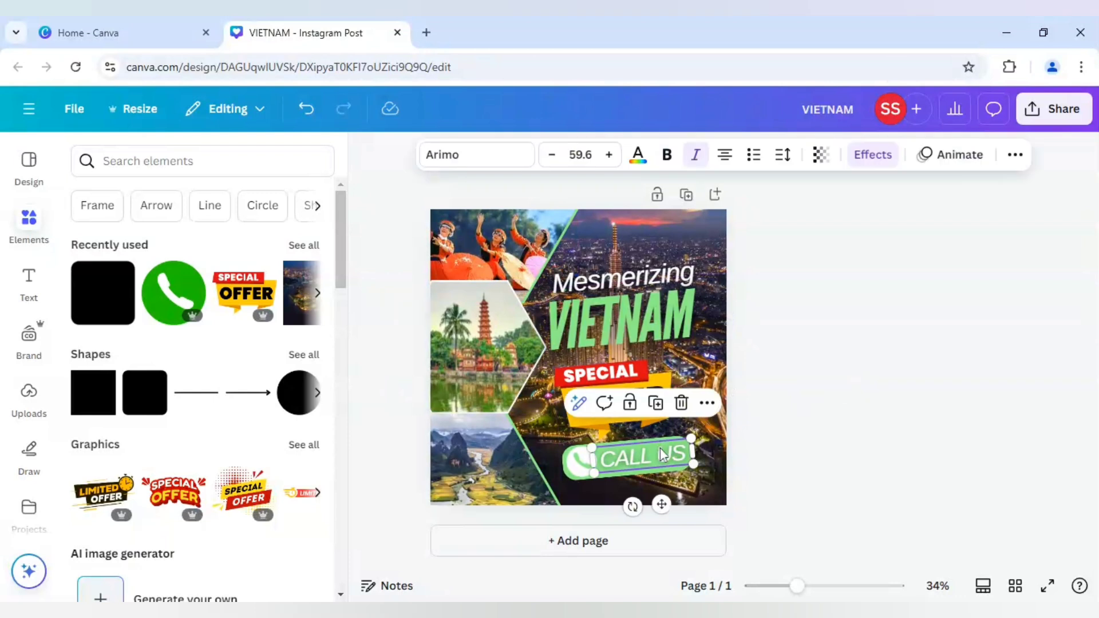
click(872, 155)
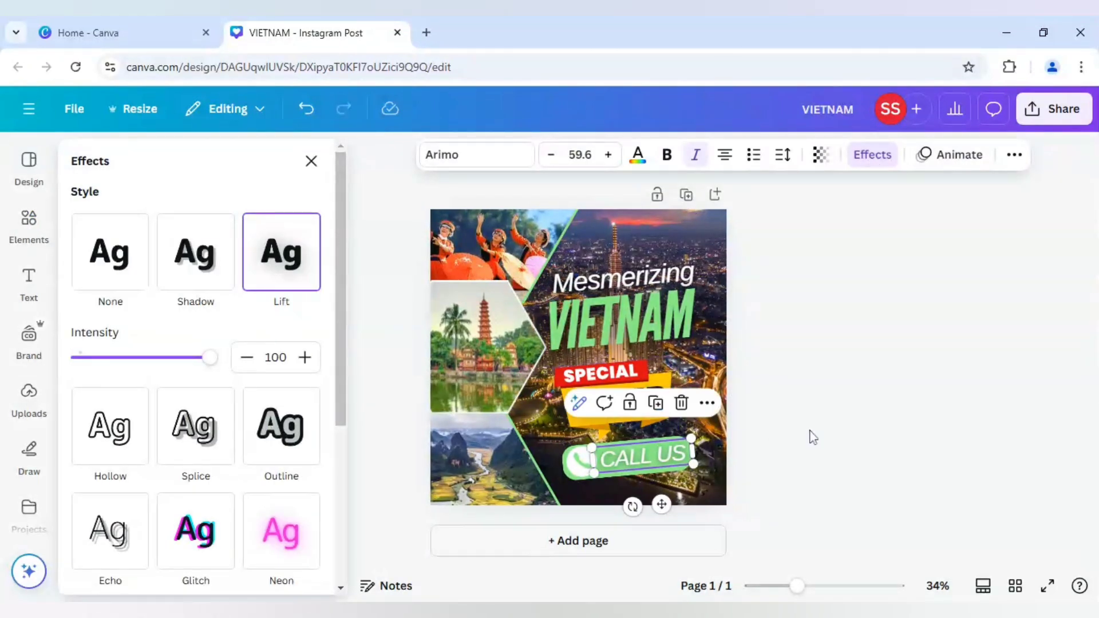
click(293, 452)
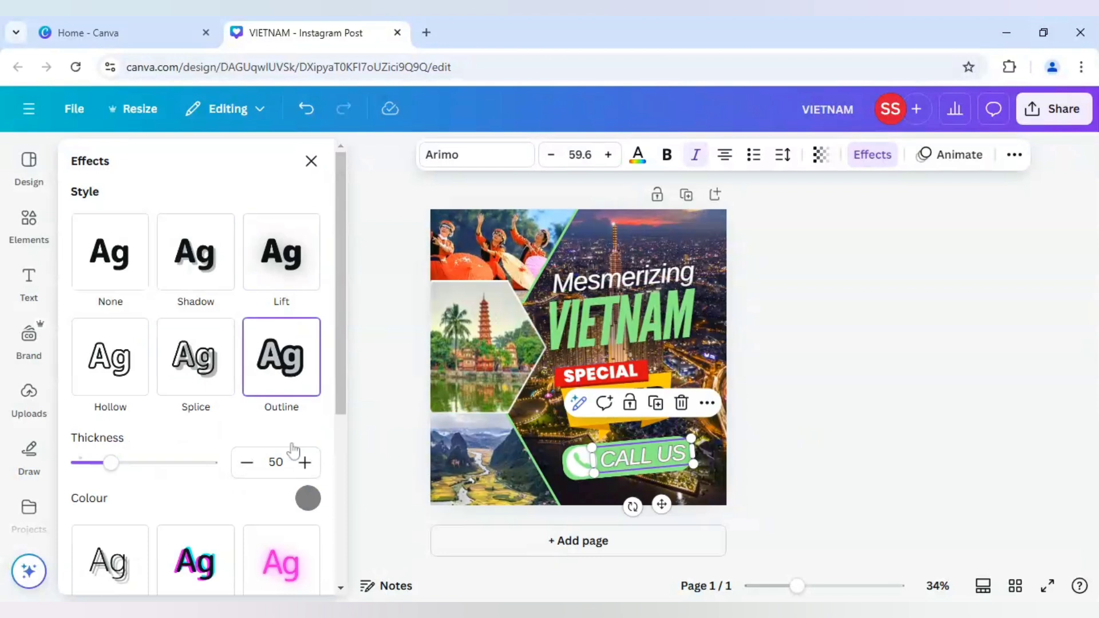
click(306, 501)
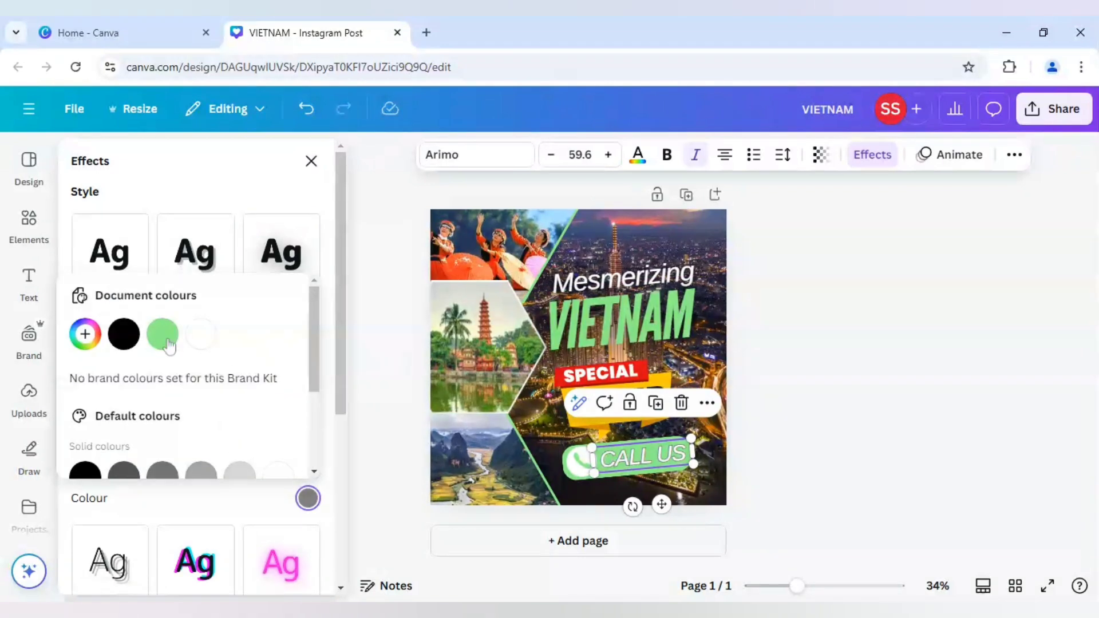
click(124, 334)
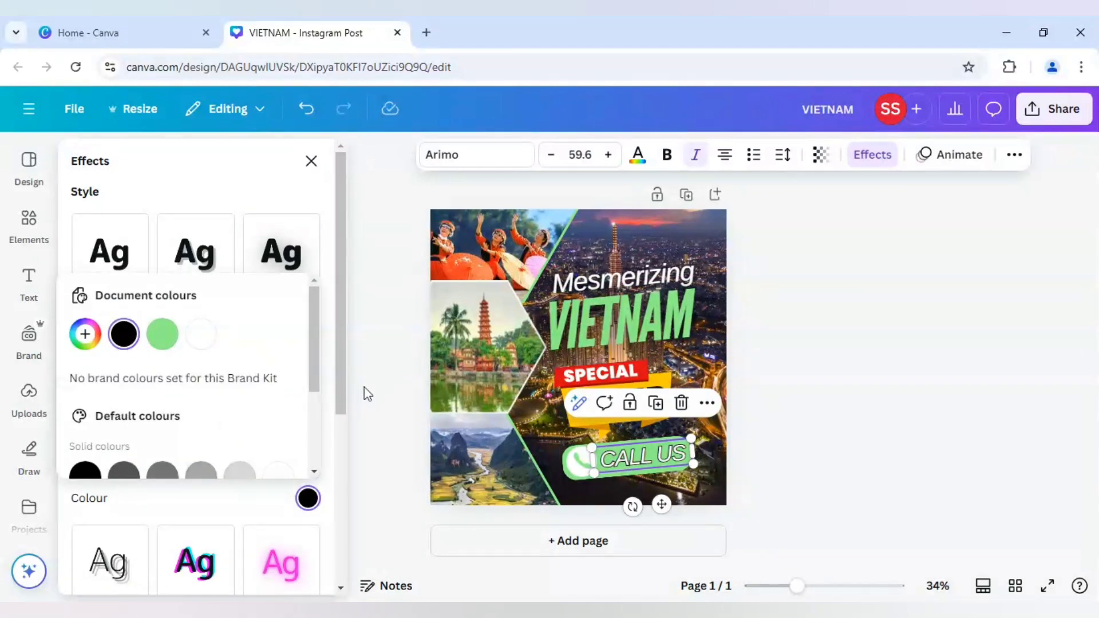
Switch the "CALL US" text's effect to Lift with an intensity of 100.
click(259, 267)
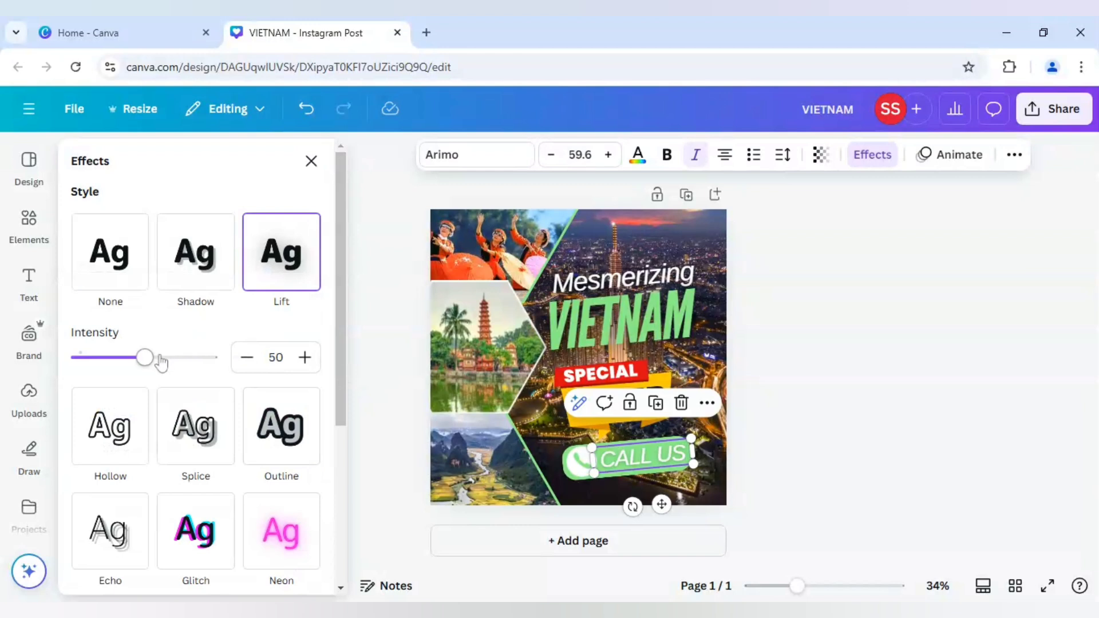
drag(161, 362, 241, 363)
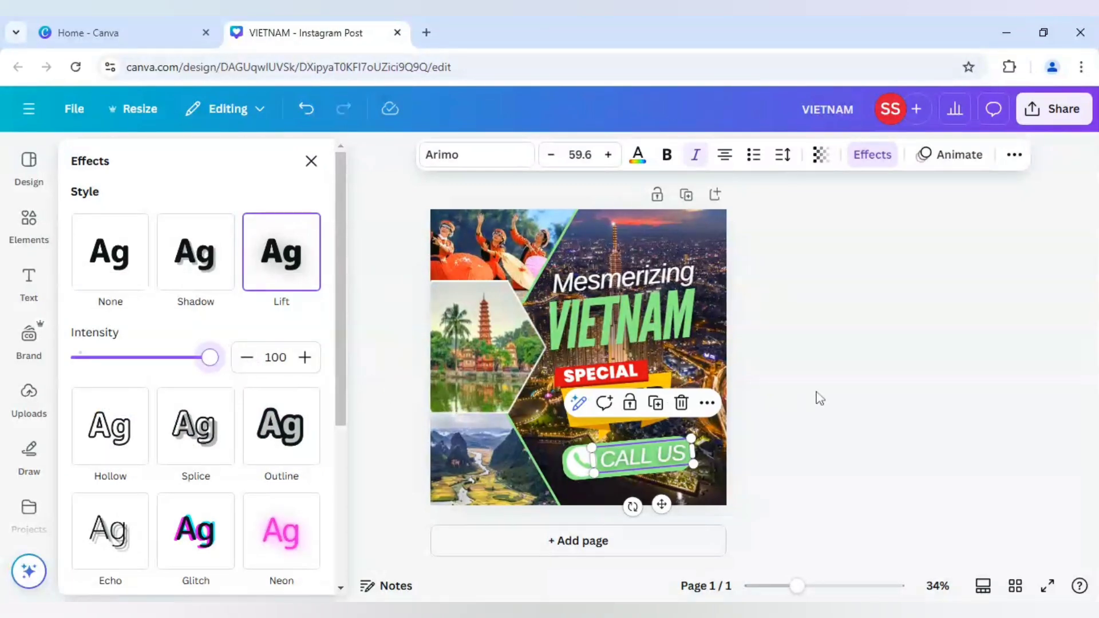
Recolour the "CALL US" text black and make it bold.
click(644, 162)
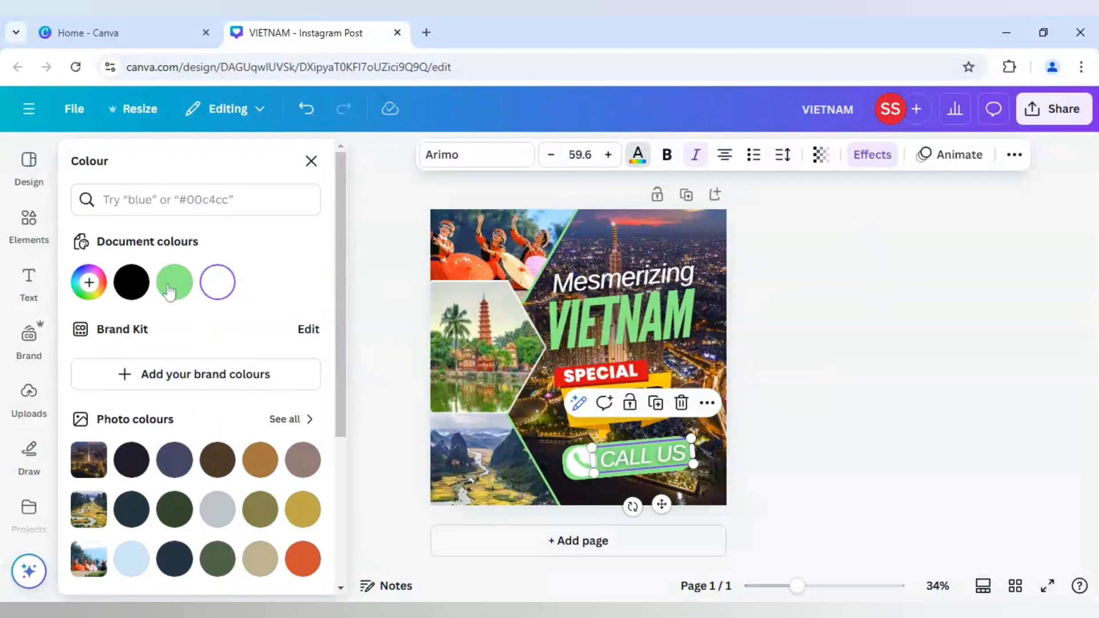
click(131, 282)
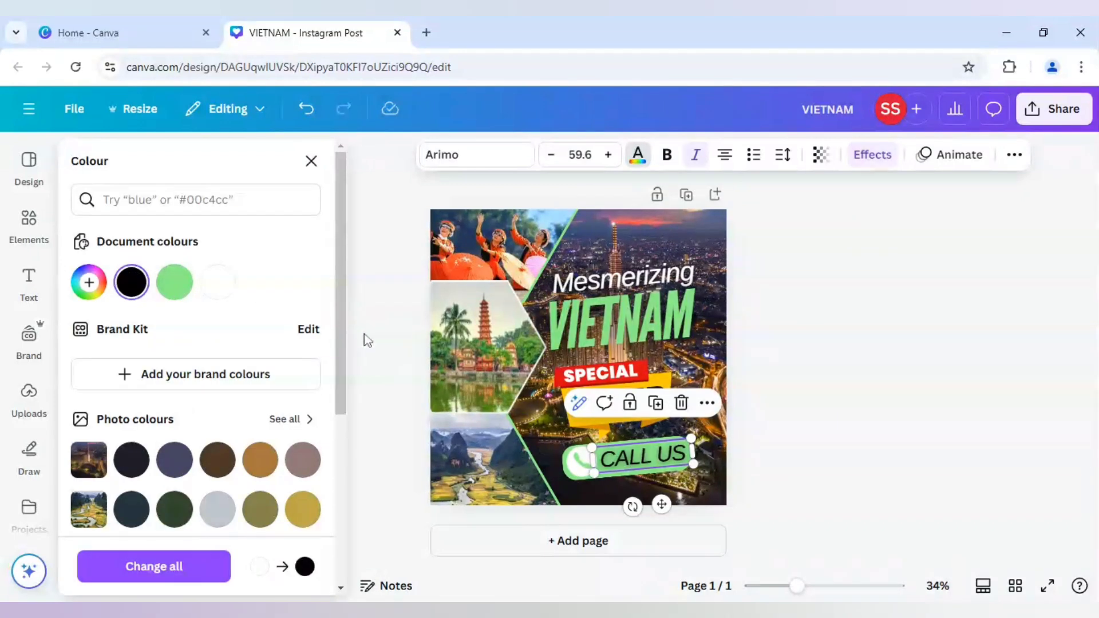
click(364, 335)
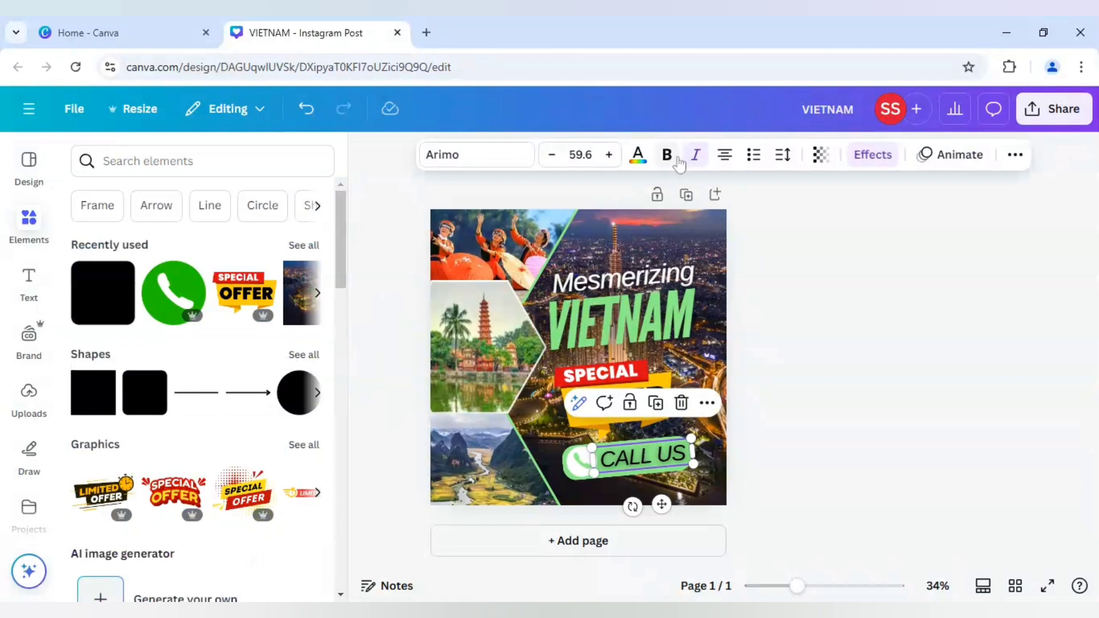
click(782, 267)
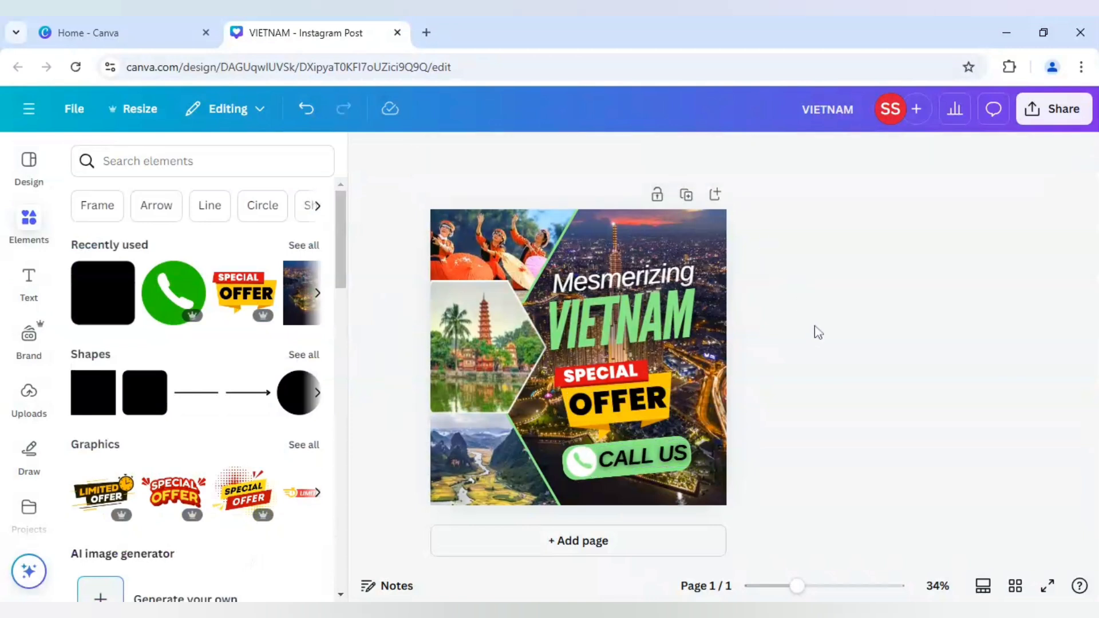
Lower the Lift effect's intensity on the "CALL US" text to the minimum and deselect the text.
click(635, 457)
click(873, 155)
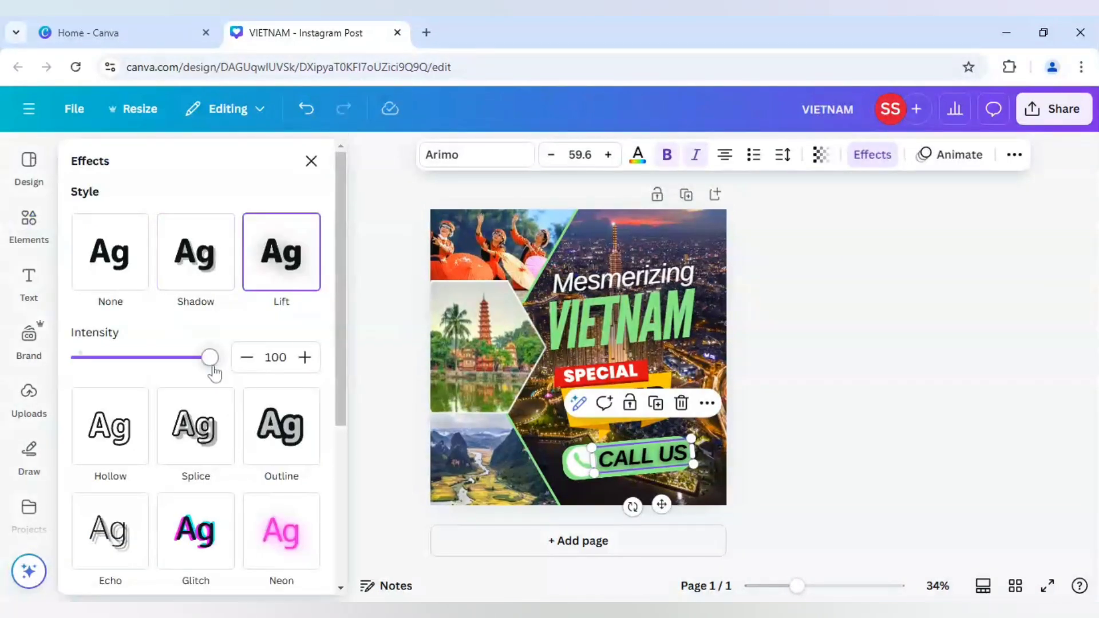
drag(210, 357, 75, 357)
click(819, 380)
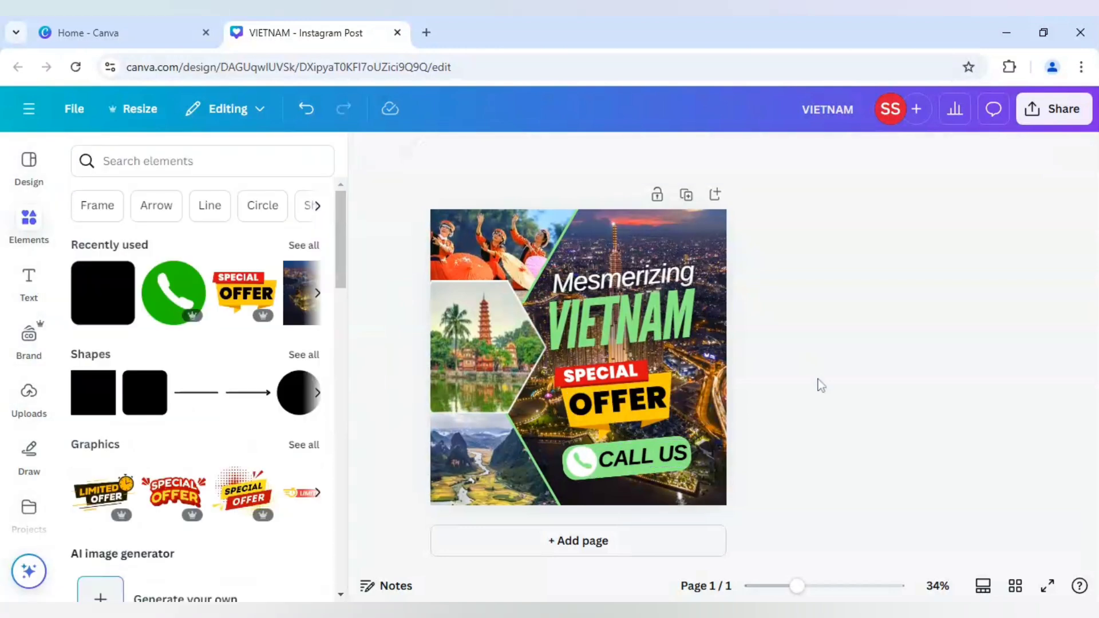